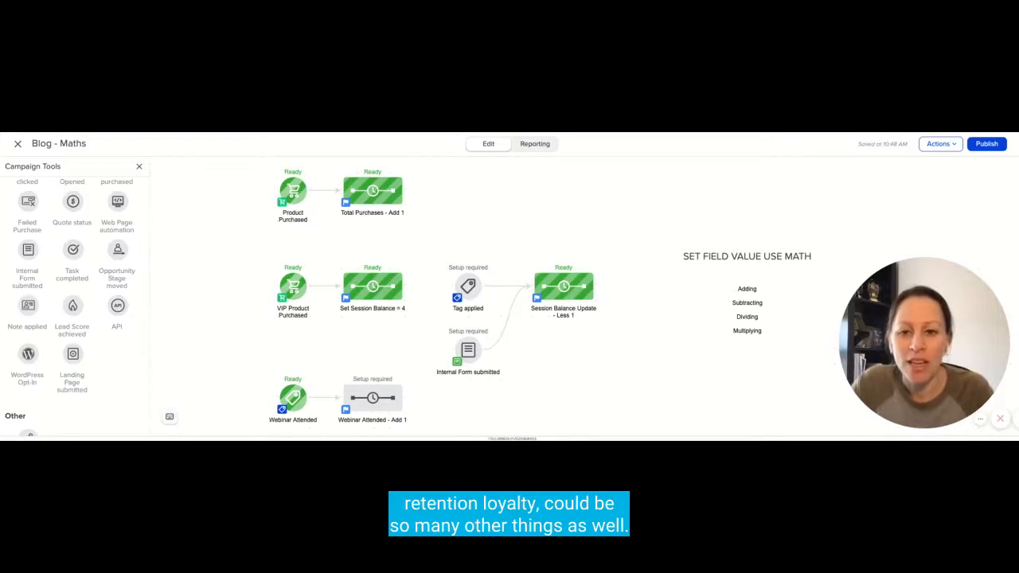
Review the purchase type and payment type of the Product Purchased goal in the first scenario, and save it
drag(248, 164, 455, 243)
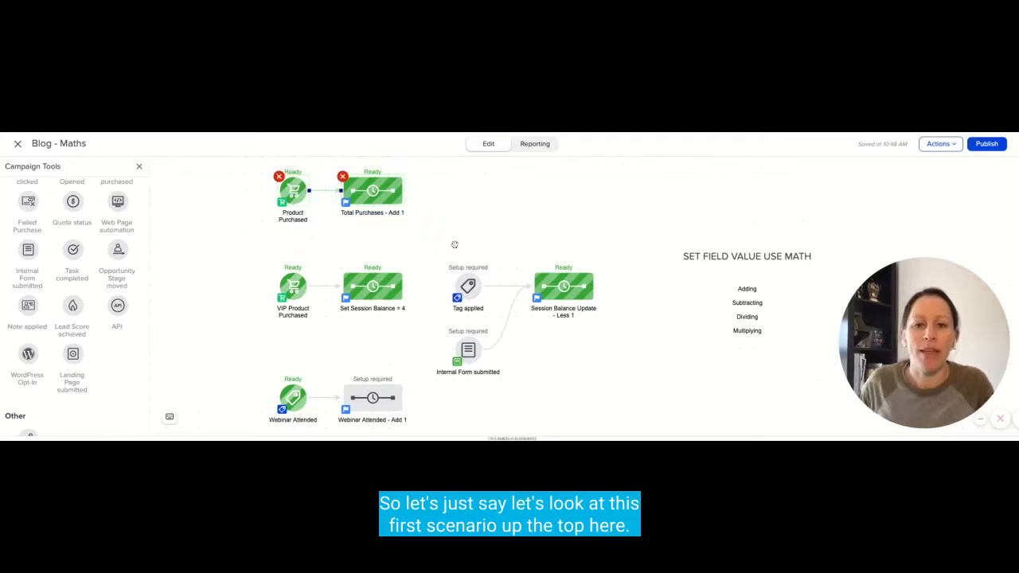
click(370, 243)
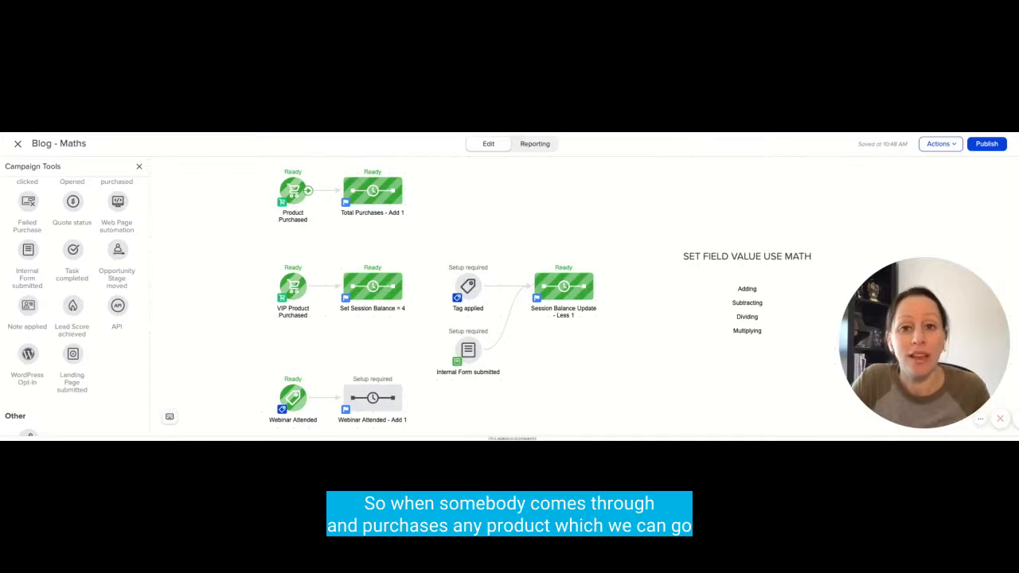
click(298, 196)
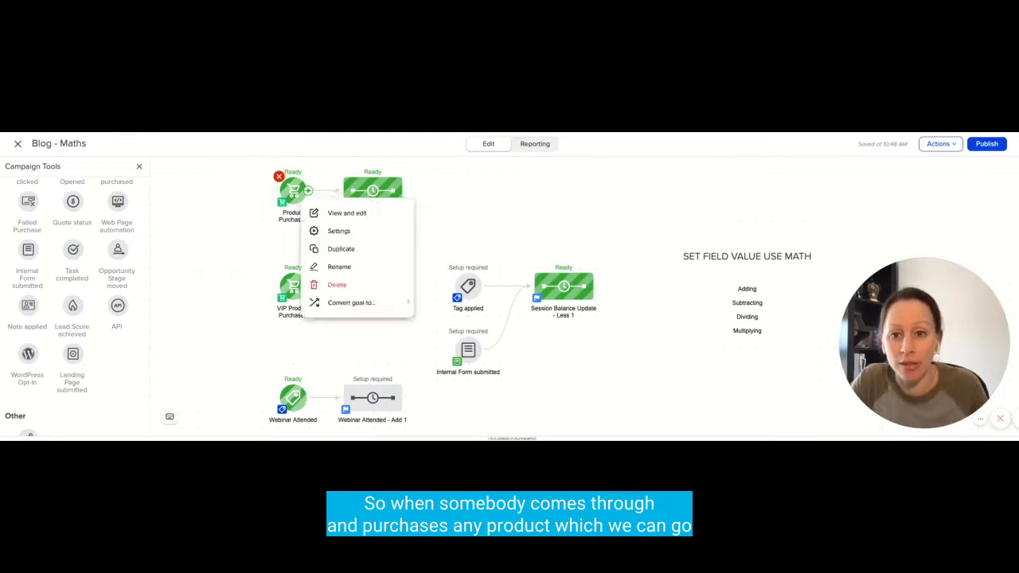
click(325, 211)
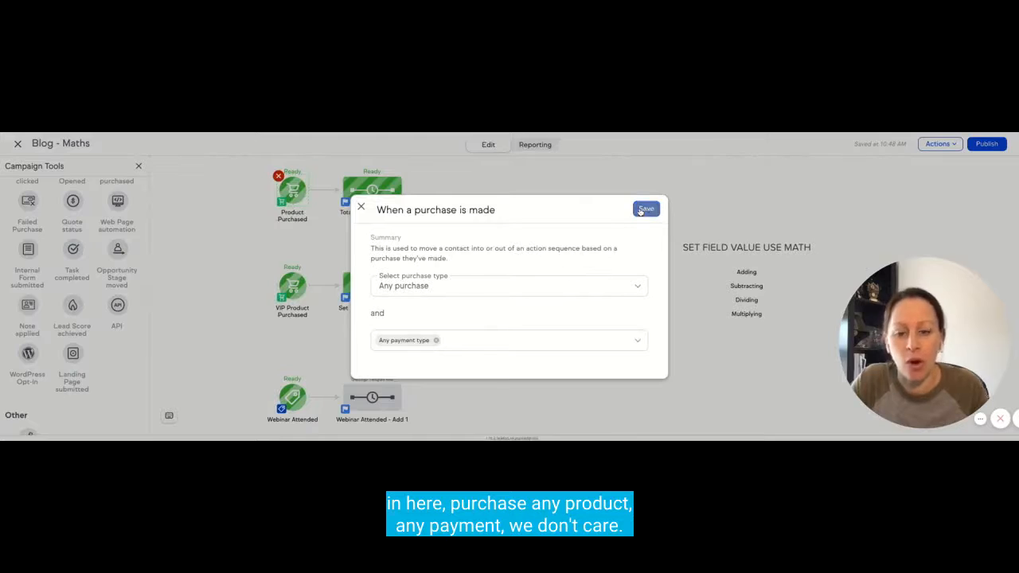
click(644, 208)
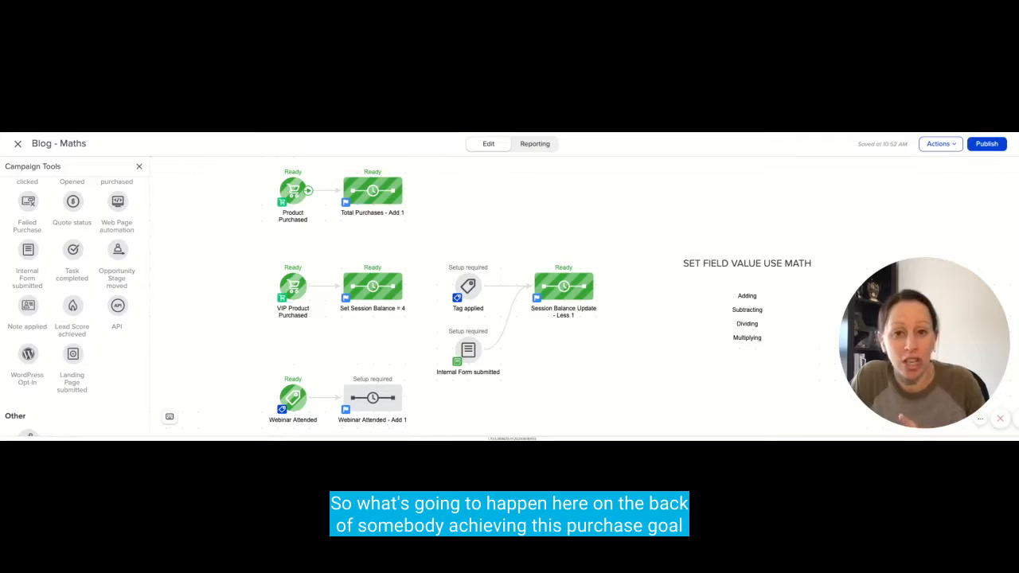
Open the Total Purchases - Add 1 sequence and clear out its field-value elements, leaving only Start
double_click(365, 192)
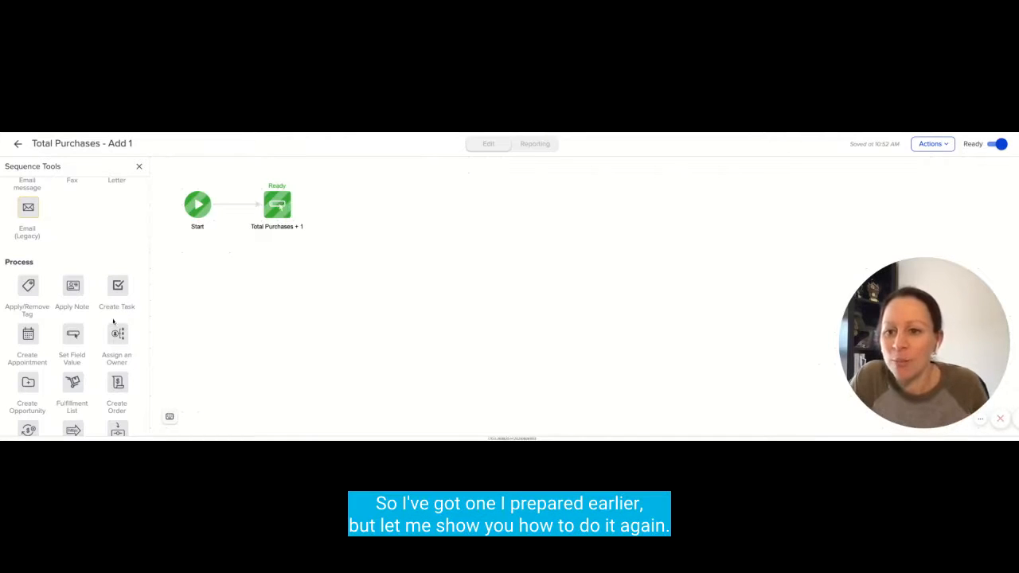
drag(72, 340, 350, 196)
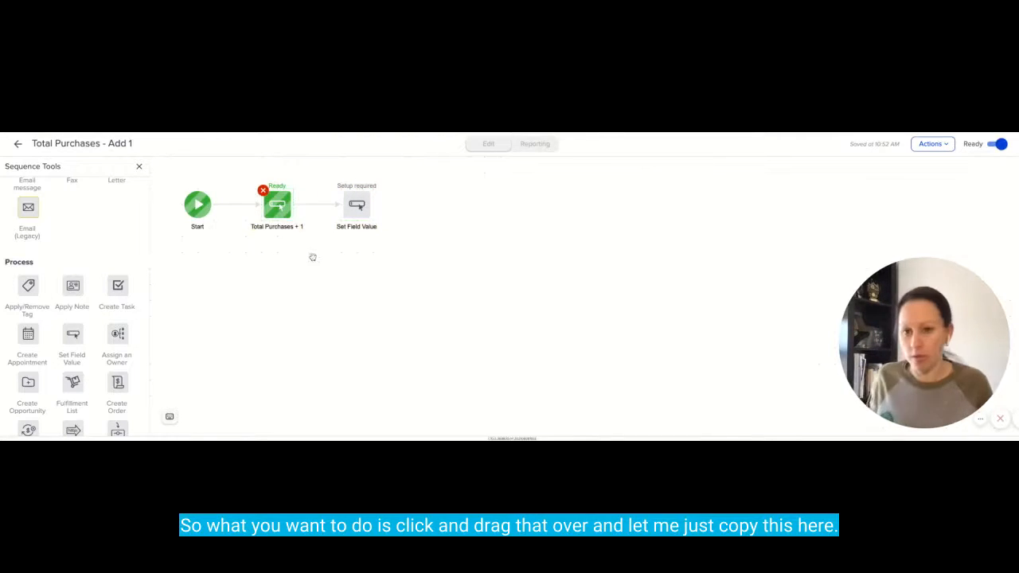
right_click(264, 194)
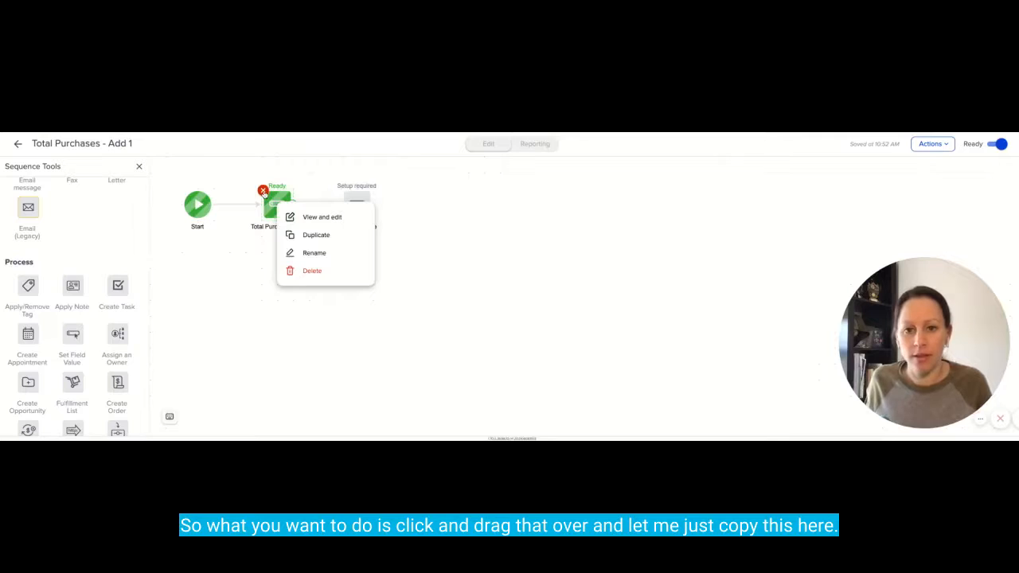
click(263, 193)
right_click(351, 193)
click(342, 193)
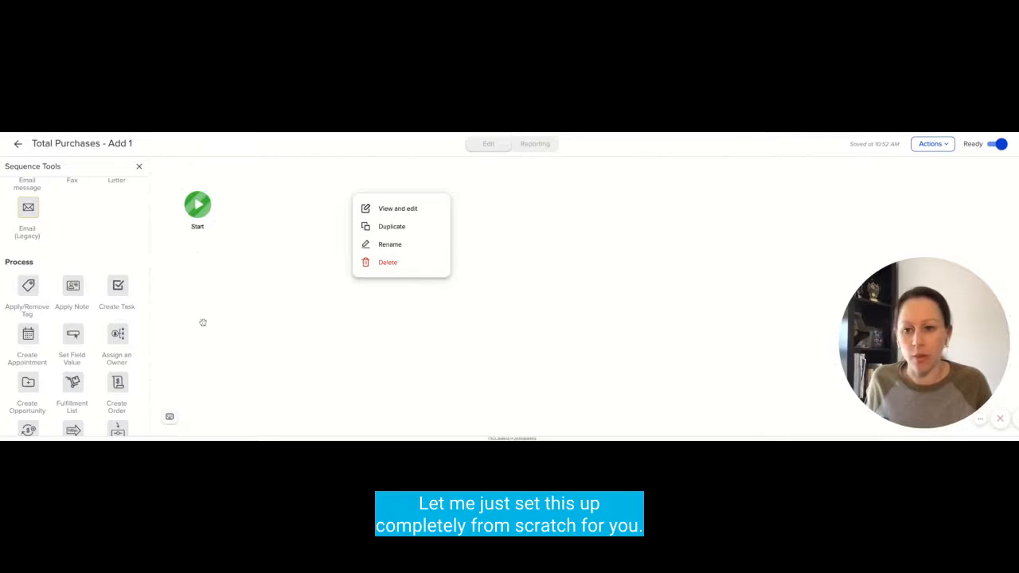
click(233, 313)
Add a Set Field Value element after Start and choose Use math as its option
drag(70, 333, 278, 205)
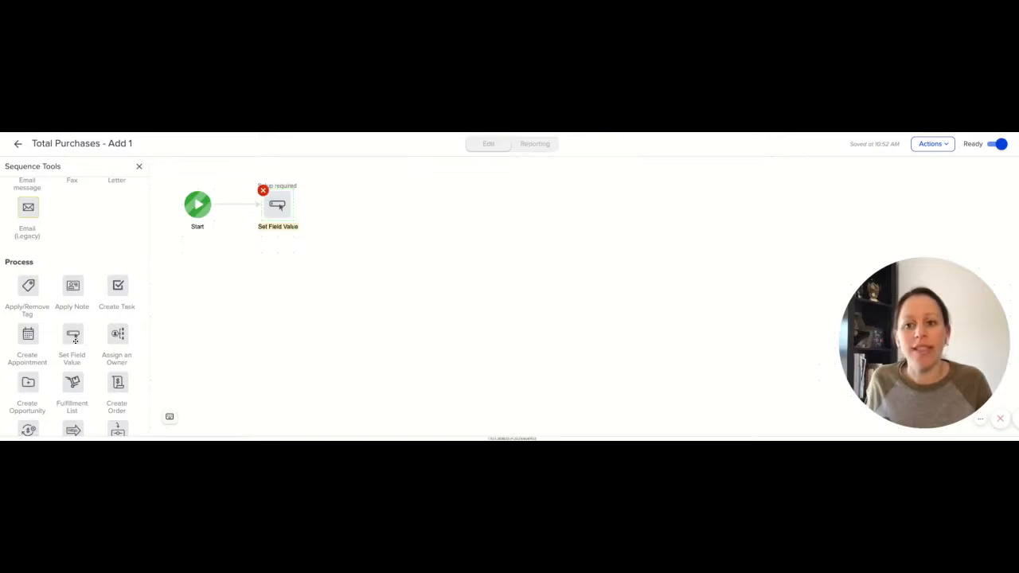
double_click(280, 210)
click(423, 296)
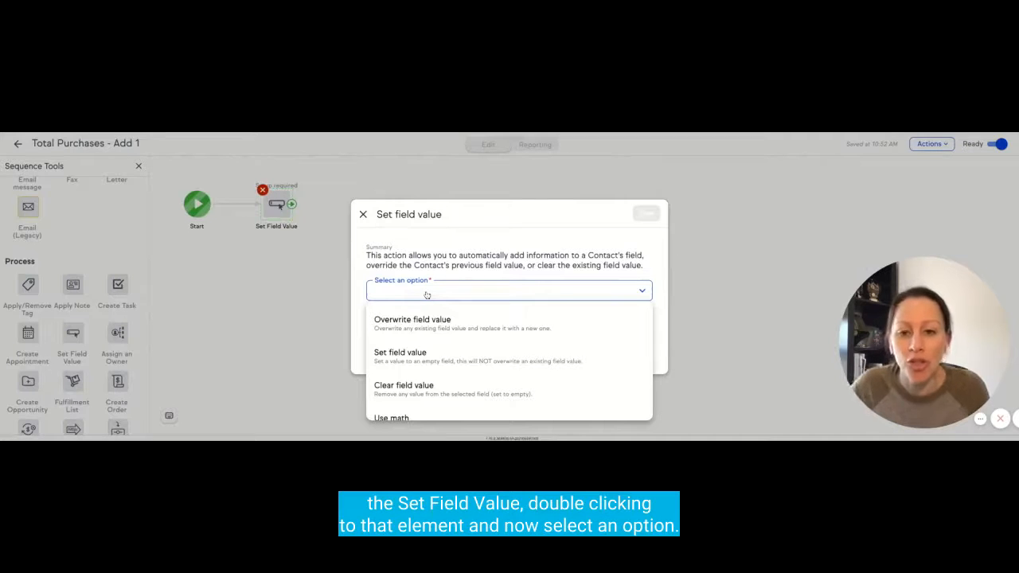
scroll(424, 326, down, 1)
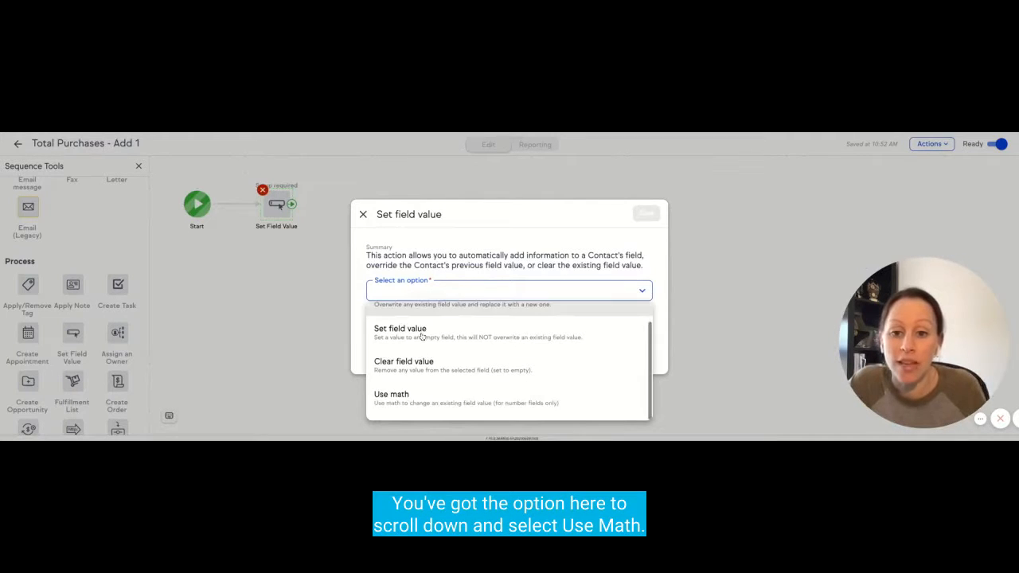
click(404, 401)
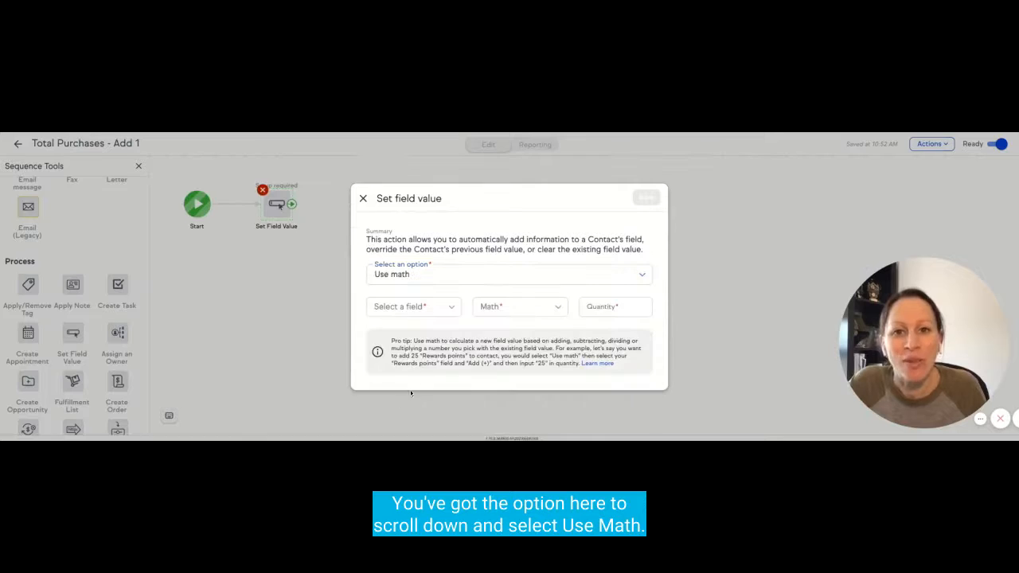
Configure the math action to add a quantity of 1 to the Total Purchases field, and save it
click(414, 312)
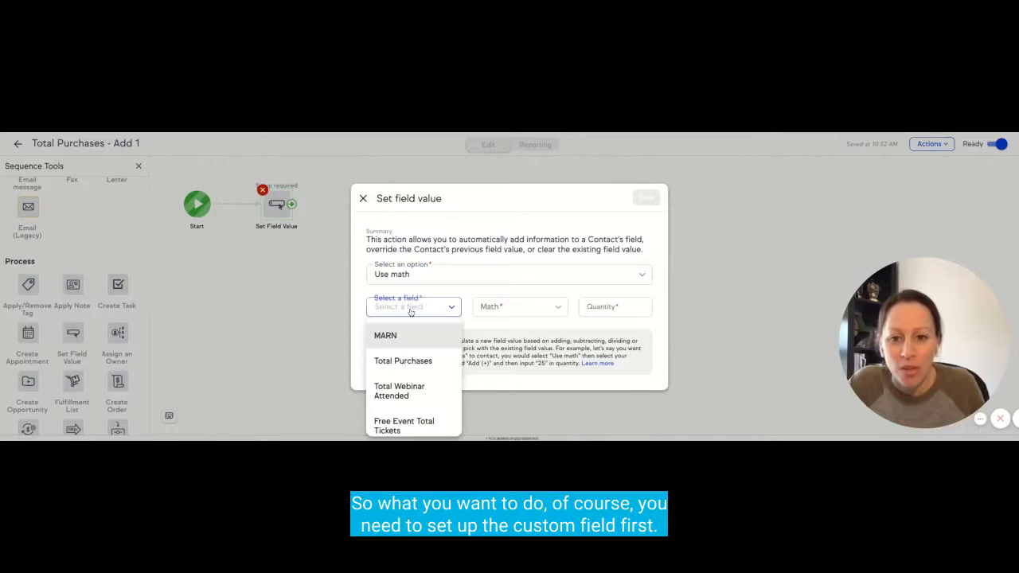
click(399, 365)
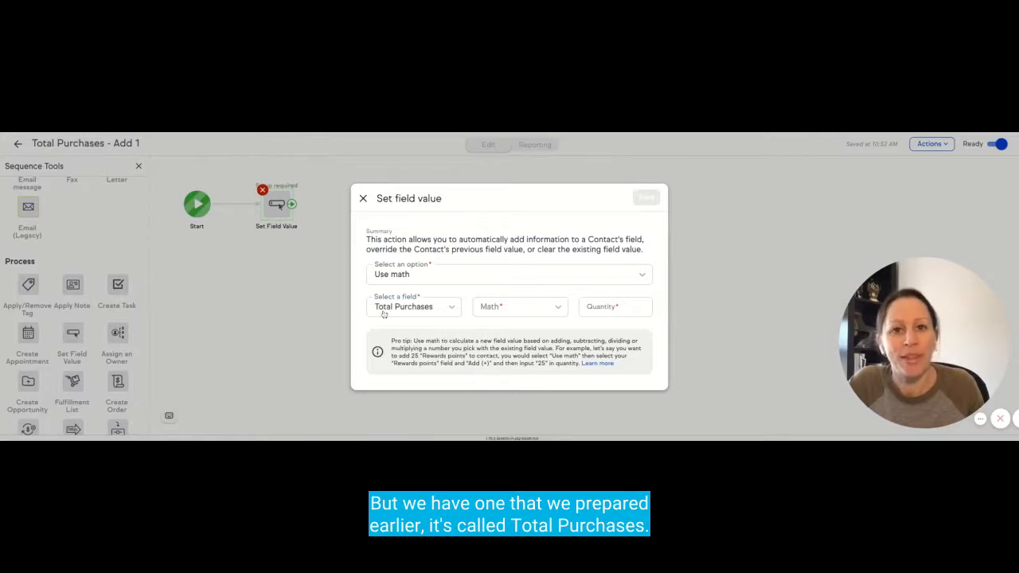
click(495, 309)
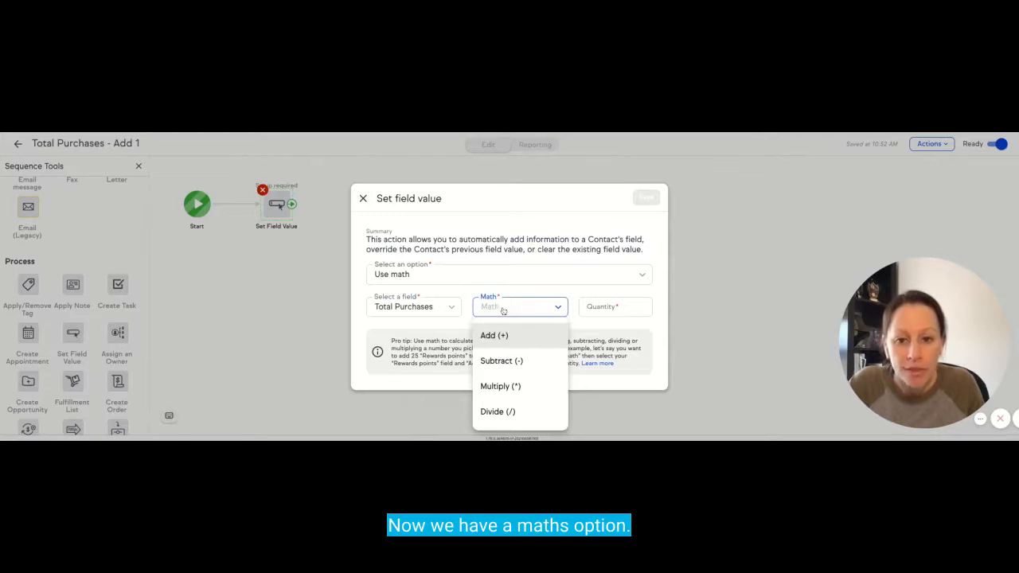
click(502, 337)
click(612, 310)
text(1)
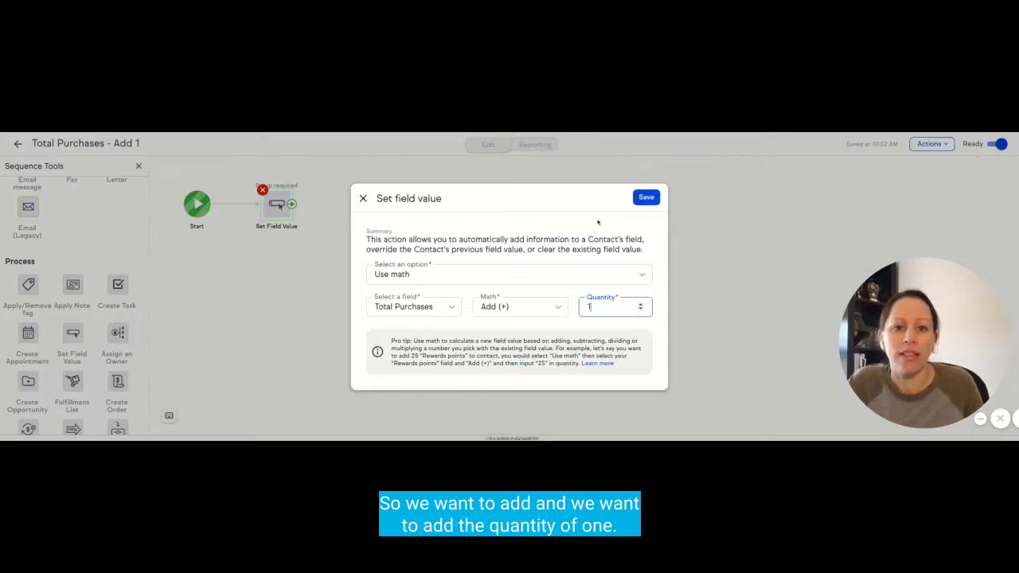
click(646, 197)
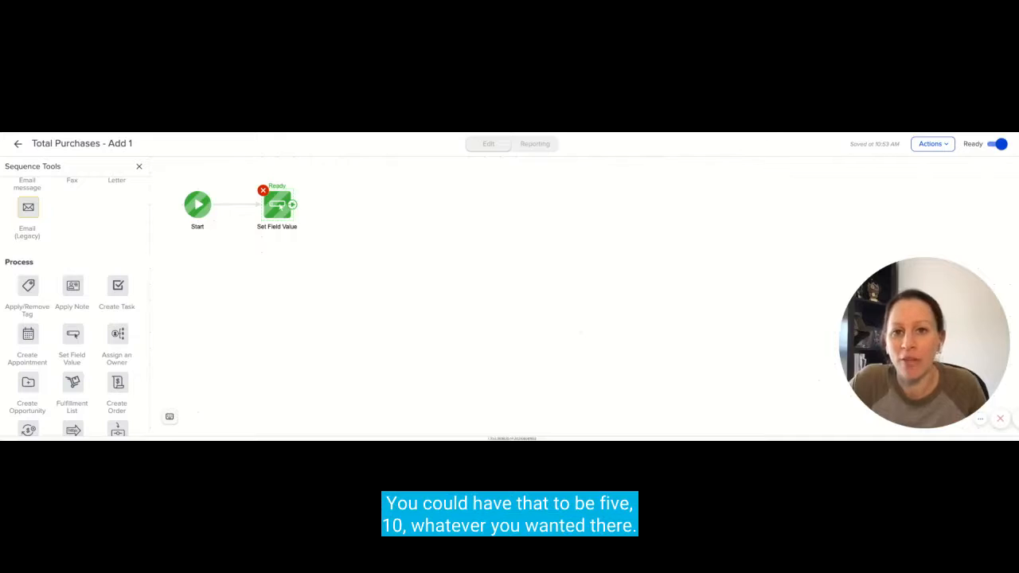
Rename the Set Field Value element to Total Purchases + 1 and return to the campaign
click(285, 229)
text(Total +1)
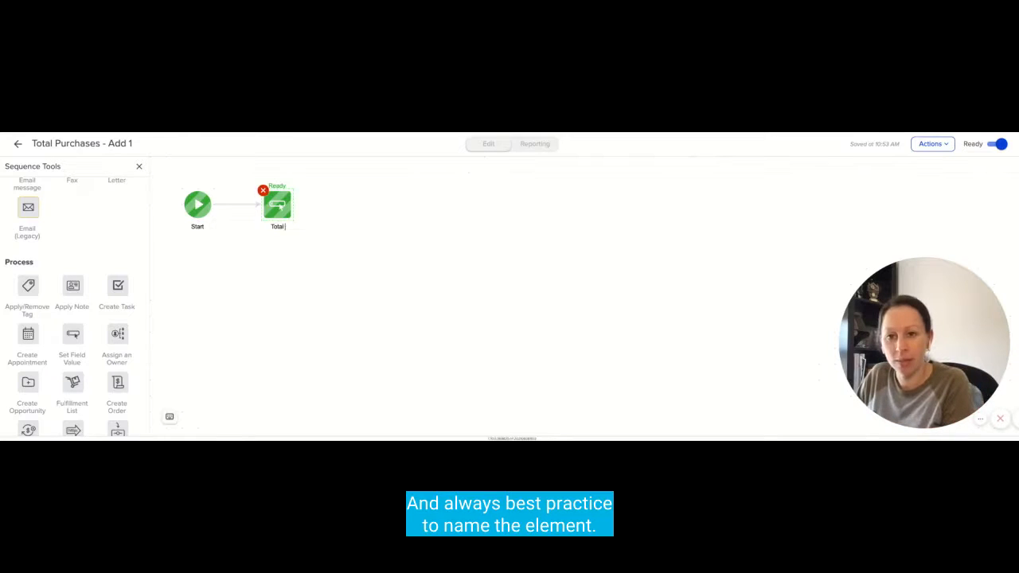
key(Return)
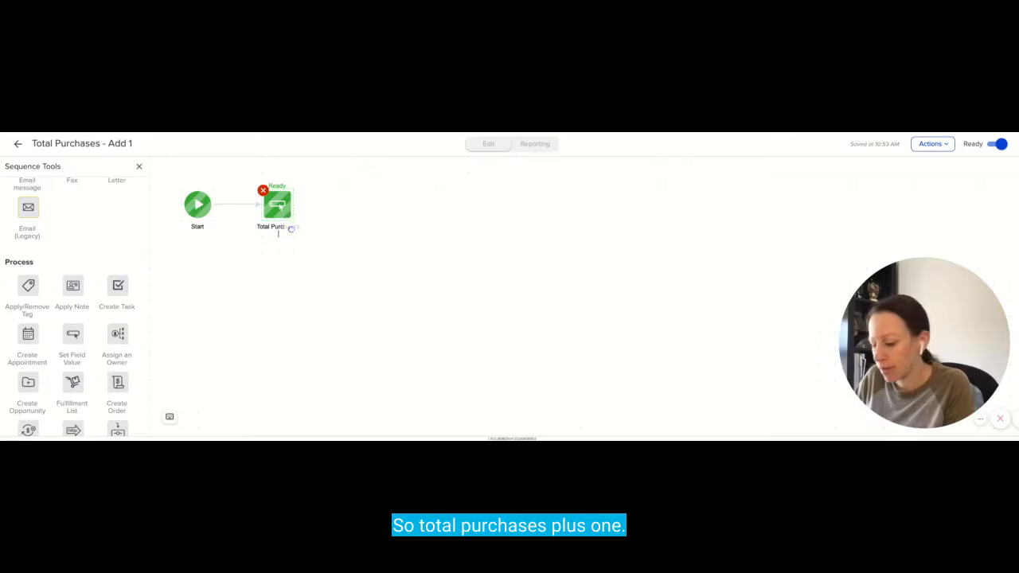
click(390, 218)
click(946, 144)
click(18, 143)
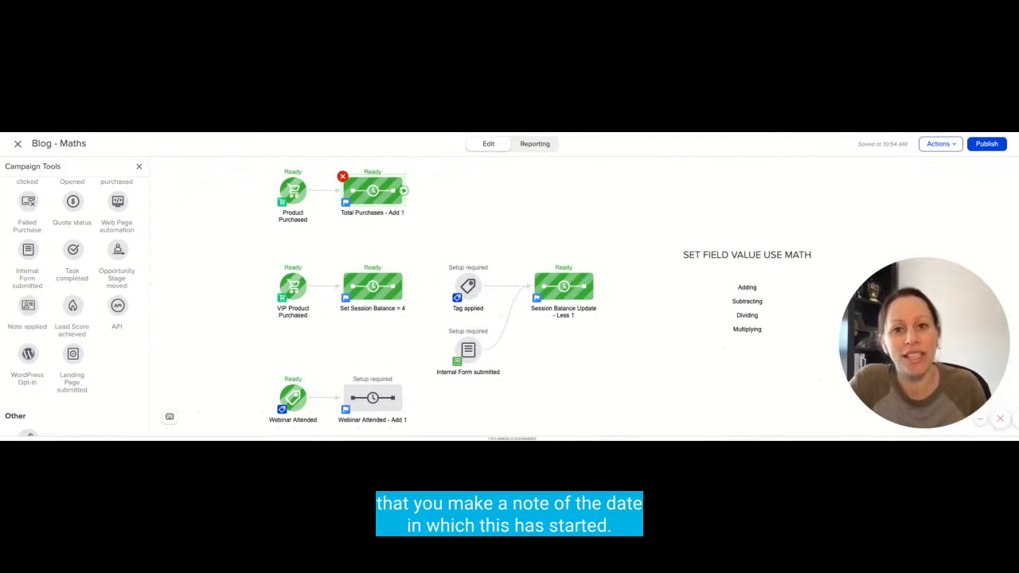
Add a note reading "Started Adding On DD-MM-YYYY" below the element in the Total Purchases - Add 1 sequence
click(398, 196)
click(414, 210)
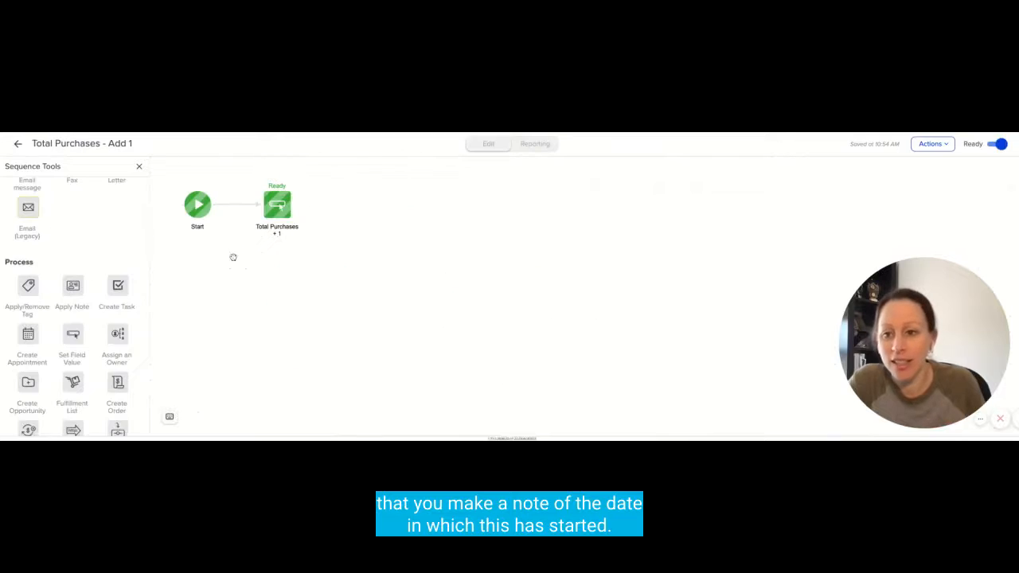
scroll(46, 404, down, 5)
drag(72, 399, 271, 271)
text(Start)
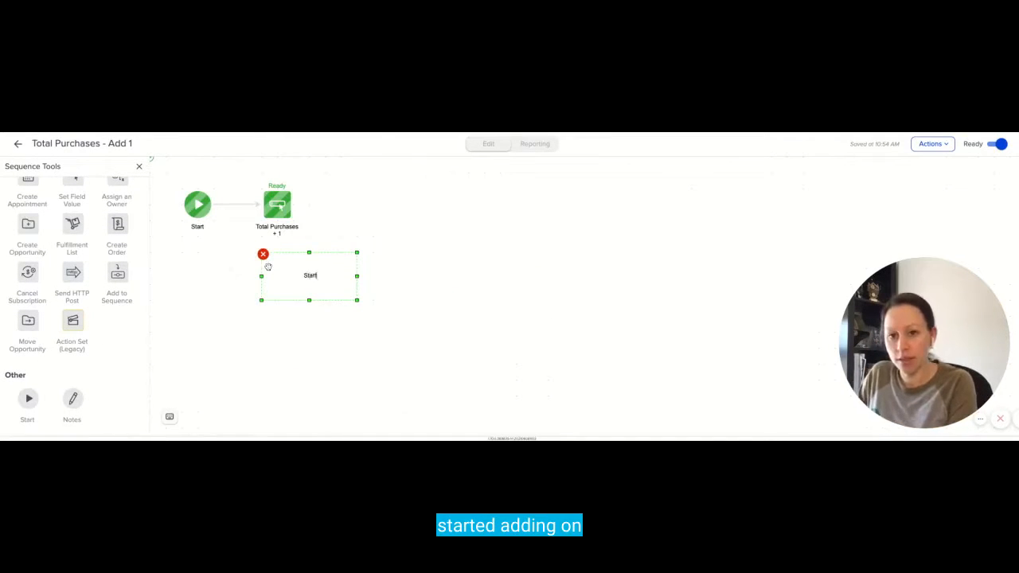
text(ed Adding O)
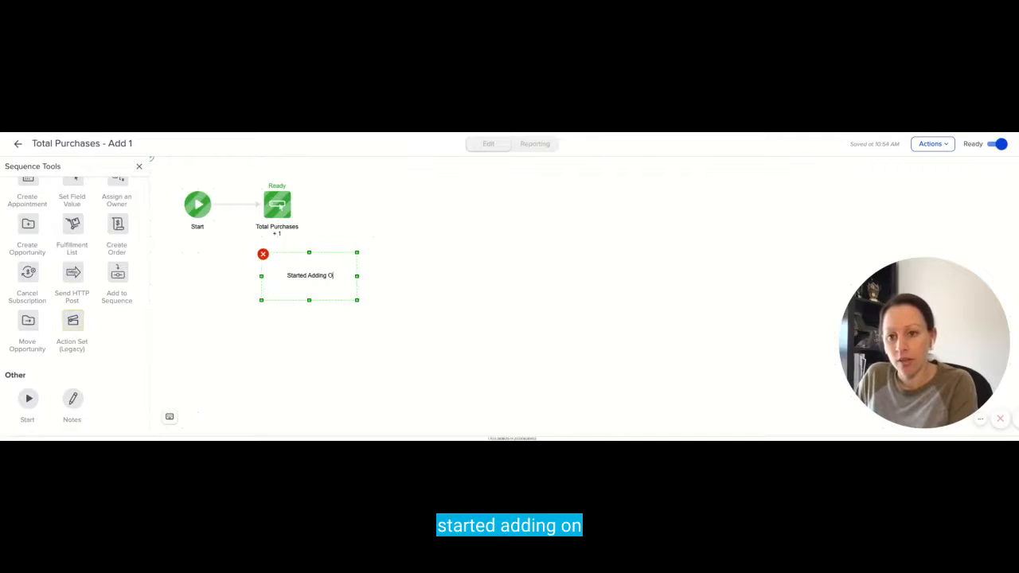
text(n DD-)
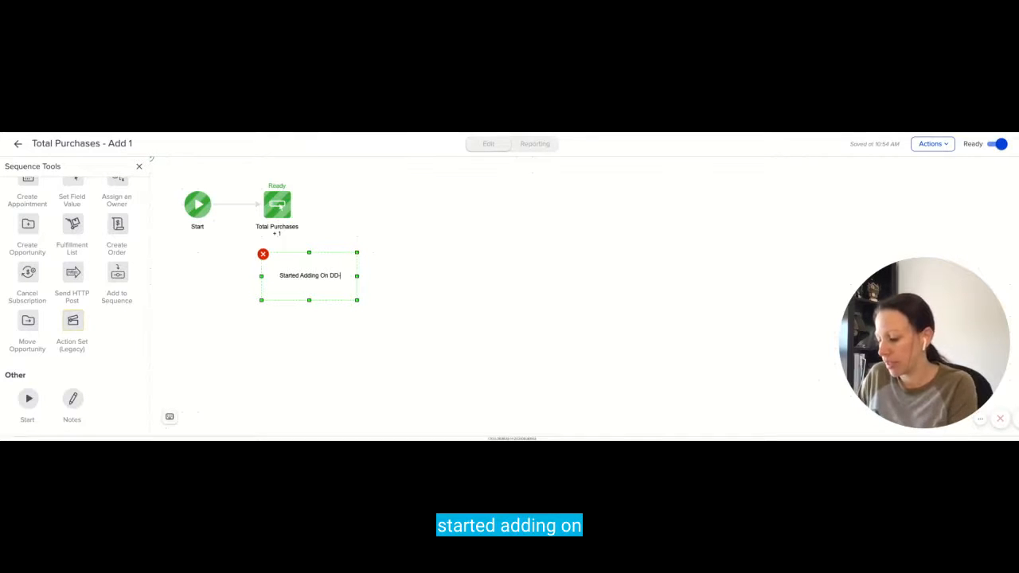
text(MM-YYYY)
click(398, 269)
Centre the date note beneath the Total Purchases + 1 element and return to the campaign
click(320, 270)
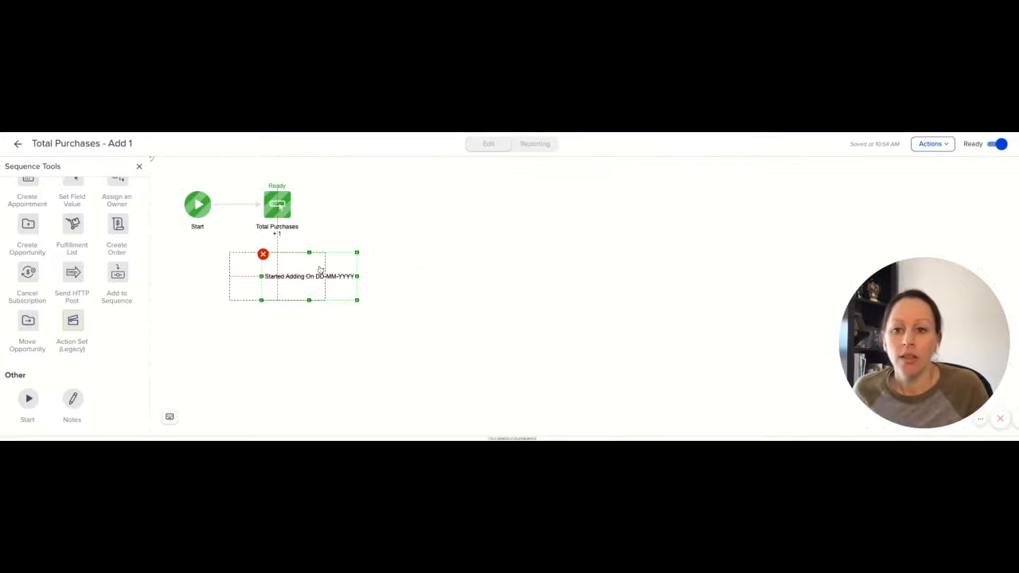
click(380, 244)
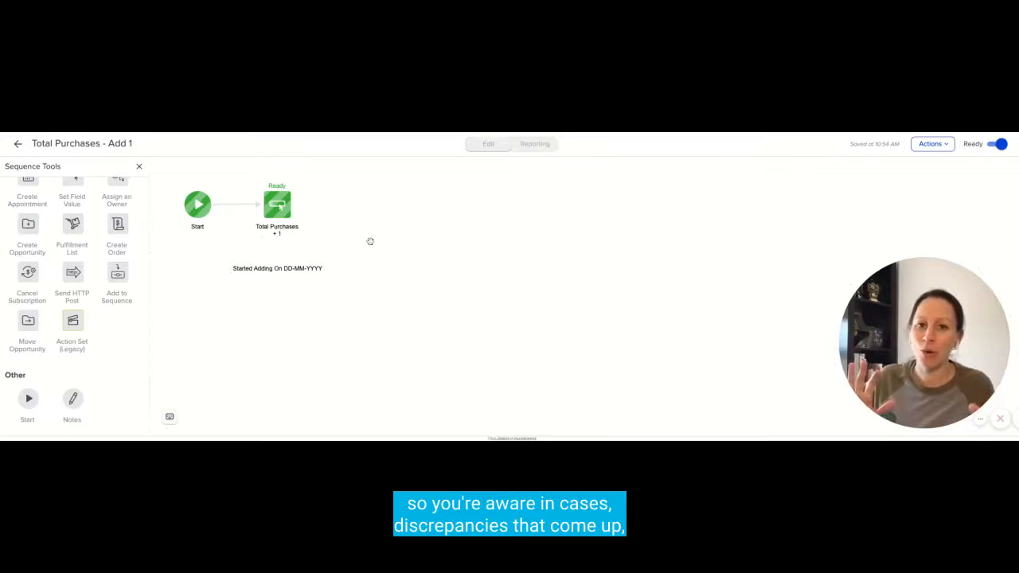
click(18, 143)
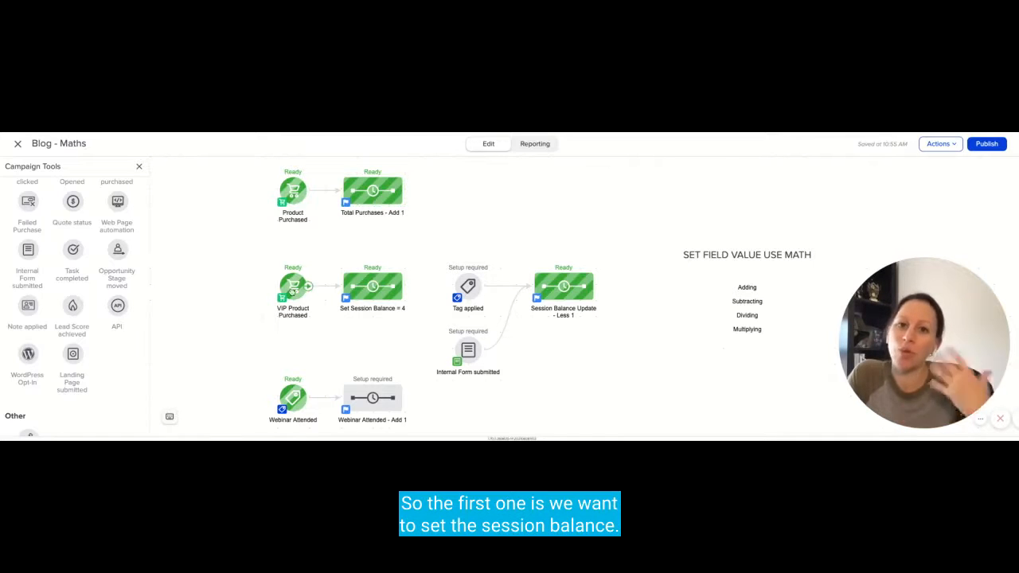
Open the Set Session Balance = 4 sequence and delete its existing field-value element
double_click(354, 287)
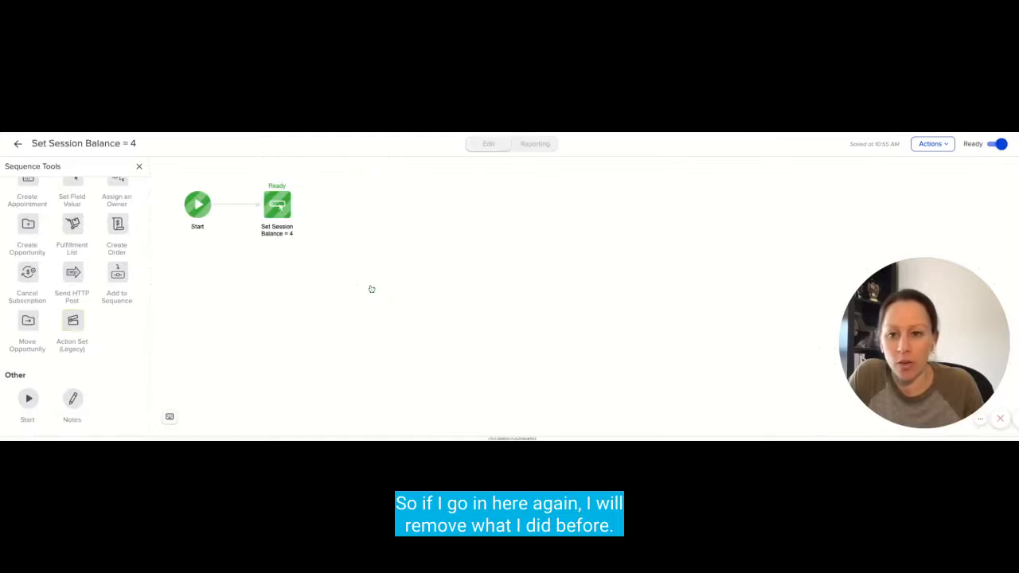
click(276, 205)
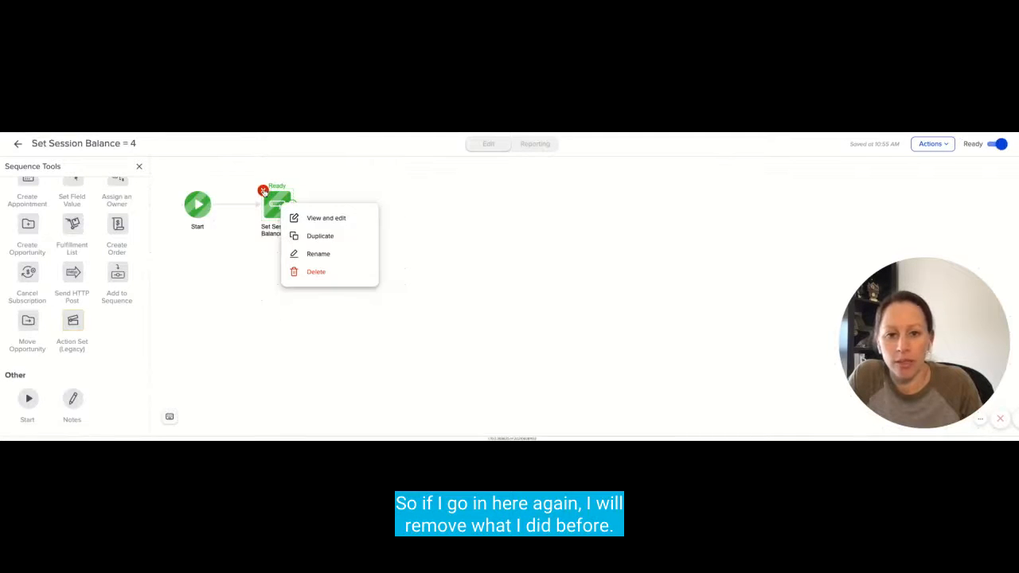
click(263, 191)
Add a Set Field Value element after Start and choose Overwrite field value as its option
scroll(68, 341, up, 5)
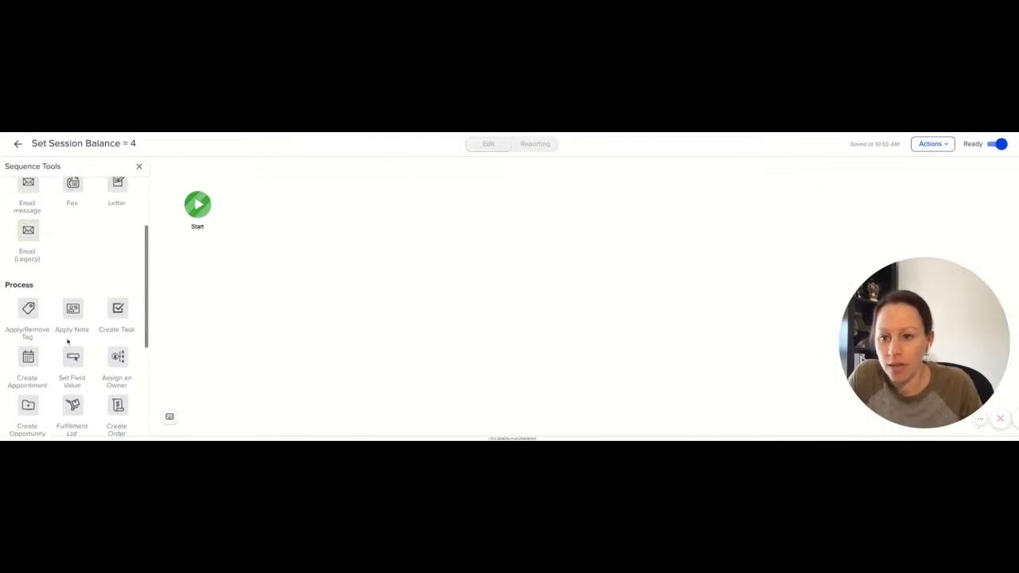
drag(73, 357, 278, 207)
click(277, 205)
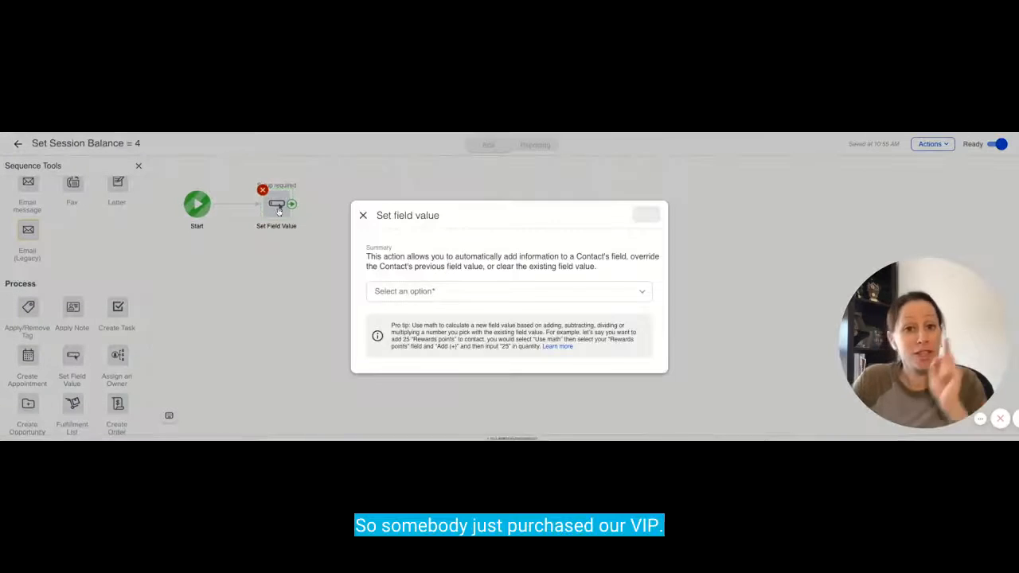
click(428, 292)
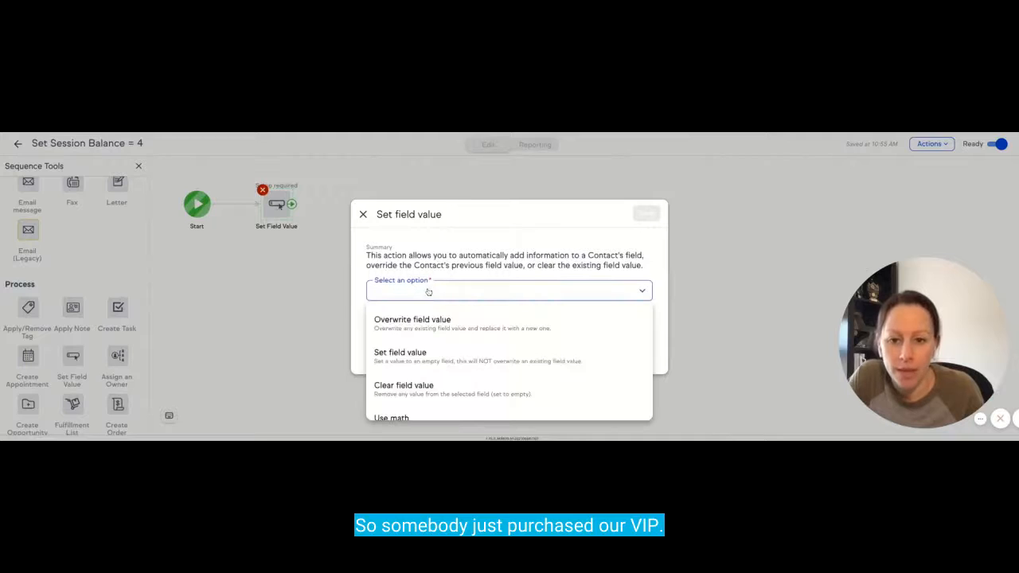
click(396, 325)
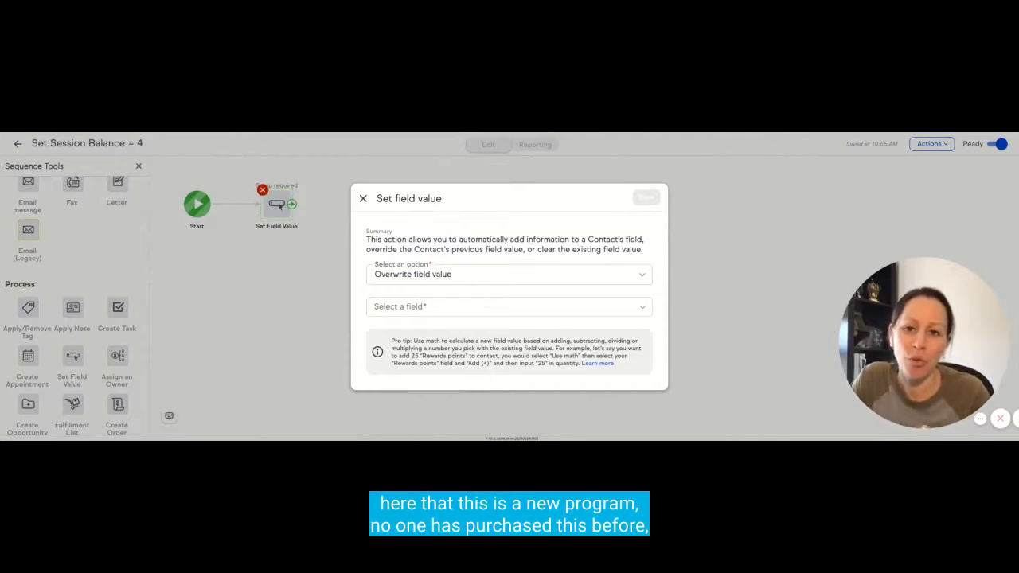
click(435, 278)
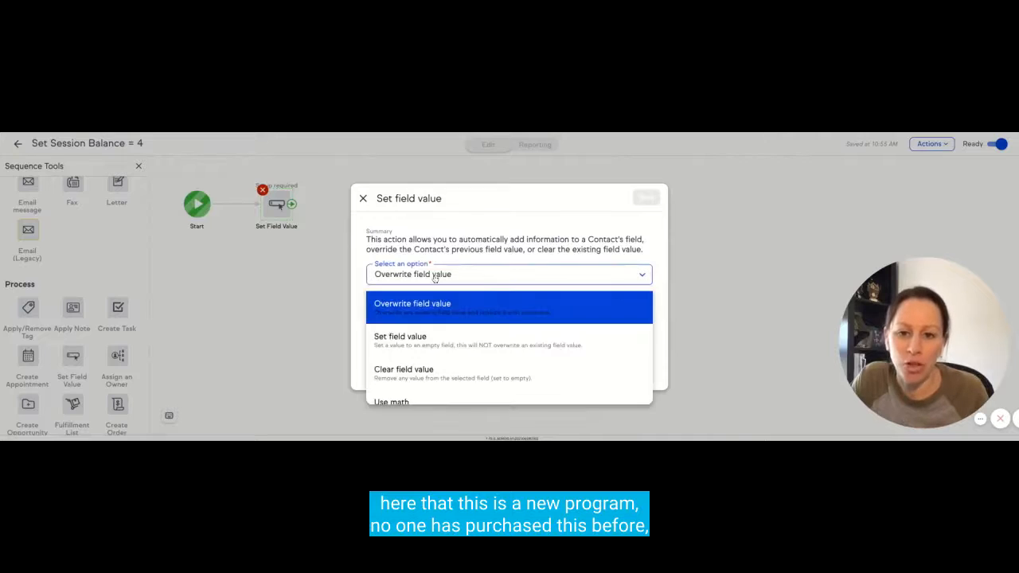
click(415, 310)
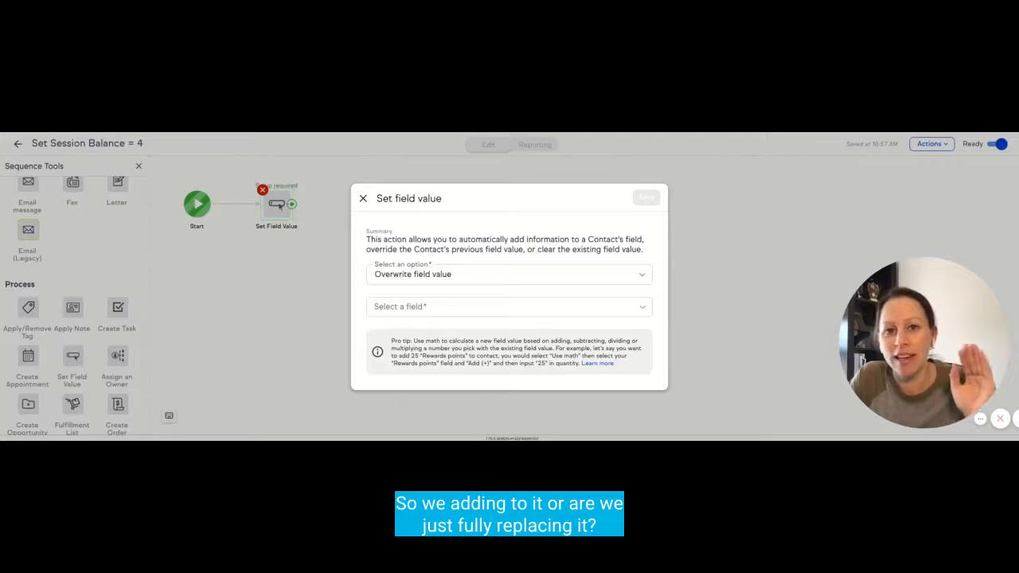
click(436, 280)
scroll(444, 316, down, 1)
scroll(446, 295, up, 1)
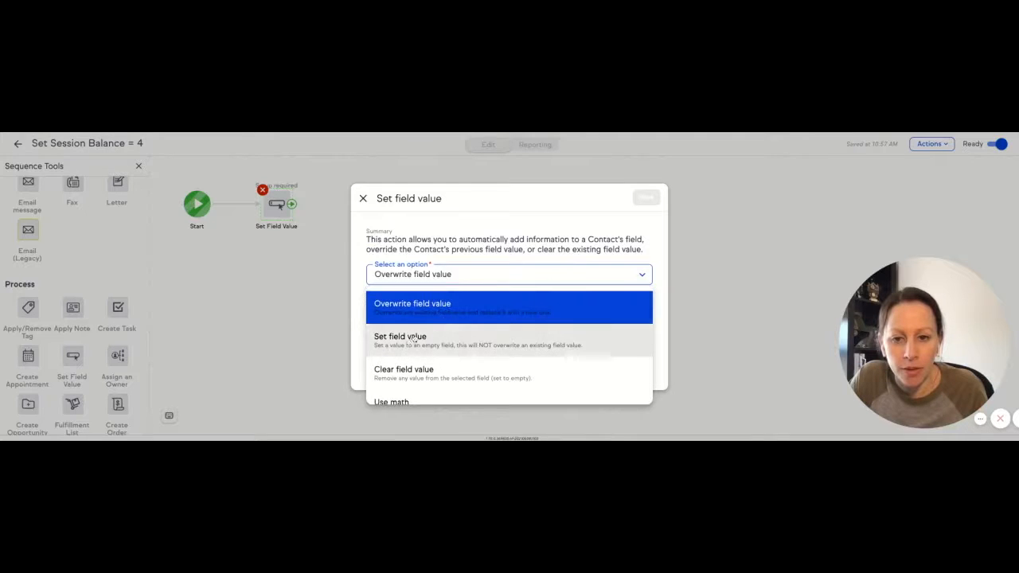
click(429, 310)
Select Session Balance as the field to overwrite, set its value to 4 and save the settings
click(395, 307)
scroll(402, 315, down, 3)
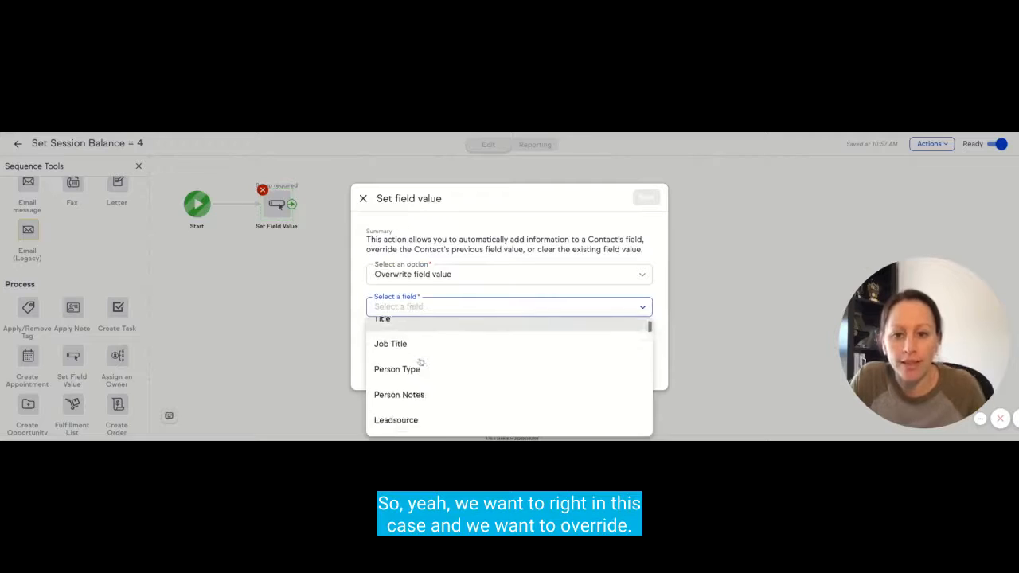
scroll(422, 360, down, 12)
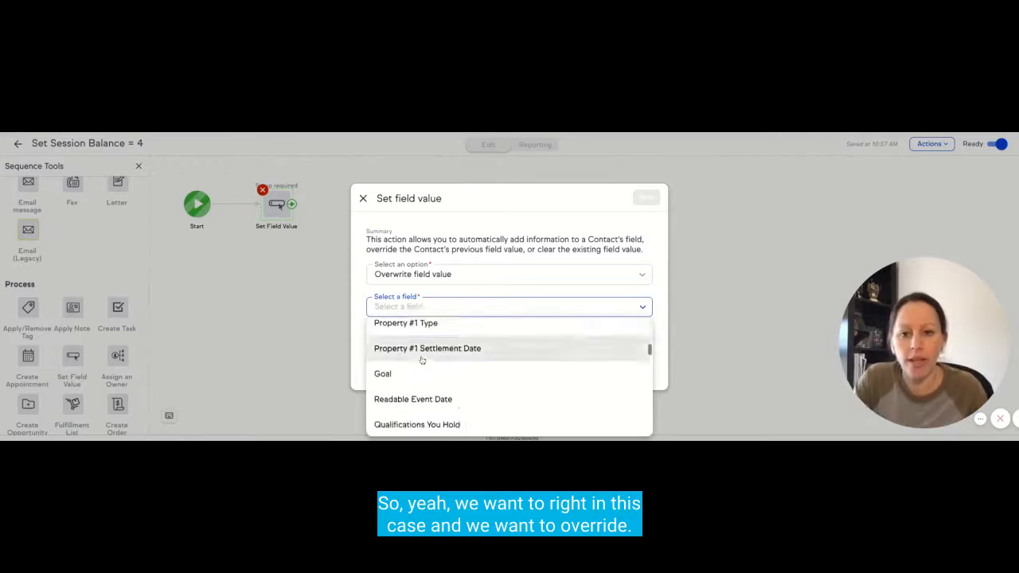
scroll(423, 361, down, 10)
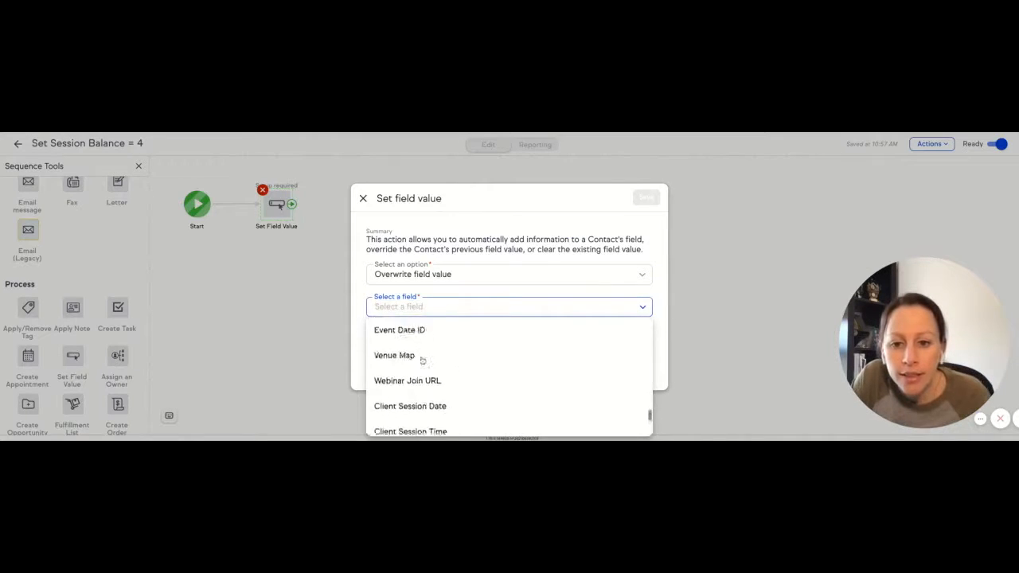
click(414, 360)
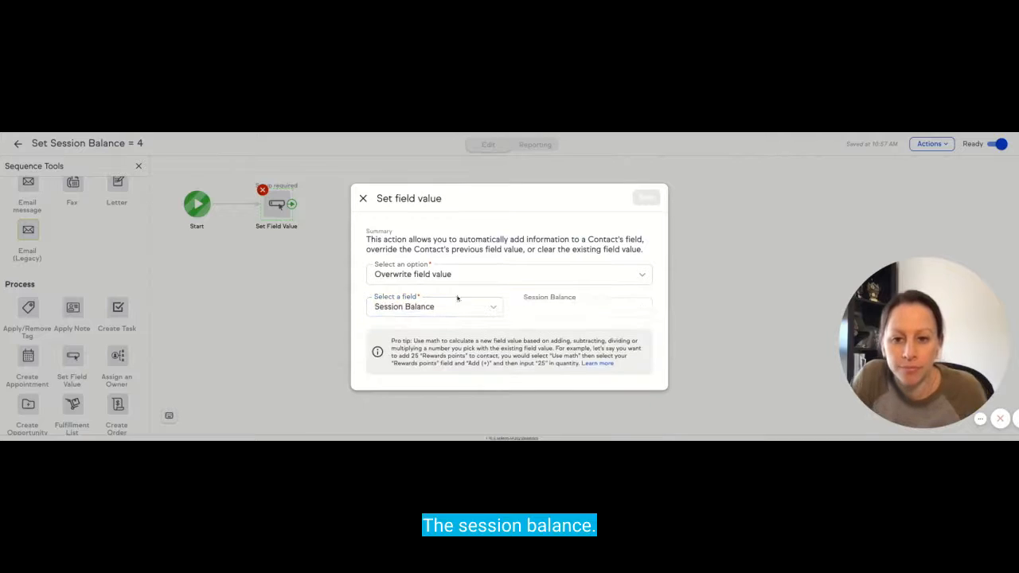
click(562, 313)
text(4)
click(645, 197)
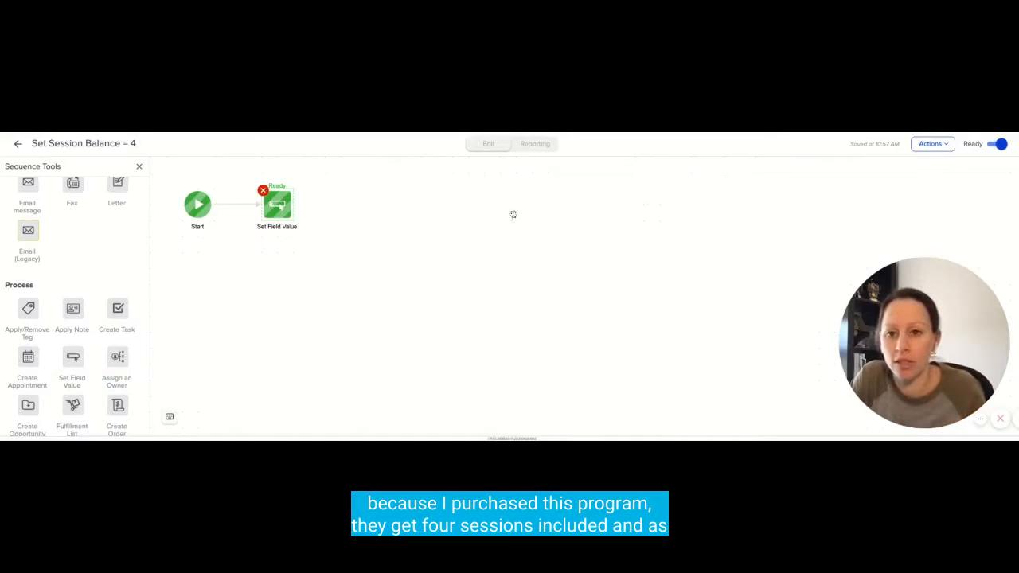
Rename the Set Field Value element to Set Session Balance = 4 and return to the campaign
double_click(286, 232)
text(Set Session Balance)
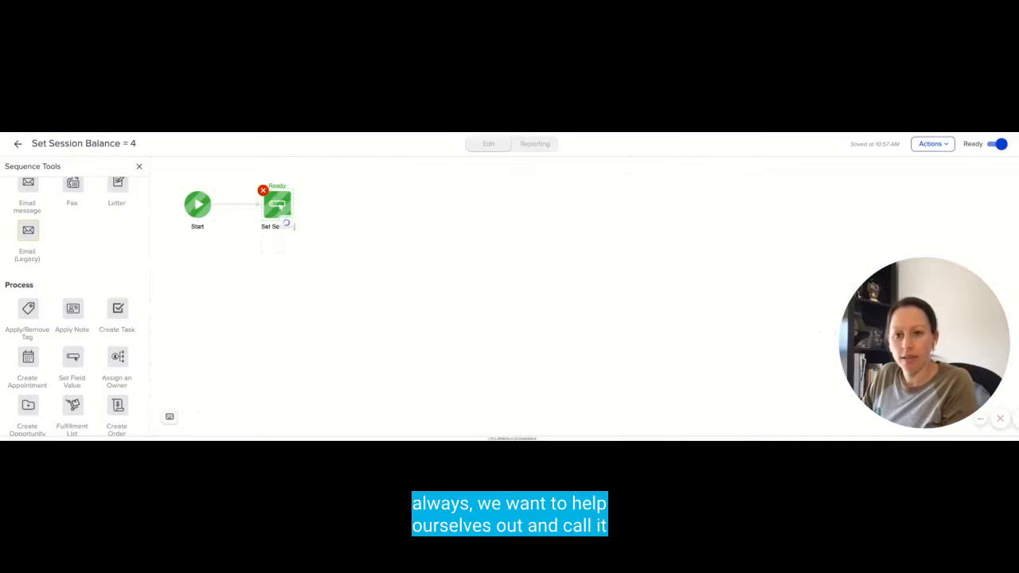
text( = 4)
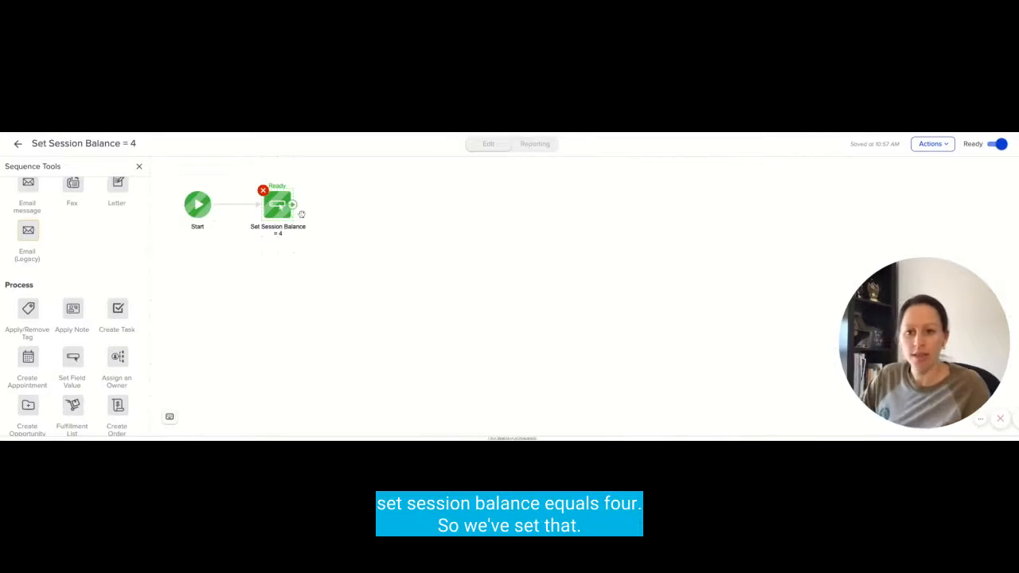
click(399, 229)
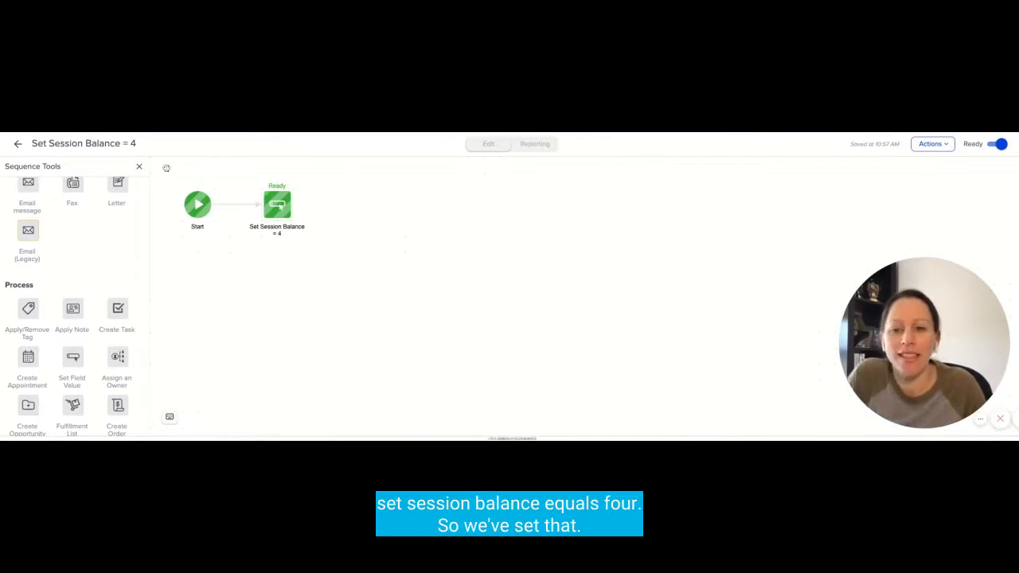
click(18, 146)
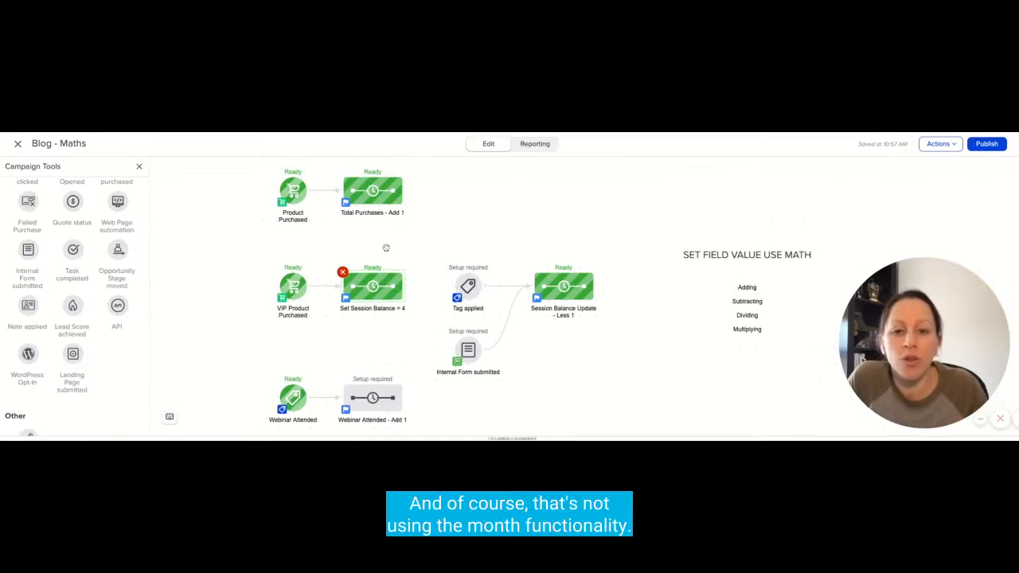
Review the field-value settings in the Set Session Balance = 4 sequence and return to the campaign
click(385, 292)
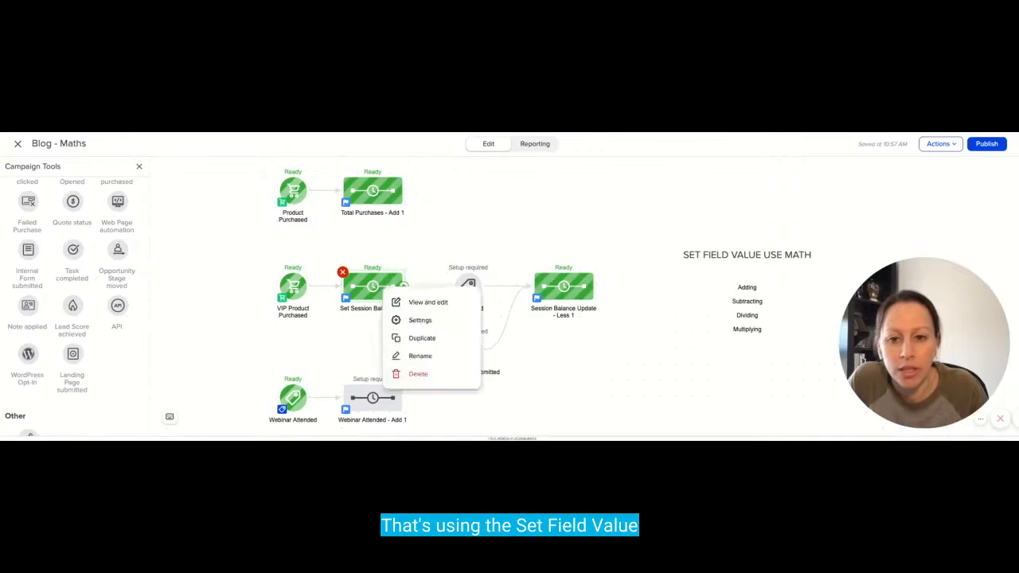
click(402, 299)
click(278, 205)
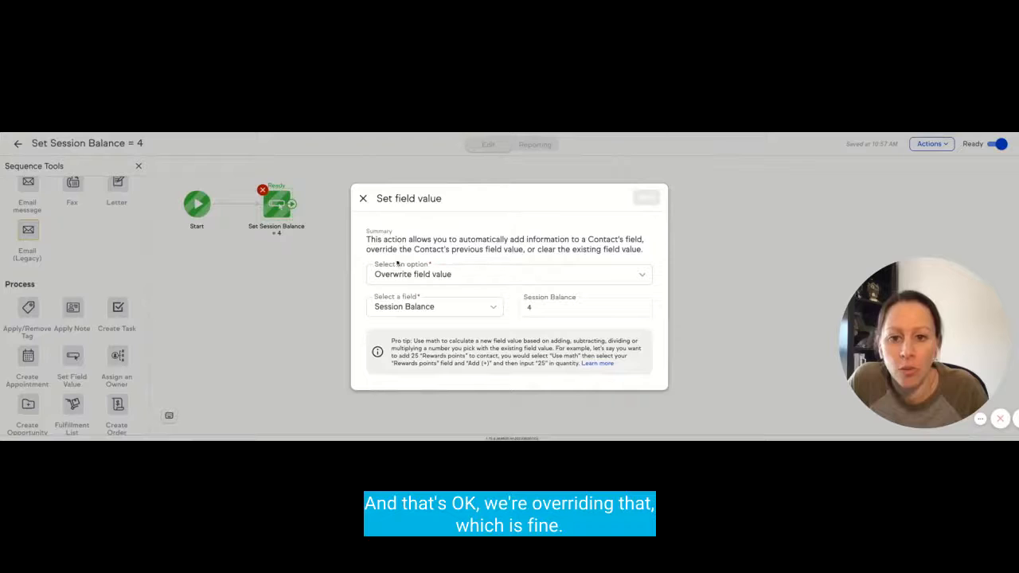
click(363, 198)
click(17, 145)
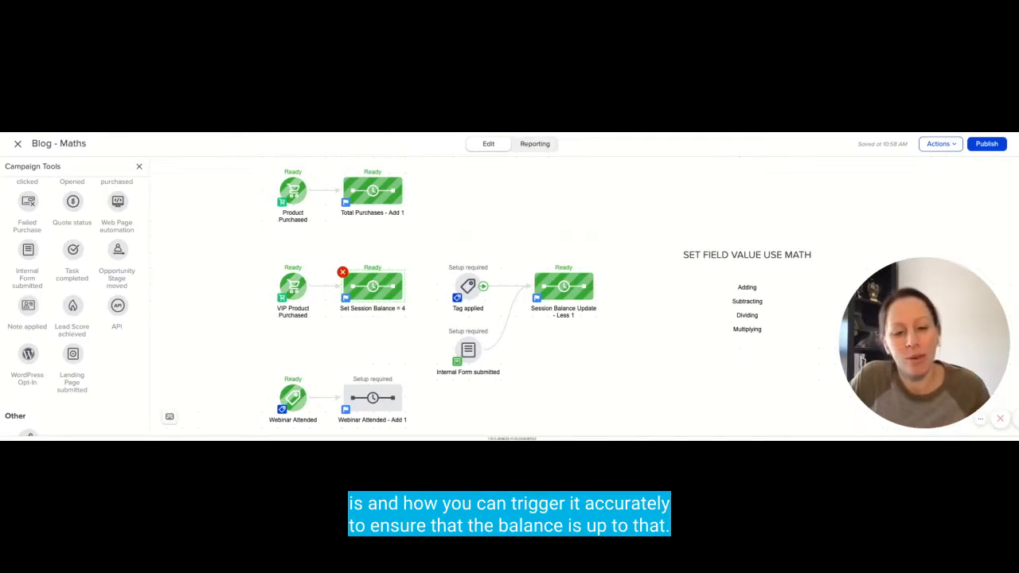
scroll(71, 285, up, 1)
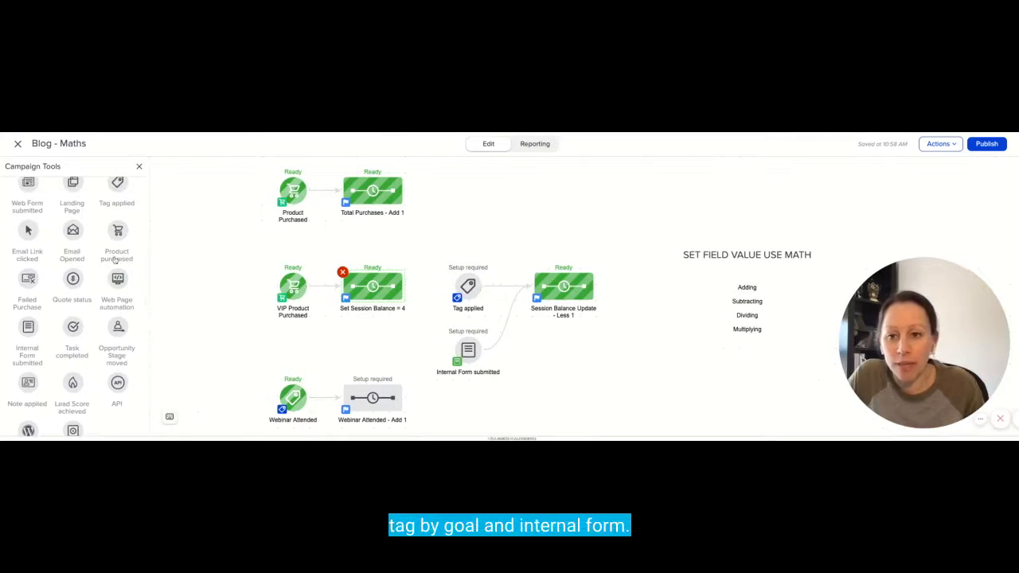
scroll(71, 285, up, 2)
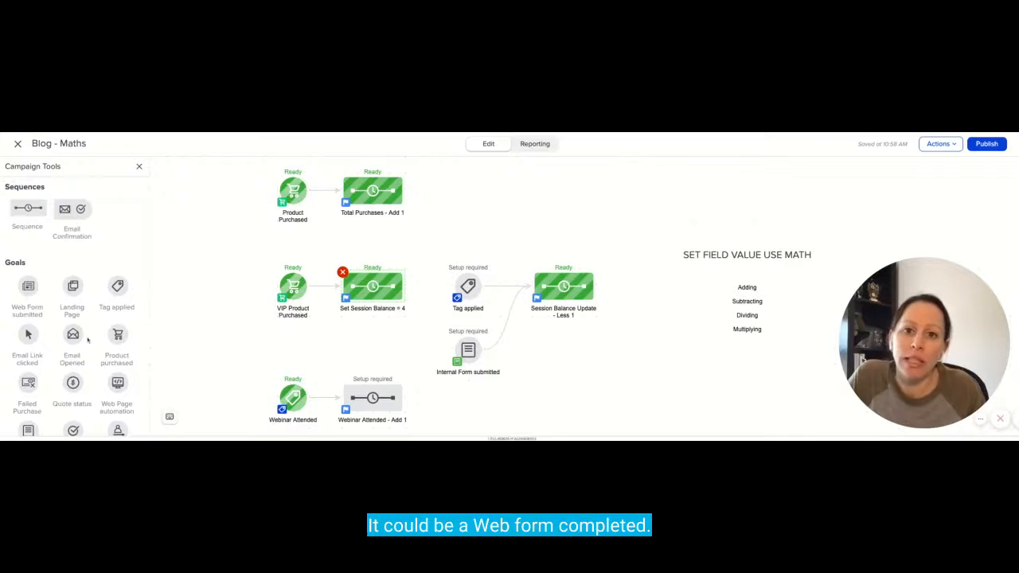
scroll(87, 340, down, 1)
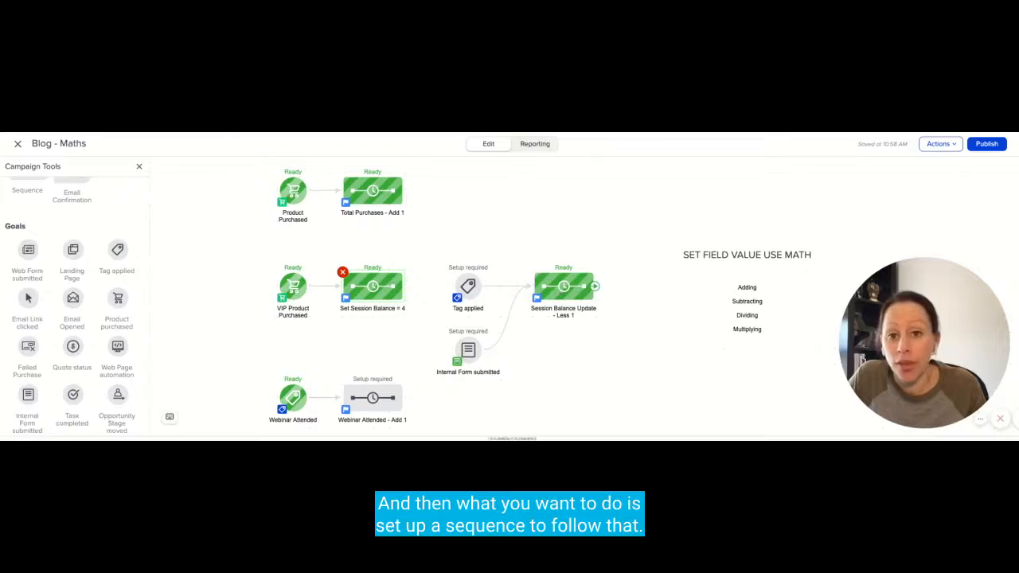
Open the Session Balance Update - Less 1 sequence and delete its existing field-value element
click(562, 288)
click(609, 302)
click(283, 206)
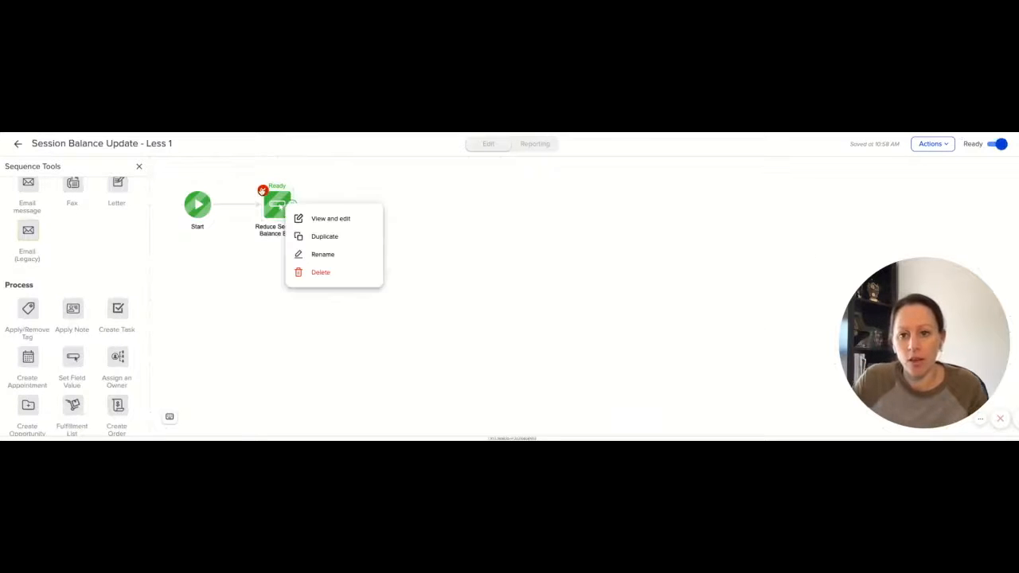
click(262, 191)
click(482, 256)
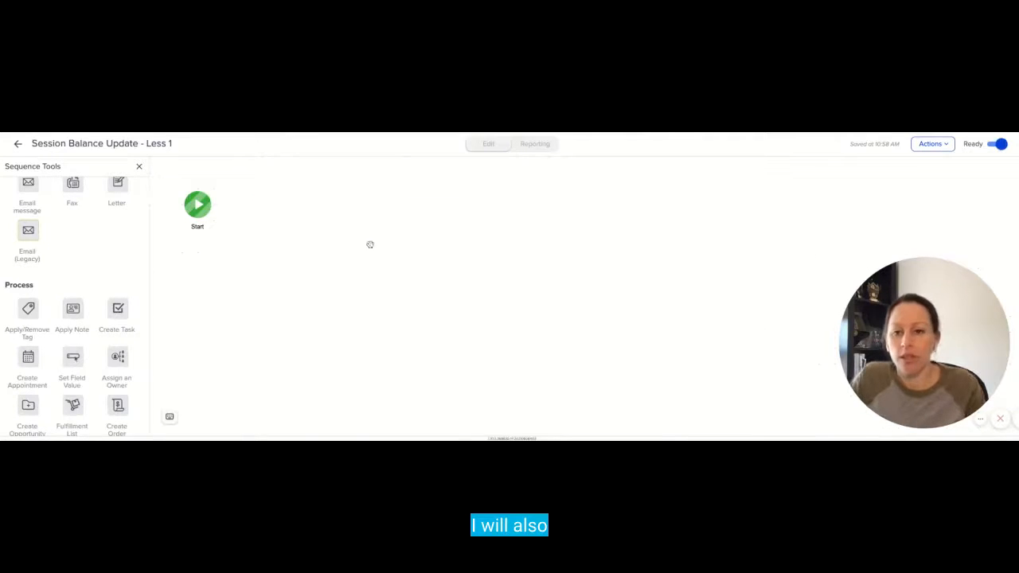
Add a Set Field Value element after Start and choose Use math as its option
drag(73, 358, 277, 206)
click(277, 205)
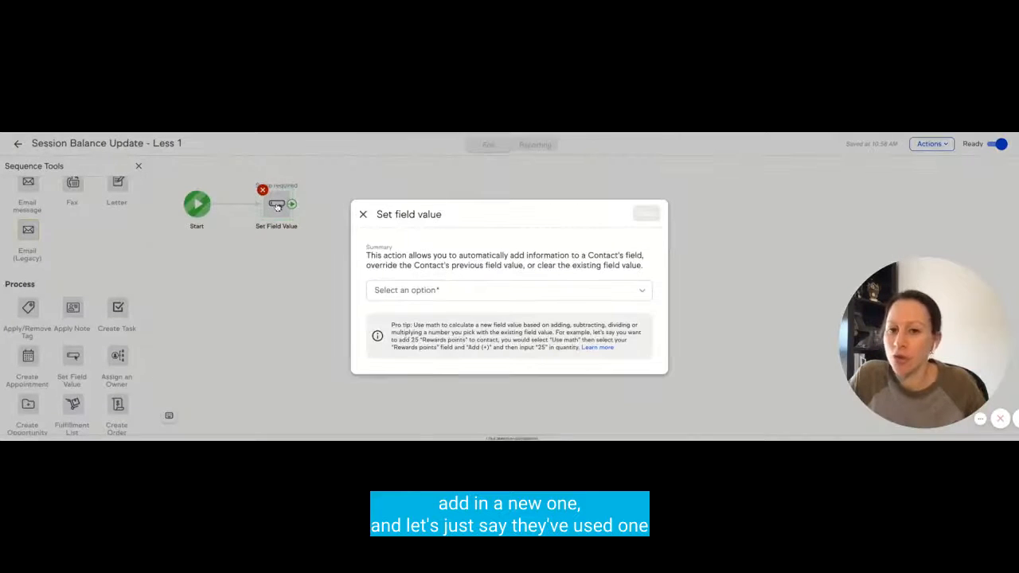
click(439, 289)
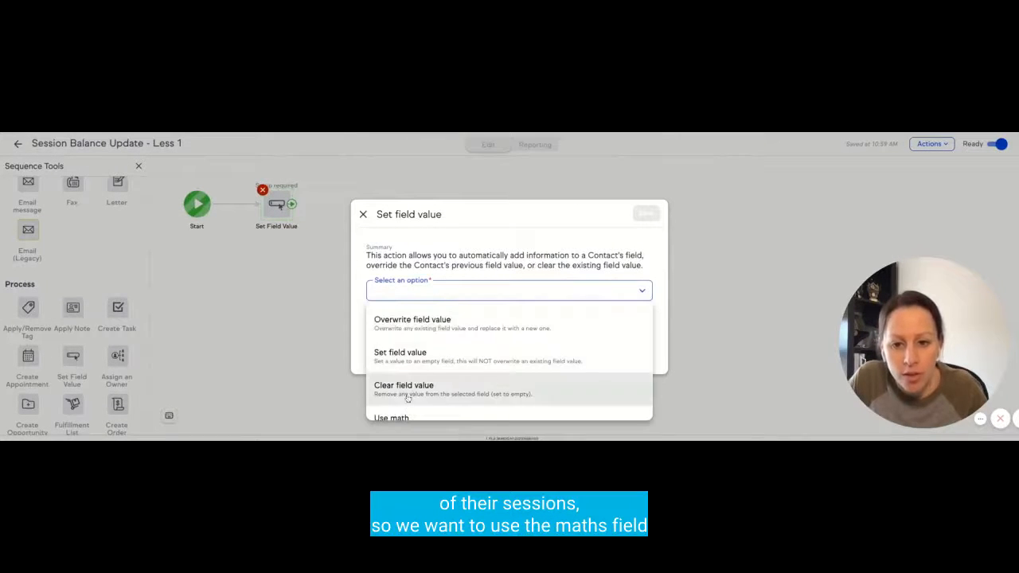
scroll(393, 406, down, 1)
click(399, 408)
Configure the math to subtract a quantity of 1 from the Session Balance field and save it
click(425, 311)
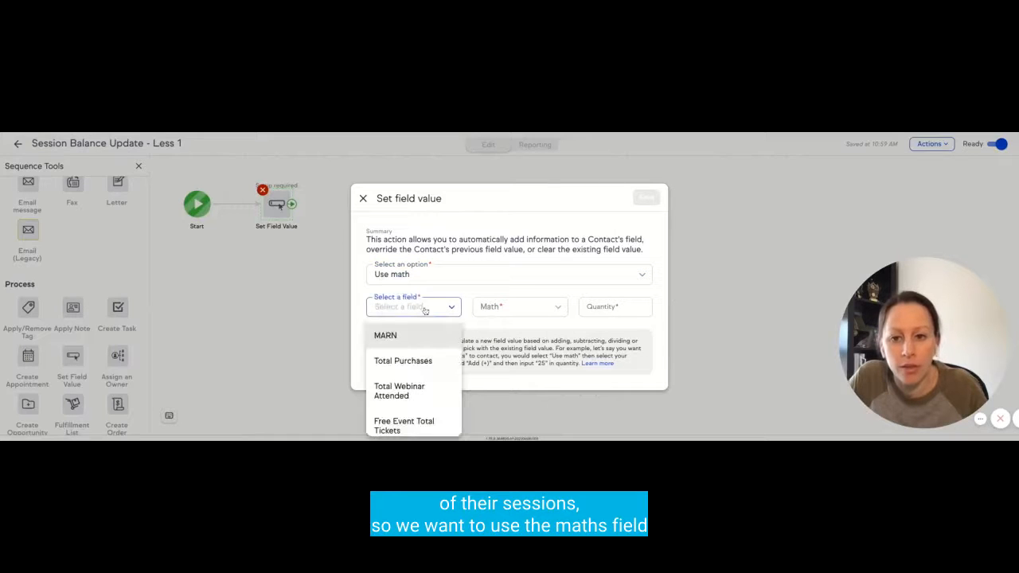
scroll(398, 374, down, 1)
click(403, 412)
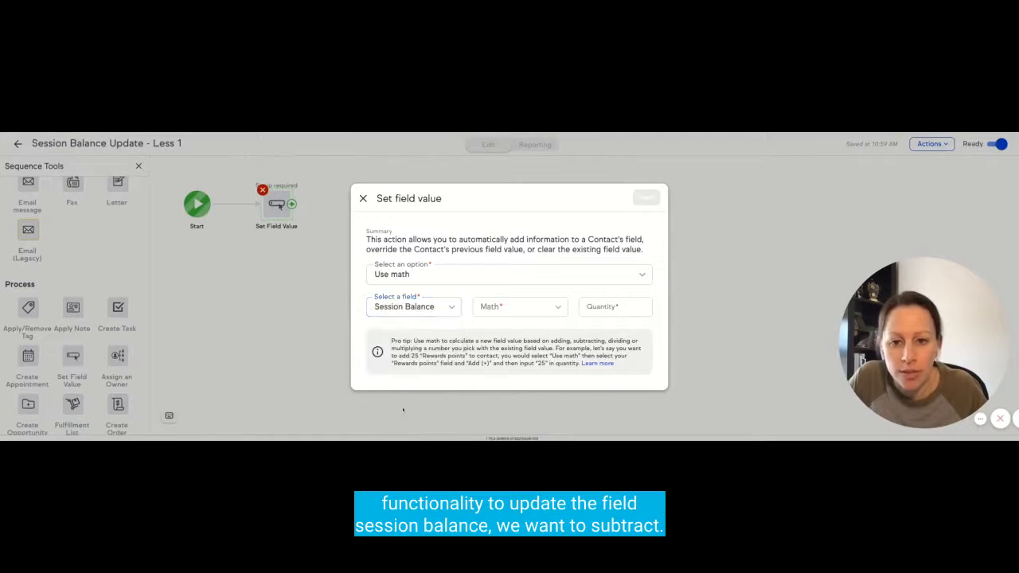
click(503, 311)
click(504, 360)
click(598, 309)
text(1)
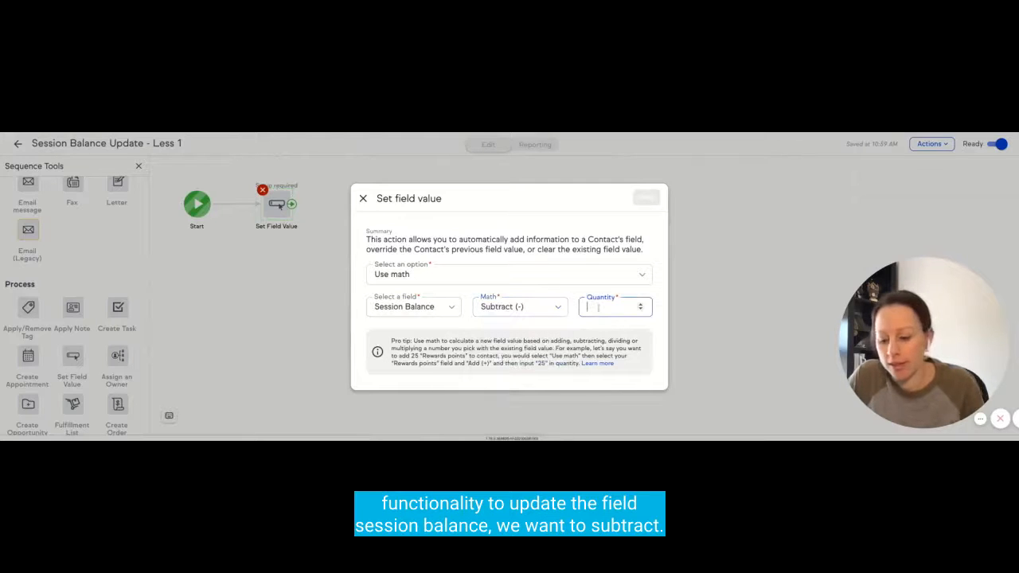
click(649, 197)
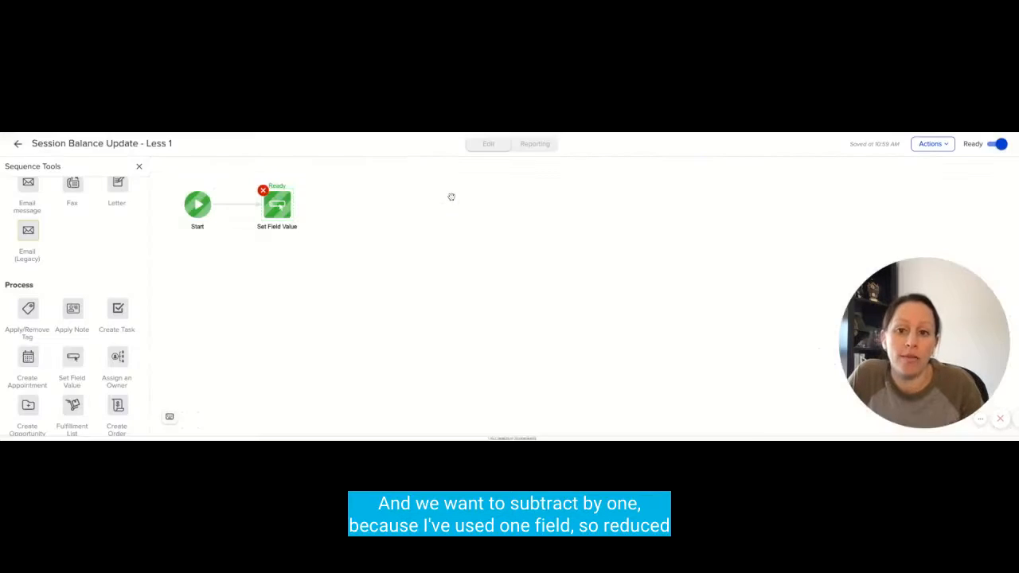
Rename the Set Field Value element to Reduce Session Balance By 1 and return to the campaign
click(281, 227)
text(Reduce S)
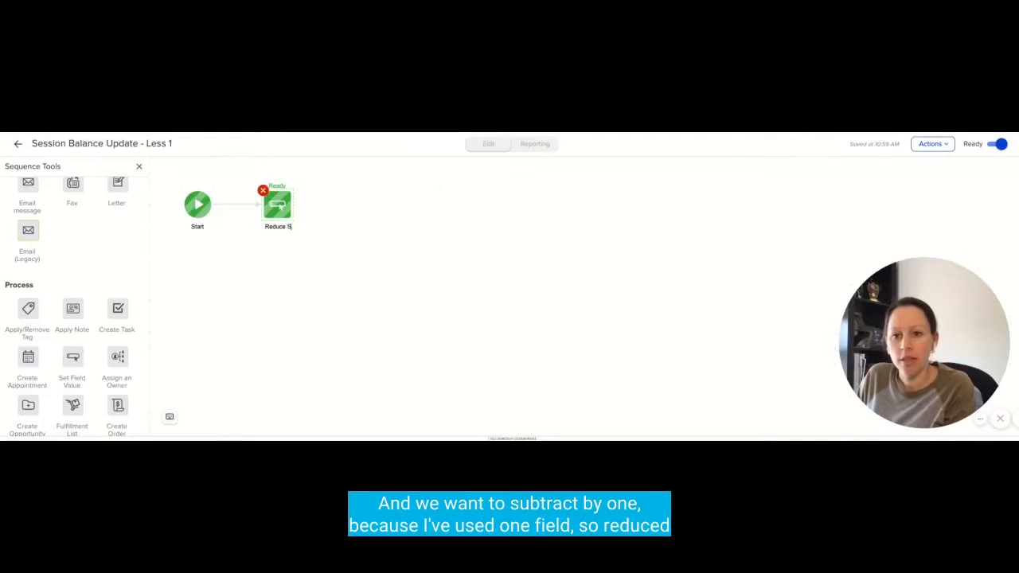
text(ession)
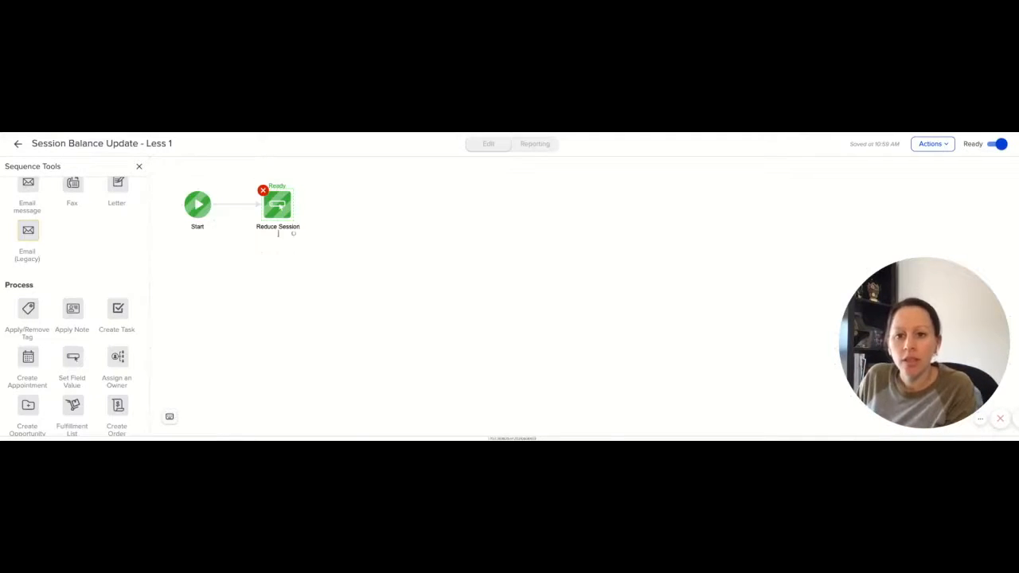
text( Balance By 1)
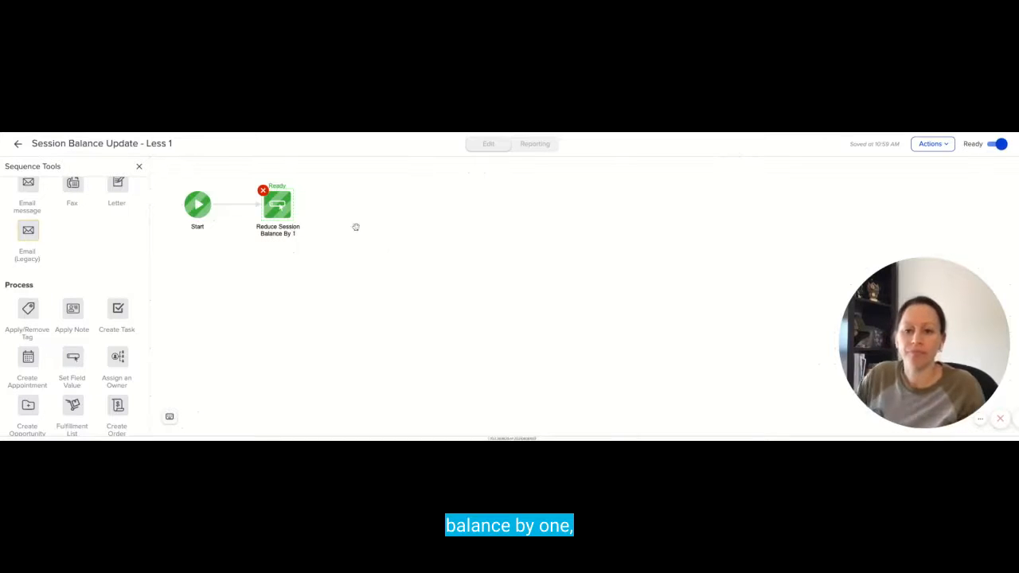
click(18, 144)
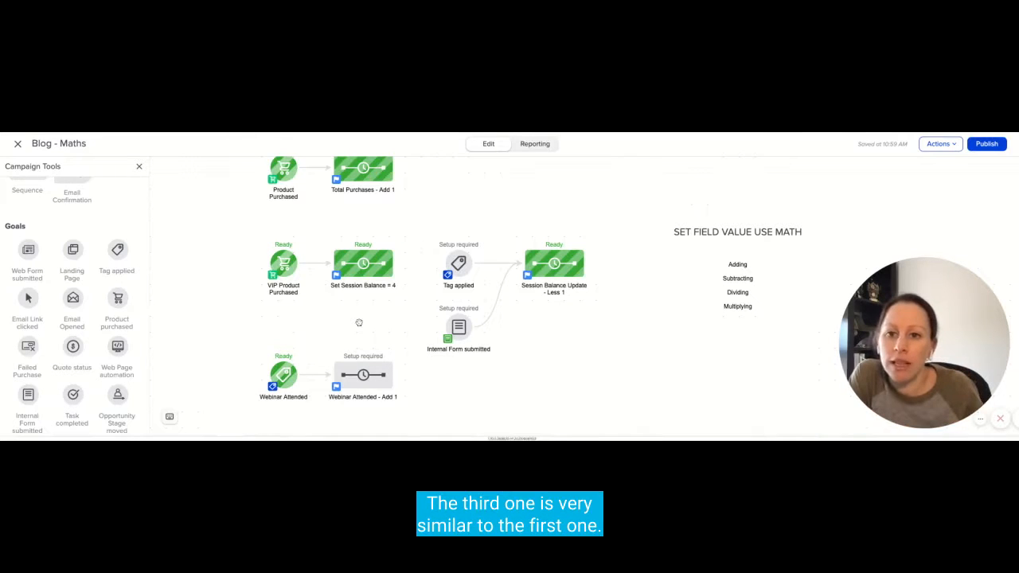
right_click(285, 379)
click(219, 364)
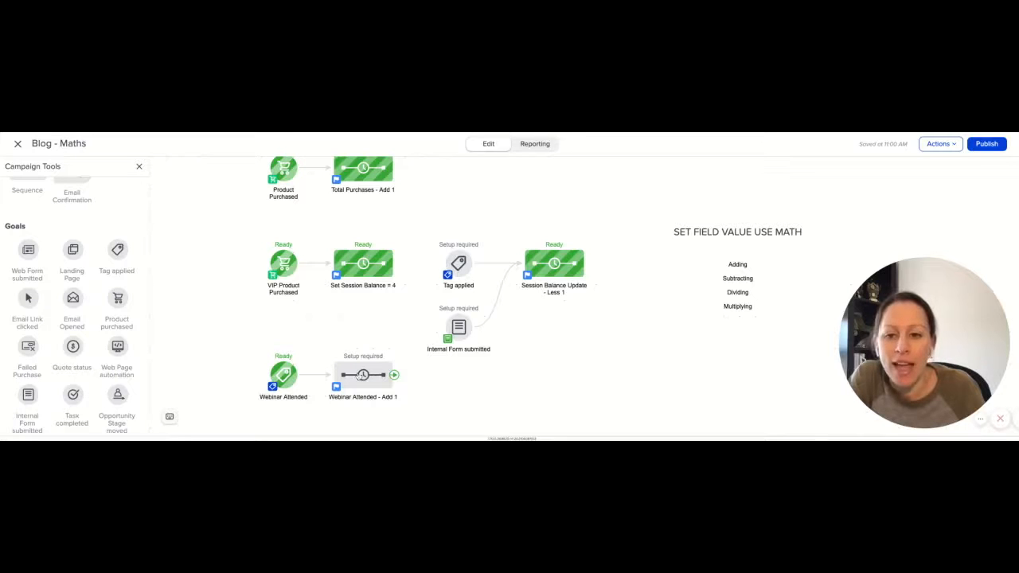
Open the Webinar Attended - Add 1 sequence, connect a Set Field Value element after Start and choose Use math as its option
double_click(362, 375)
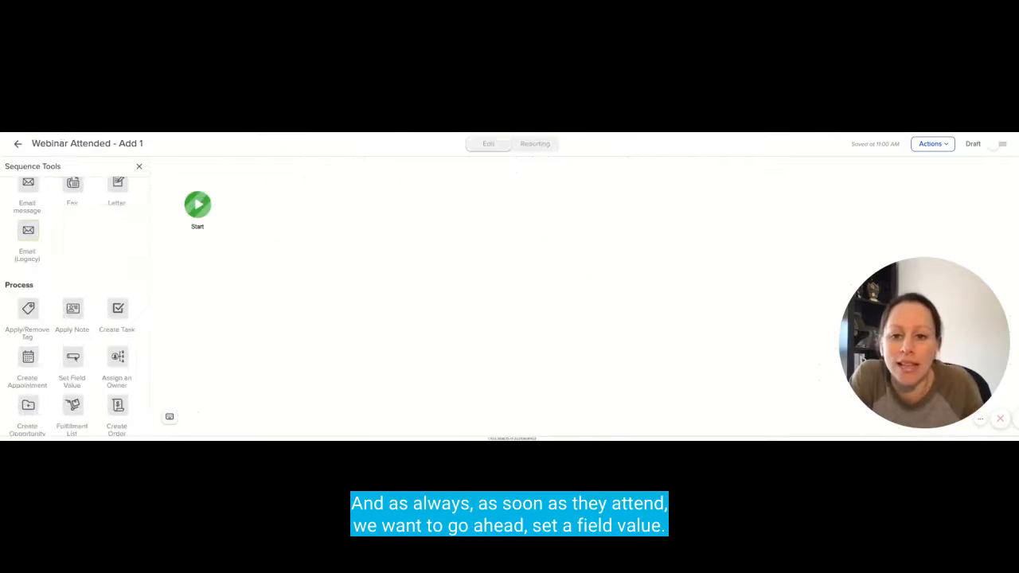
drag(73, 356, 277, 204)
click(273, 206)
click(317, 219)
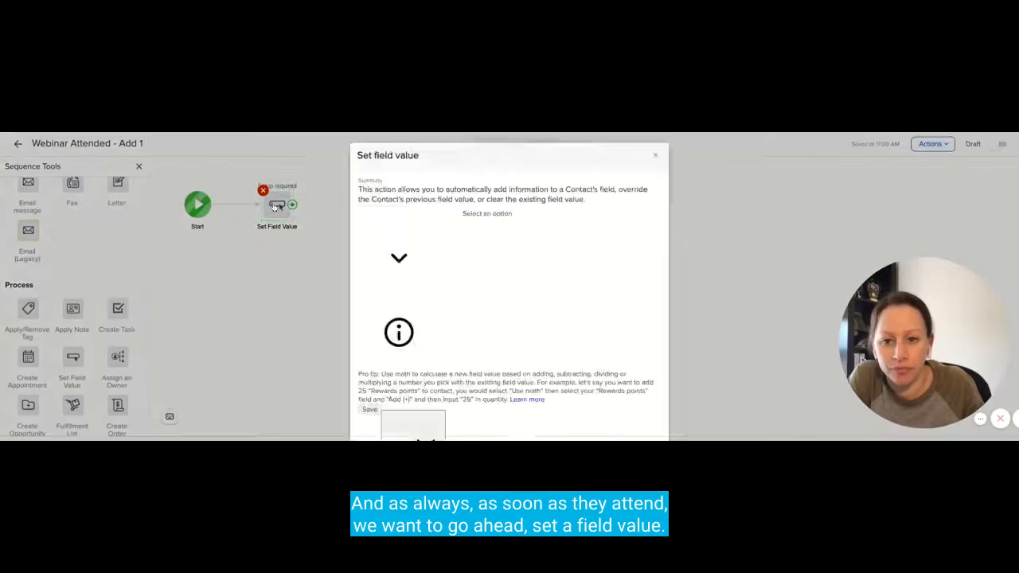
click(429, 292)
scroll(427, 318, down, 1)
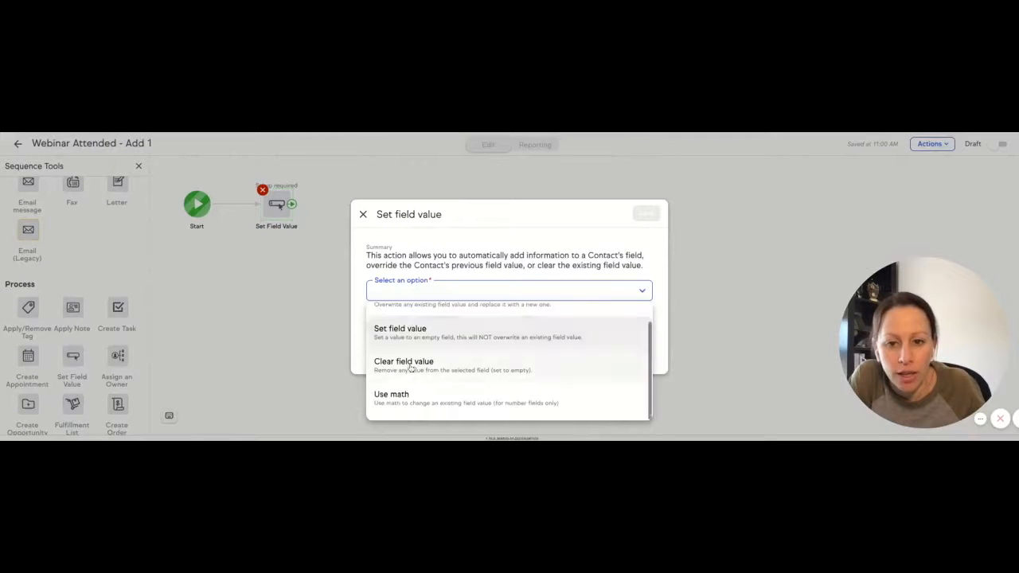
click(422, 399)
Configure the math to add a quantity of 1 to the Total Webinar Attended field and save it
click(411, 315)
scroll(418, 375, down, 1)
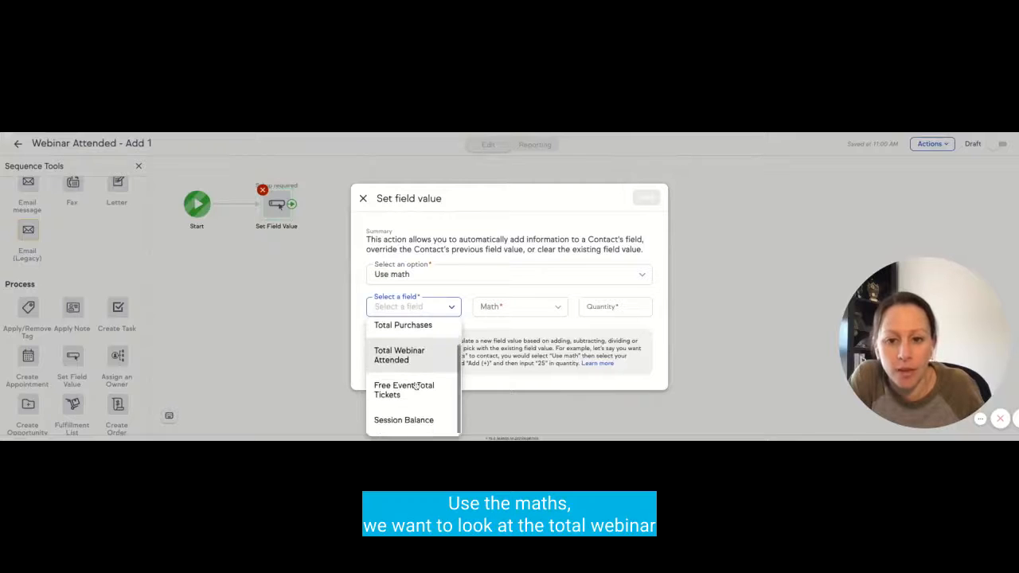
click(392, 354)
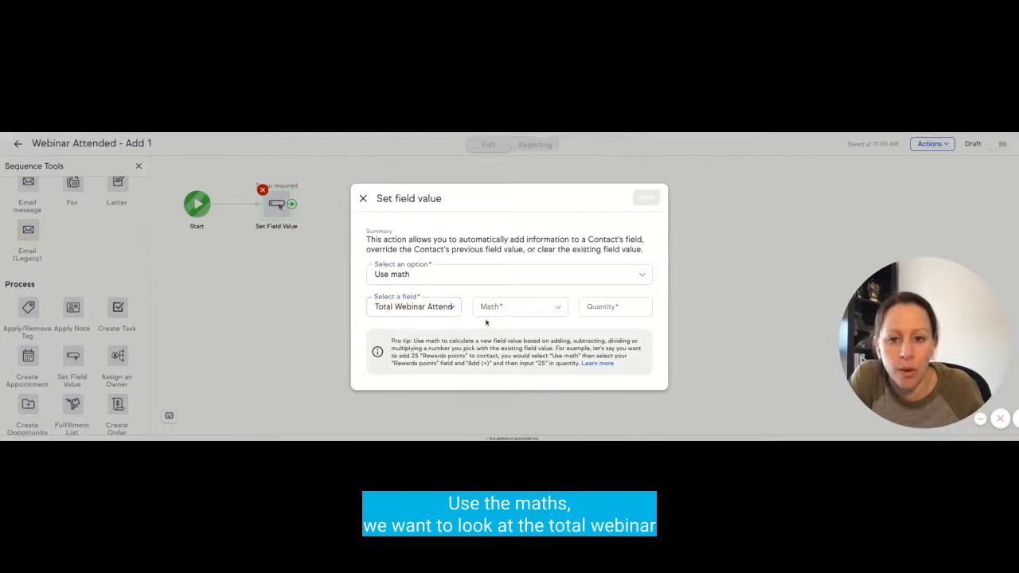
click(492, 308)
click(491, 335)
click(624, 306)
text(1)
click(647, 200)
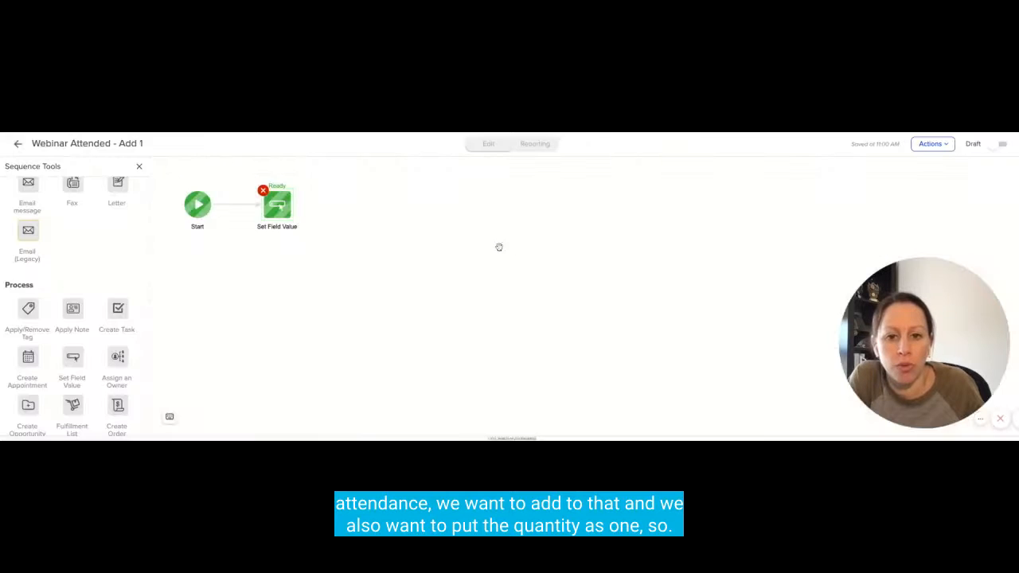
Rename the Set Field Value element to Total Webinar Attended + 1 and mark the sequence as Ready
click(286, 228)
text(Web)
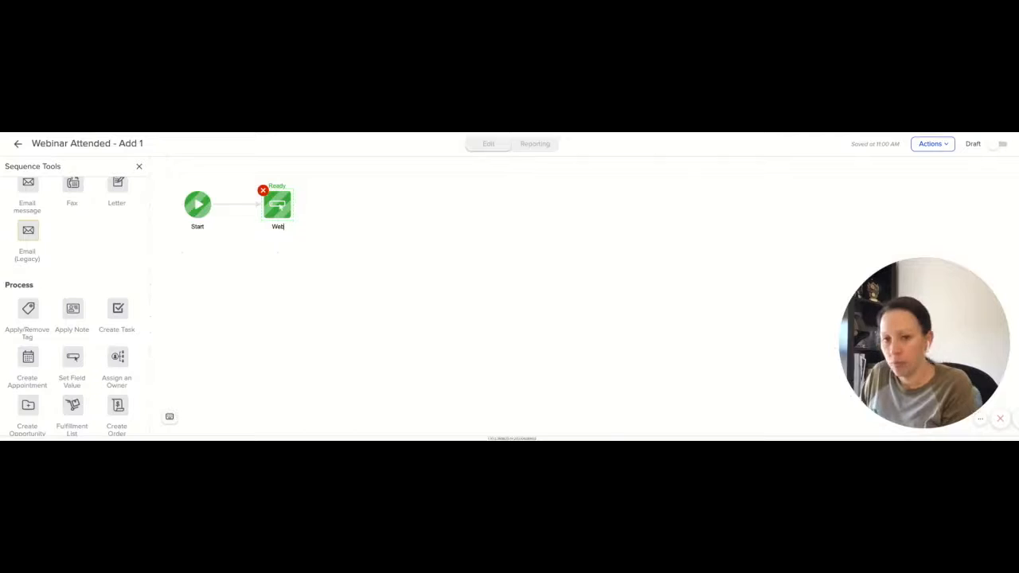
text(inar)
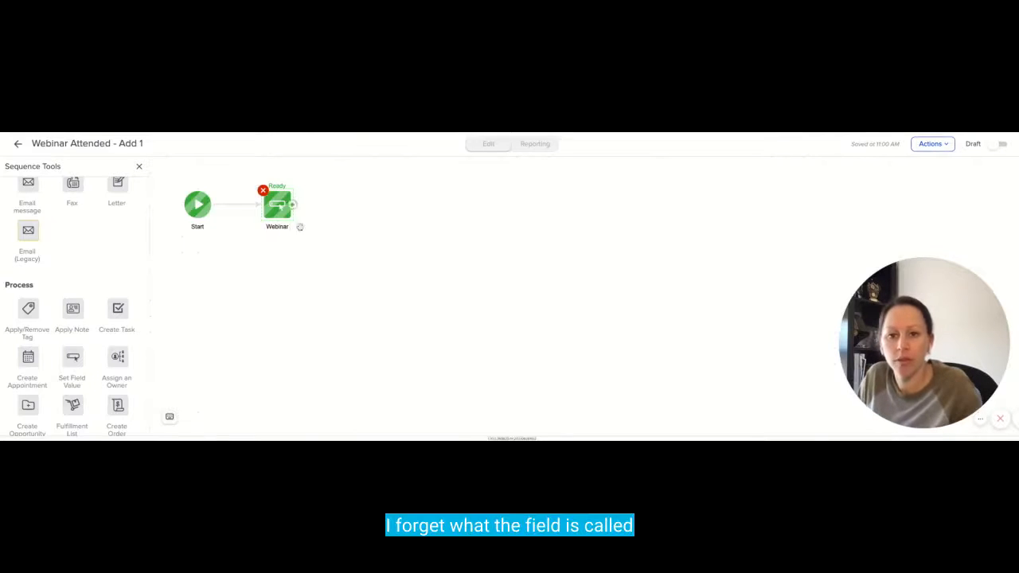
click(285, 209)
click(296, 220)
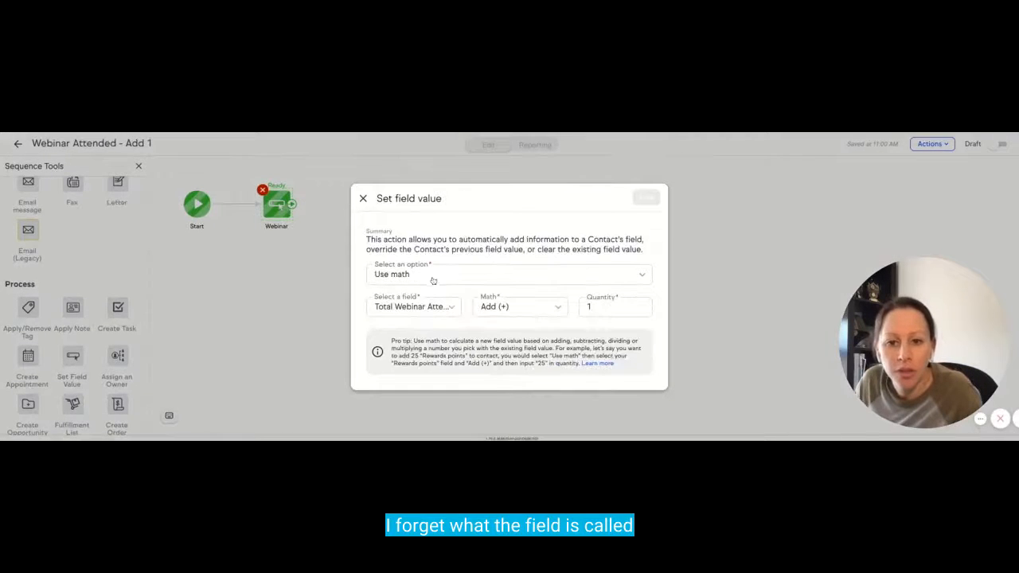
click(363, 198)
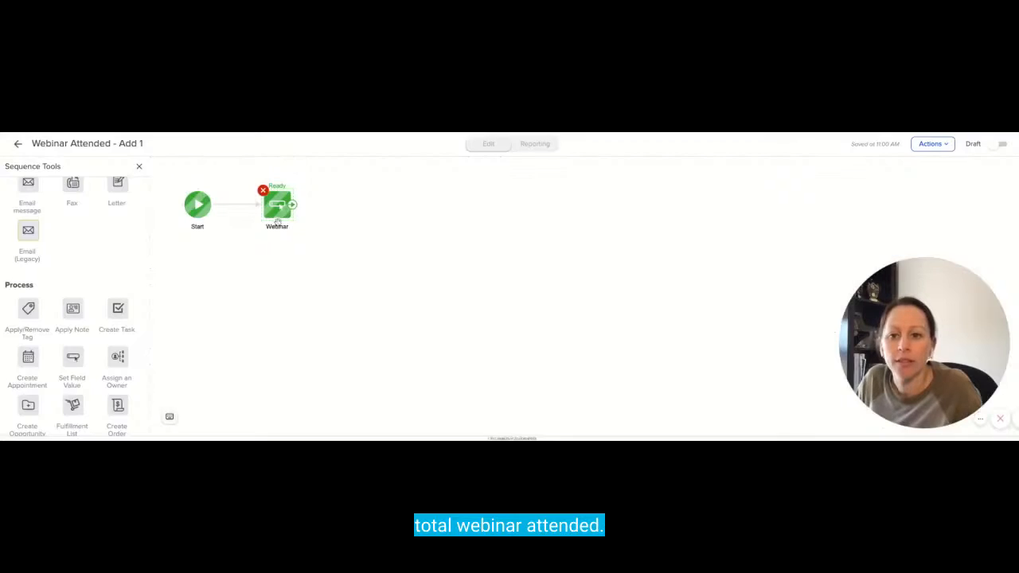
text(Total)
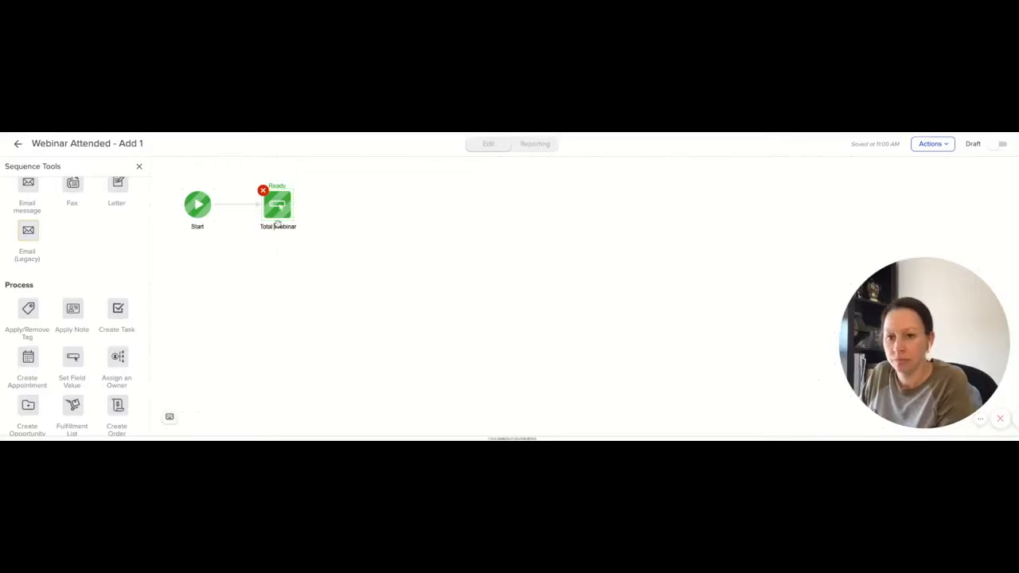
key(Return)
text(Attended + 1)
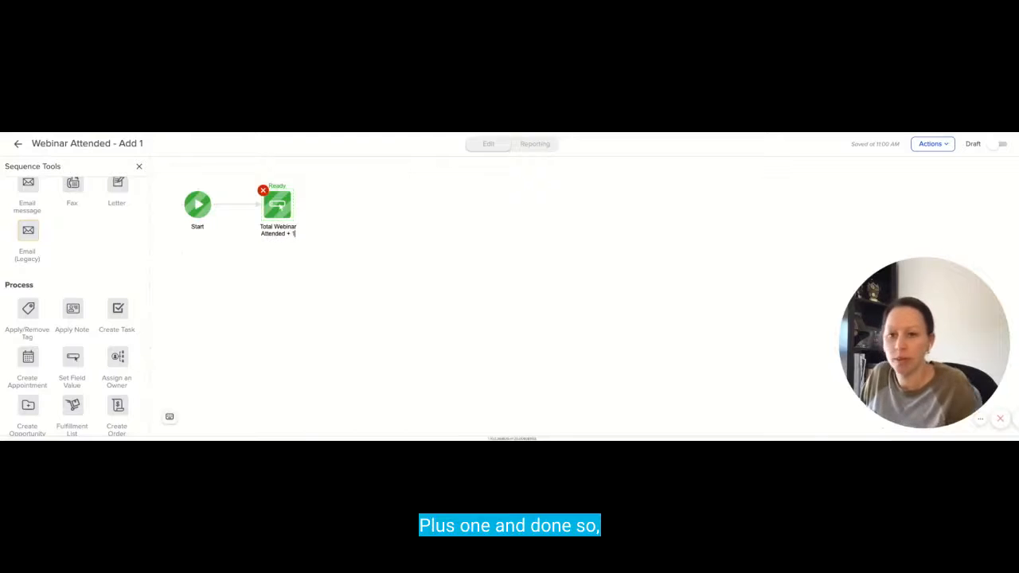
click(427, 246)
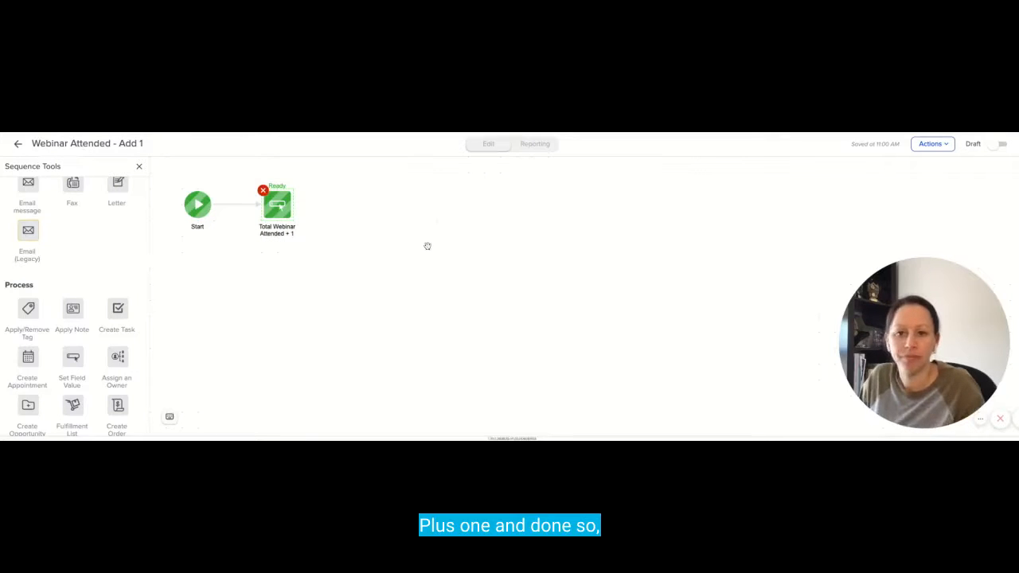
click(998, 146)
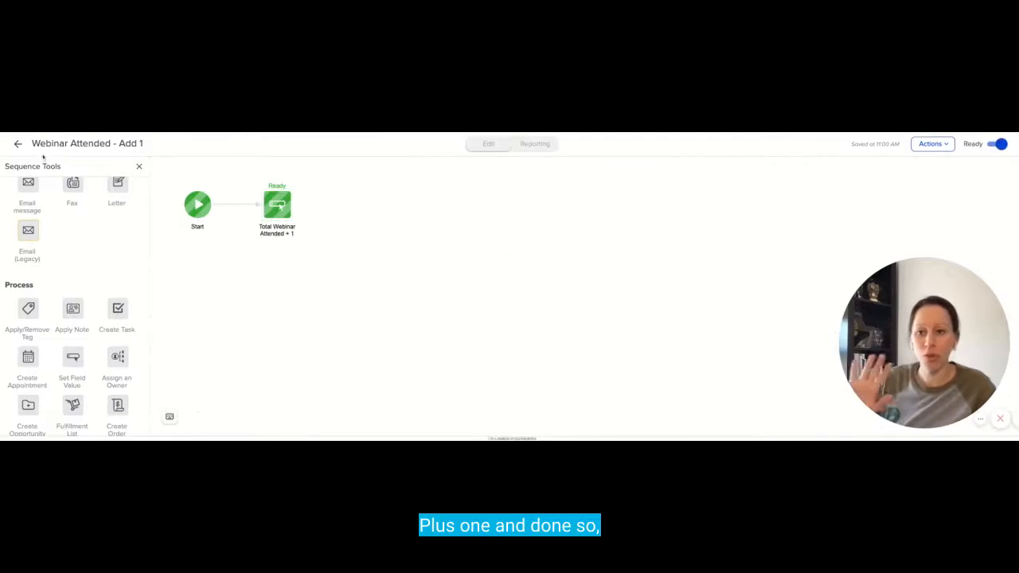
click(19, 144)
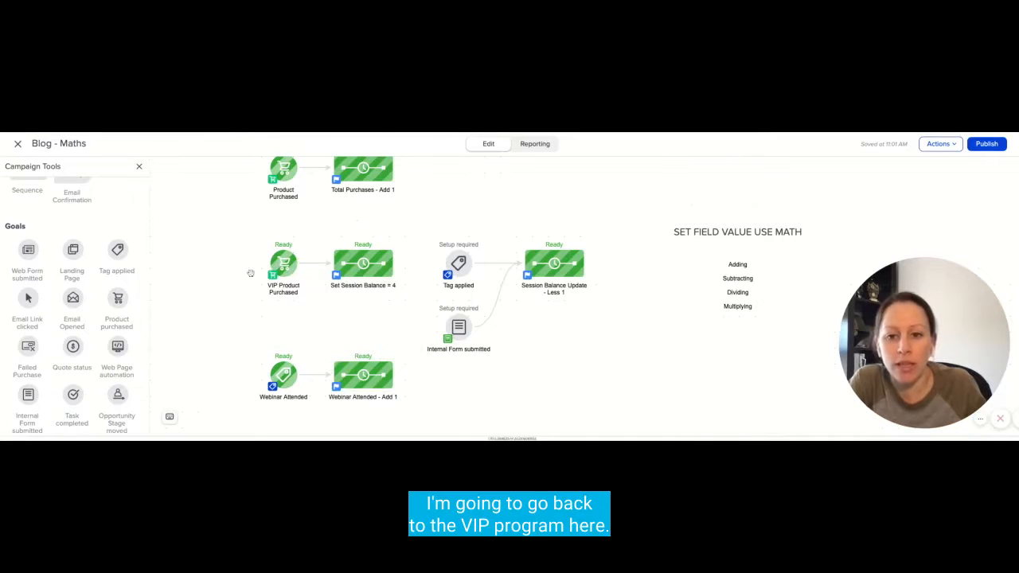
In the Set Session Balance = 4 sequence, add an Apply Note element after the field-value element and name it Set Session Balance = 4
right_click(371, 271)
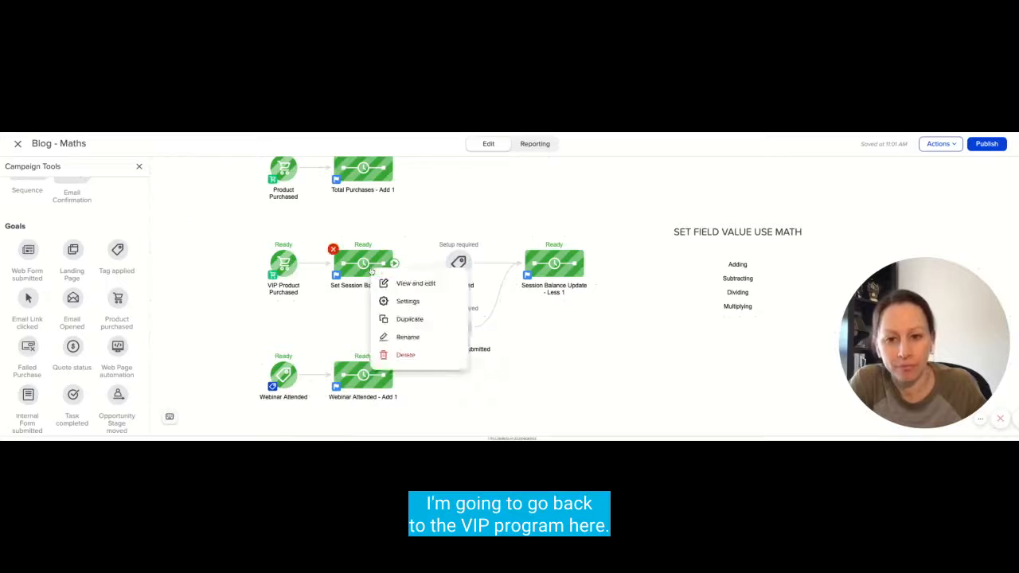
click(371, 270)
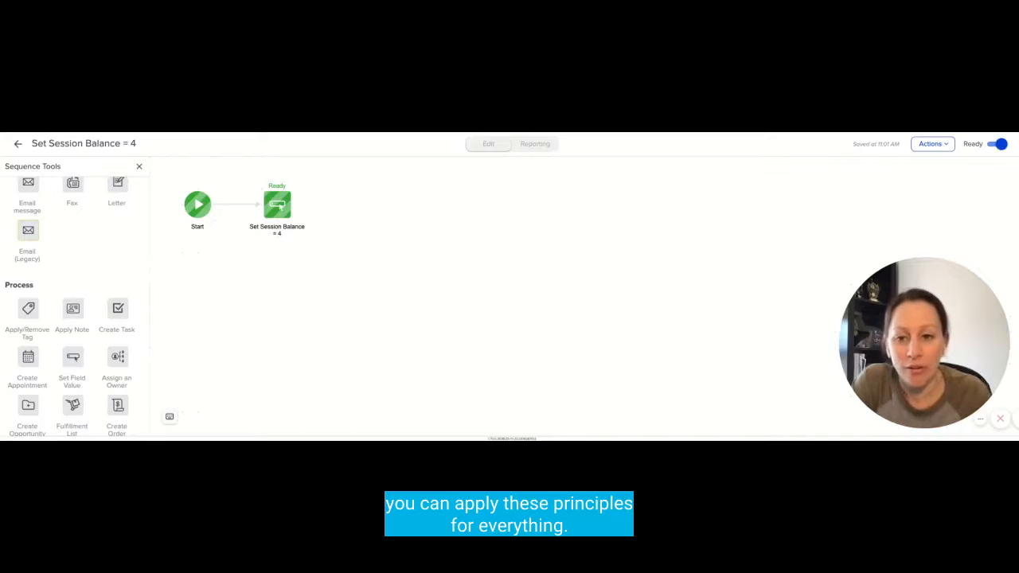
scroll(92, 315, down, 3)
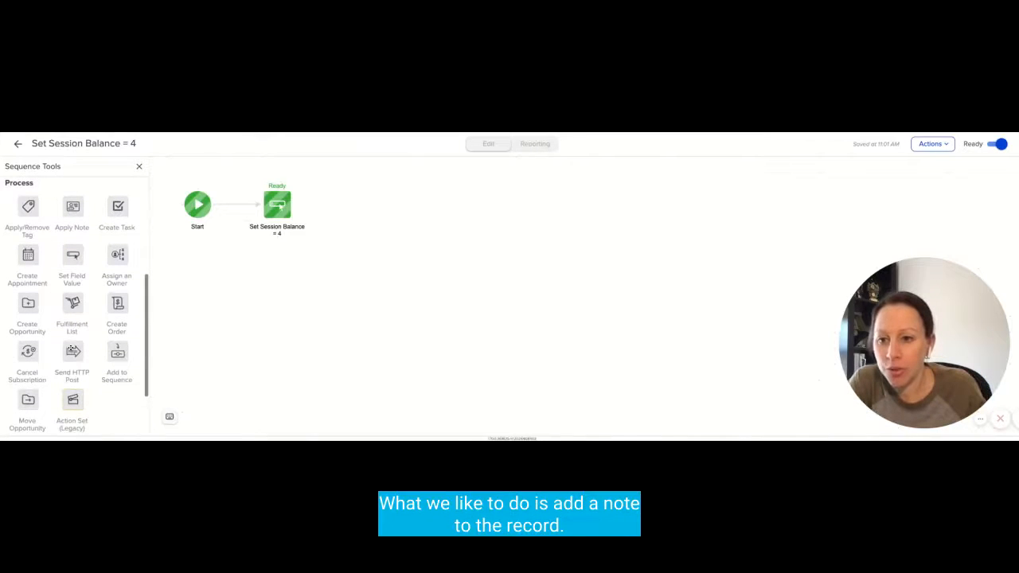
drag(72, 207, 358, 207)
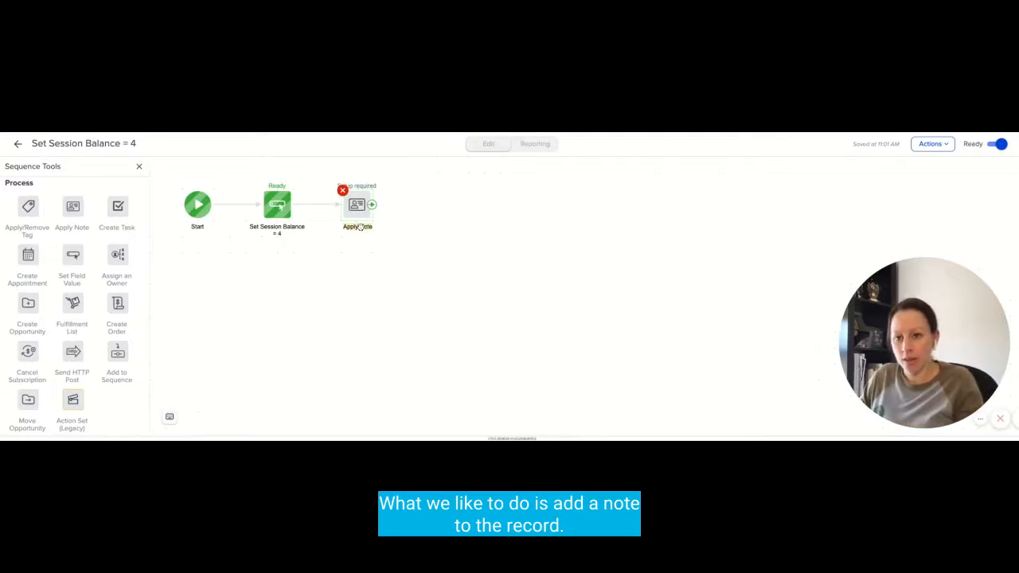
text(Set Sessio)
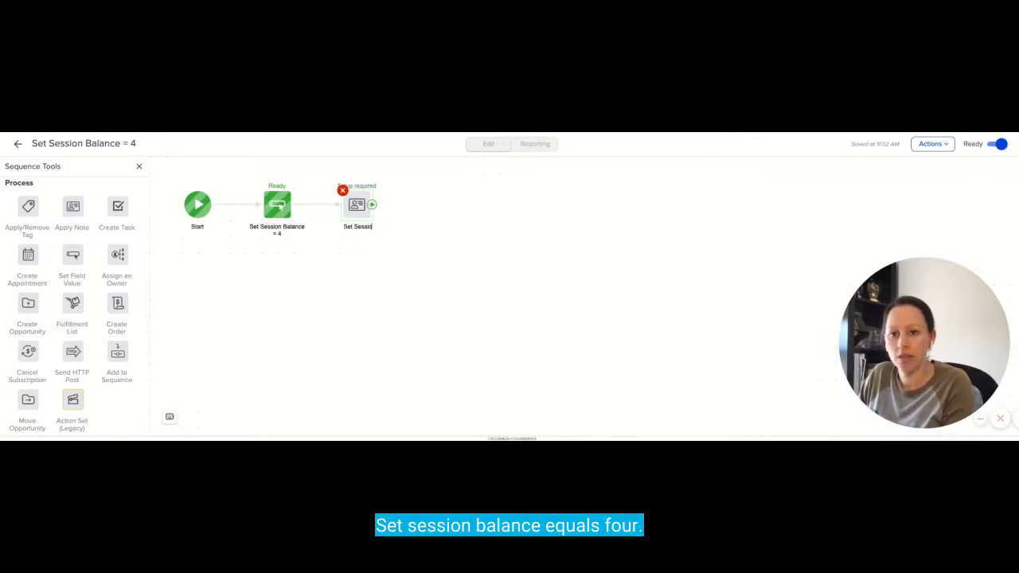
text(n Balance = 4)
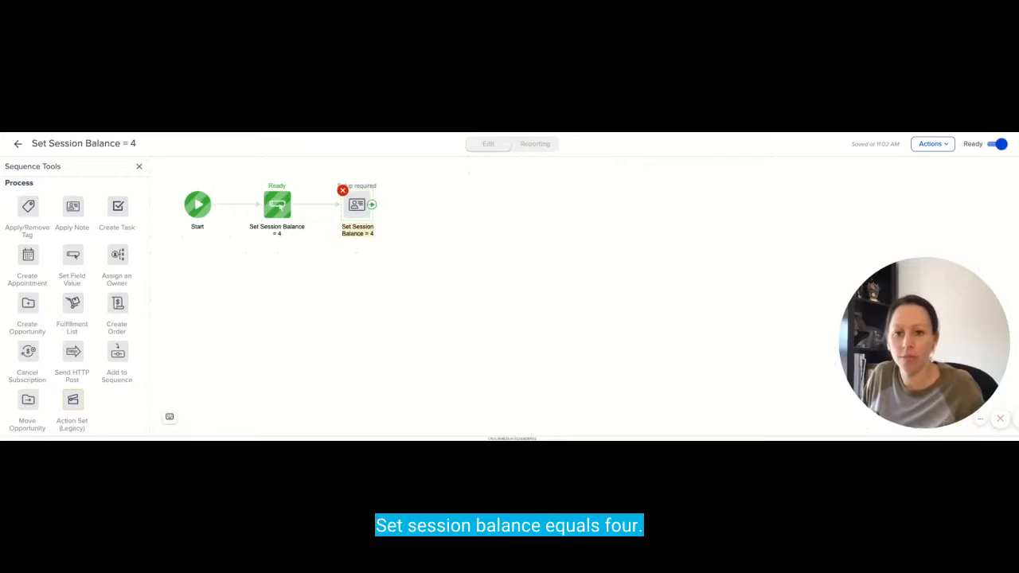
click(417, 221)
Set the note's action type to UPDATE and insert the contact First Name and Last Name merge fields in its description
click(361, 209)
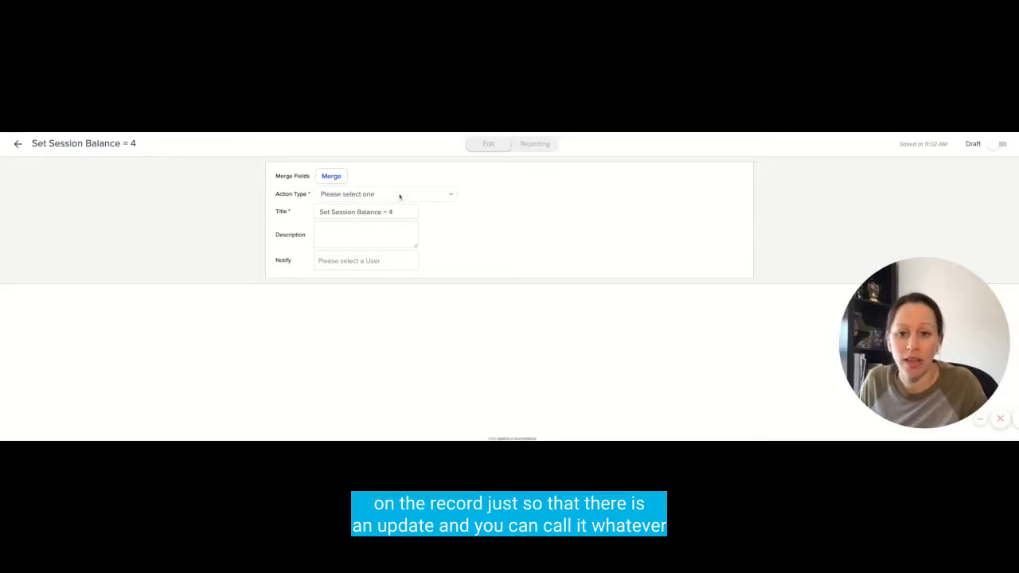
click(326, 201)
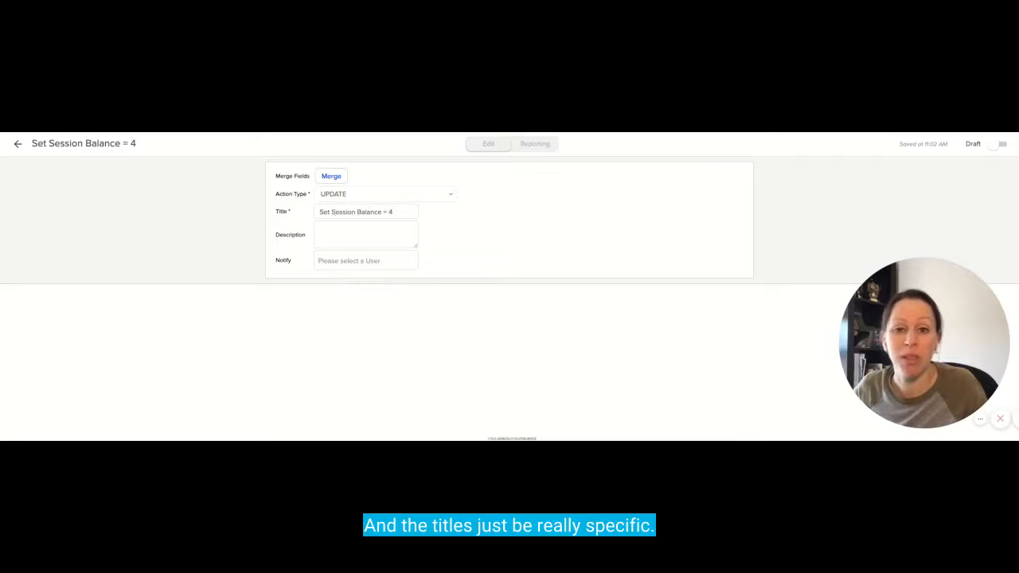
click(365, 228)
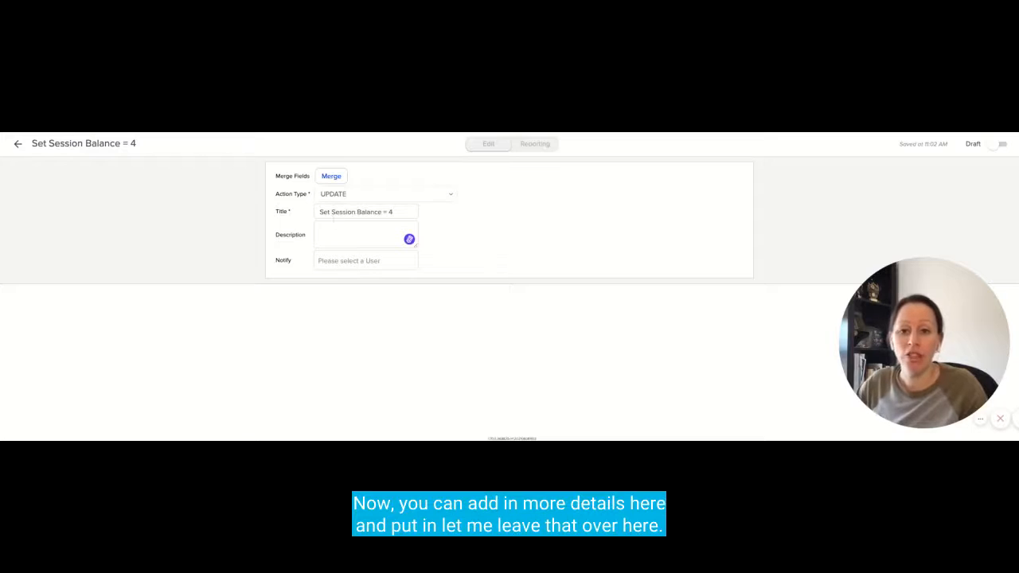
click(333, 176)
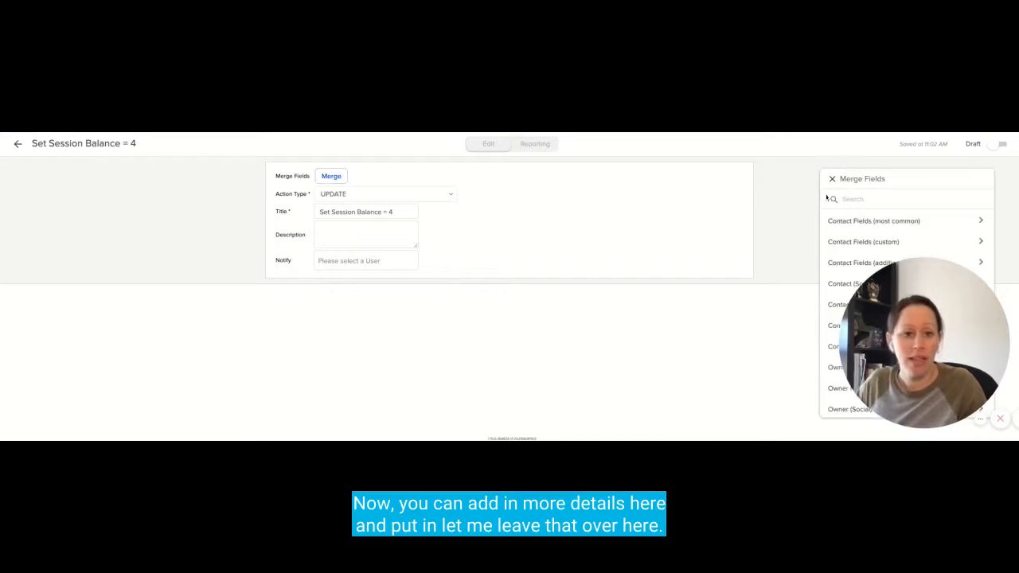
drag(876, 176, 645, 173)
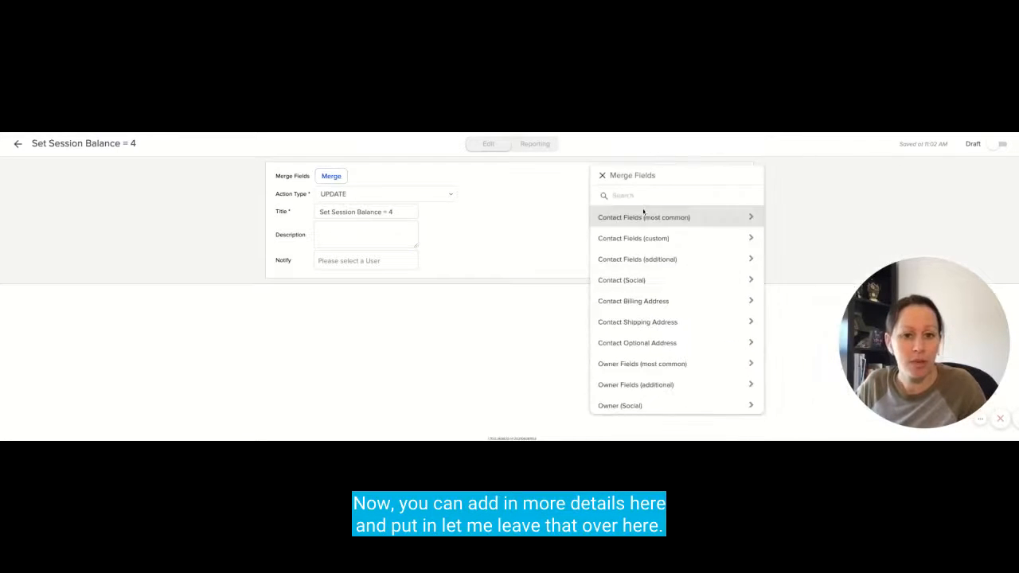
click(639, 218)
click(614, 217)
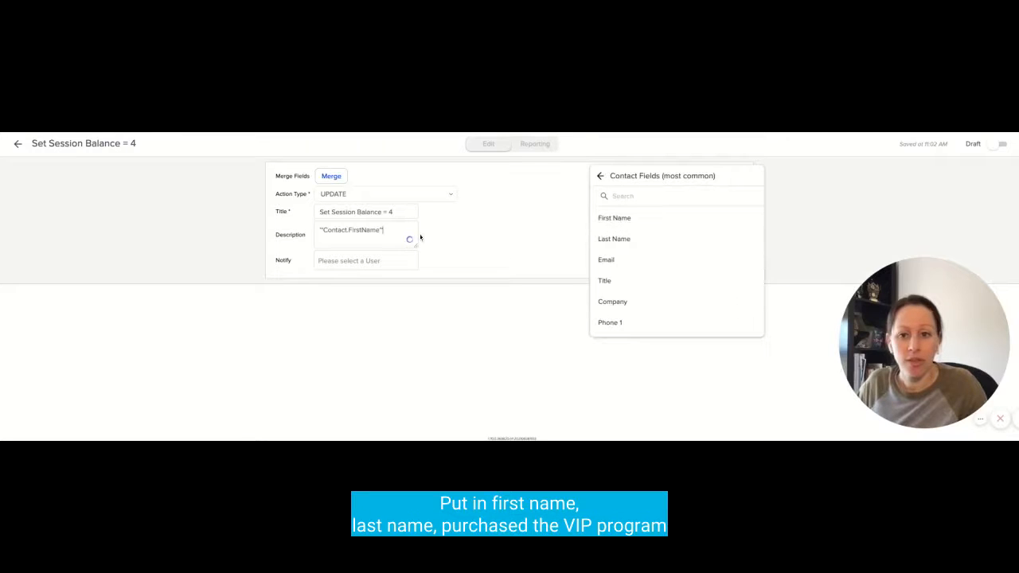
click(626, 238)
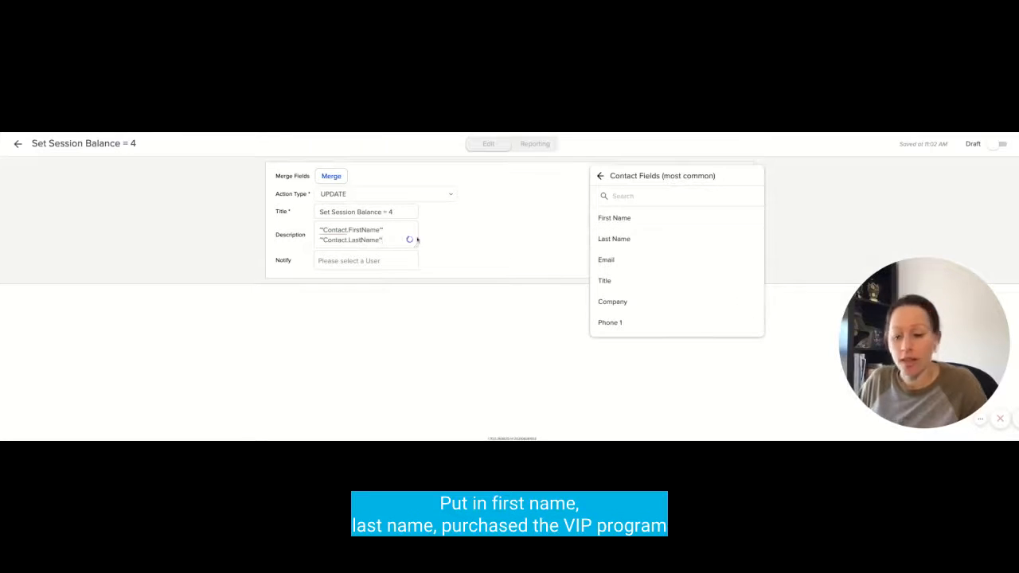
Complete the description with "purchased the VIP program, and has been included with 4 sessions throughout the year." and mark the note as Ready
text(purchased the VIP)
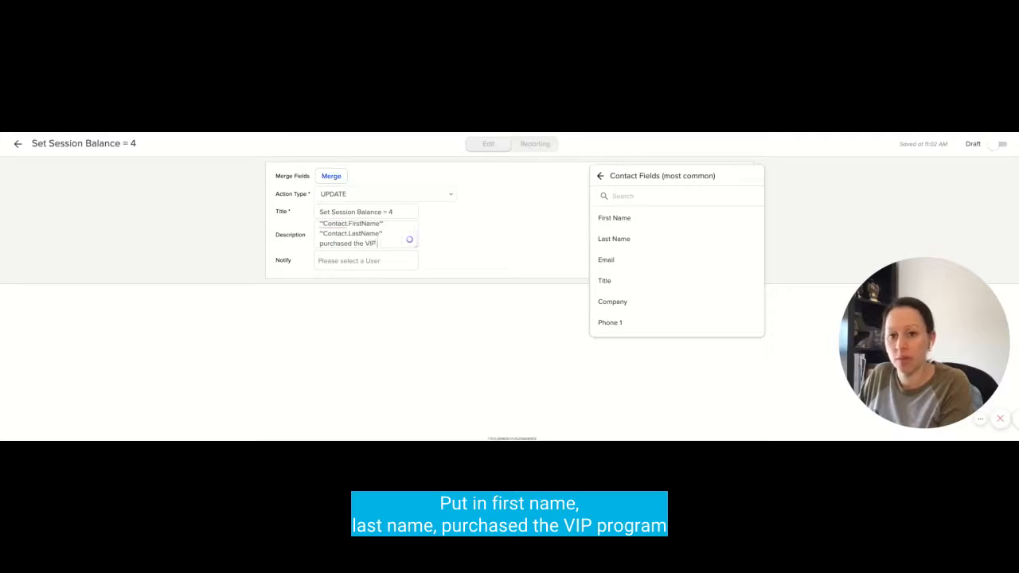
text( program and h)
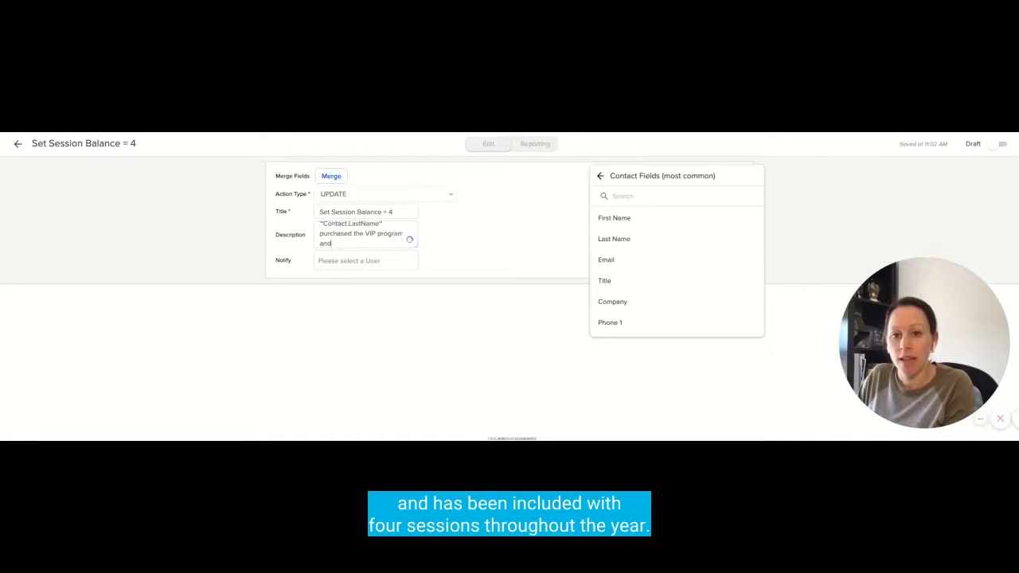
text(as been include)
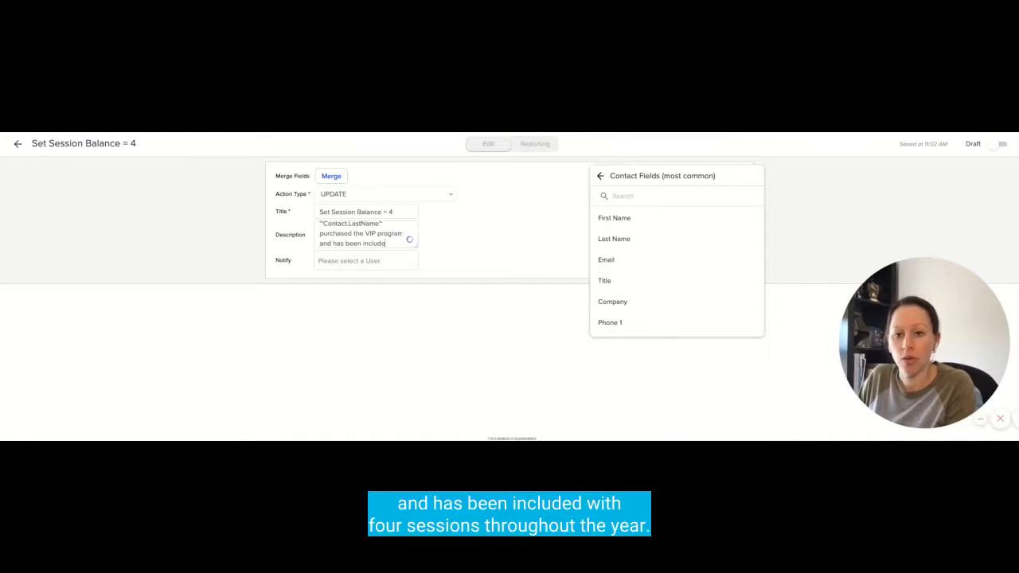
text(d with 4 ses)
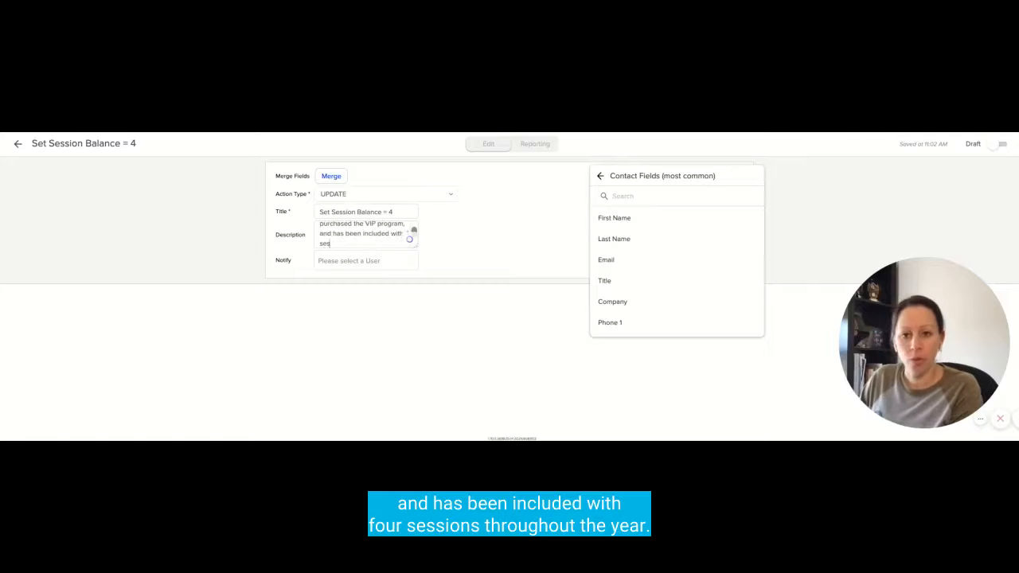
text(sions throughout the ye)
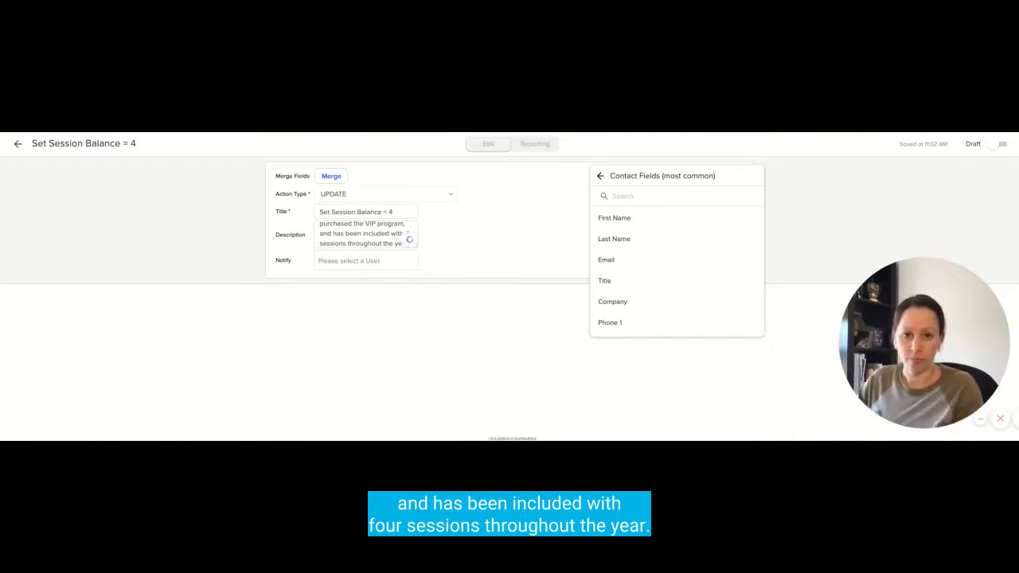
text(ar.)
click(997, 144)
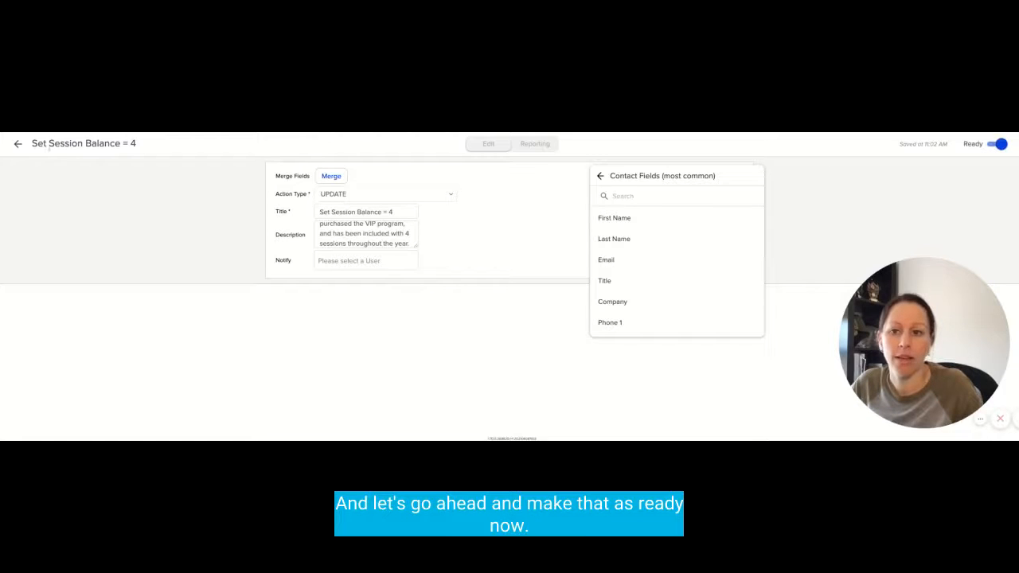
click(18, 145)
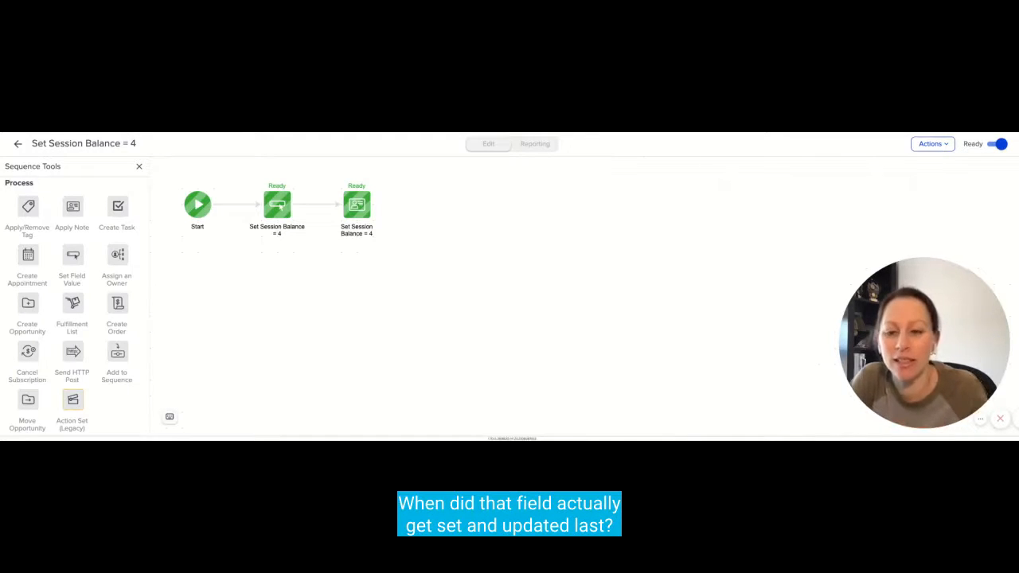
Add a Set Field Value element after the note in the Set Session Balance = 4 sequence and set it to Overwrite field value
scroll(73, 279, up, 1)
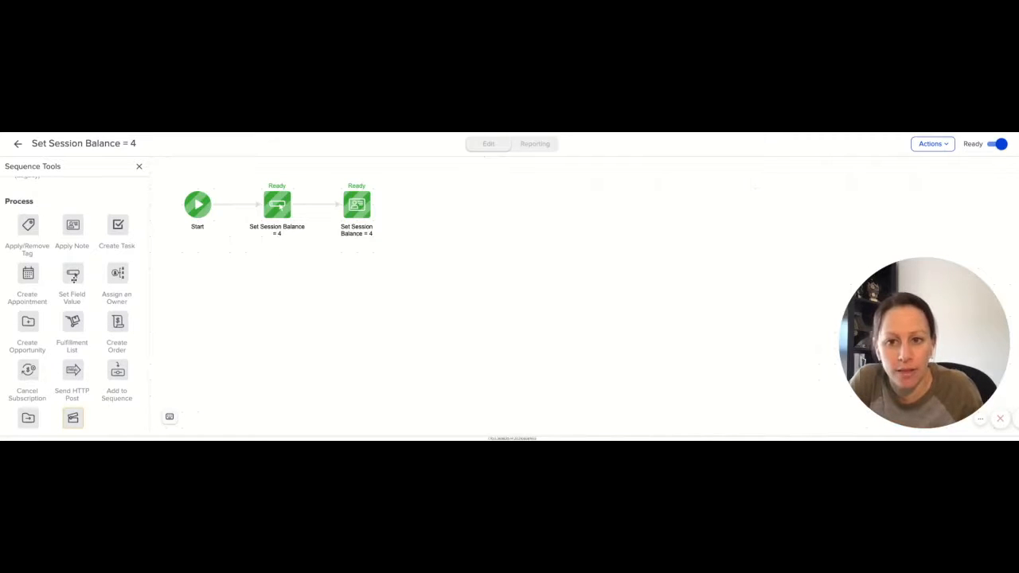
drag(72, 273, 437, 205)
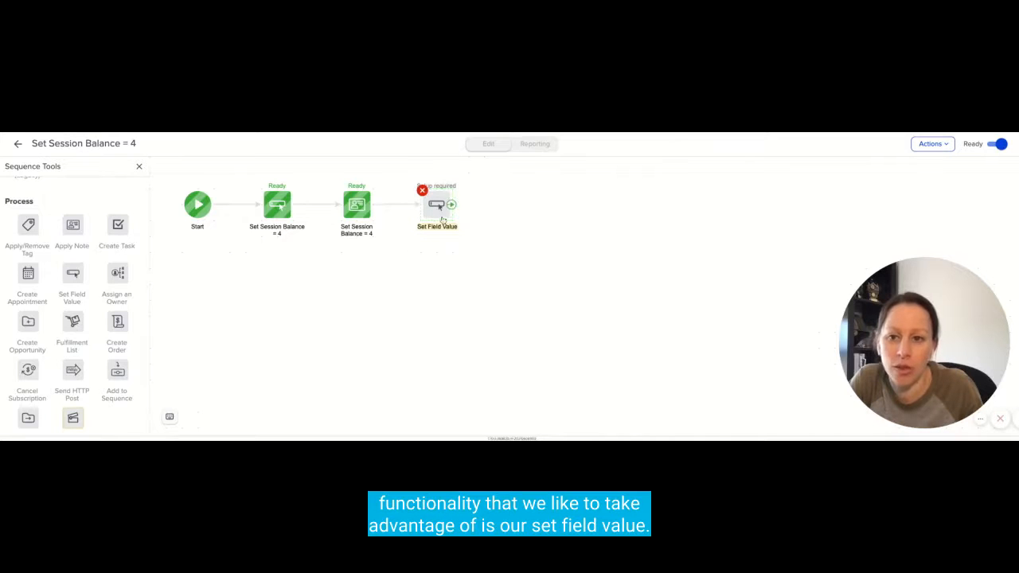
double_click(436, 211)
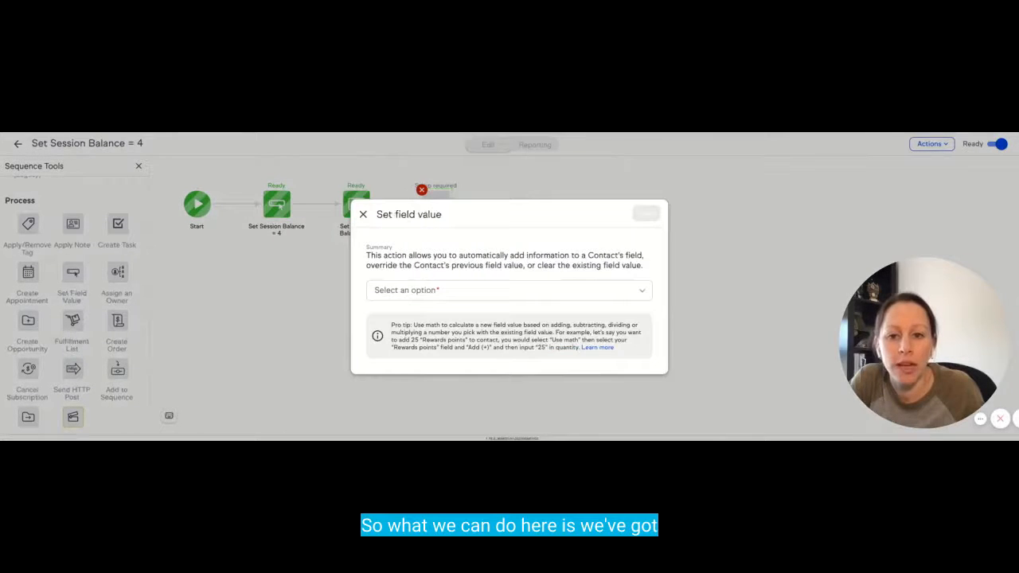
click(422, 291)
scroll(418, 350, down, 1)
scroll(422, 342, up, 1)
click(420, 323)
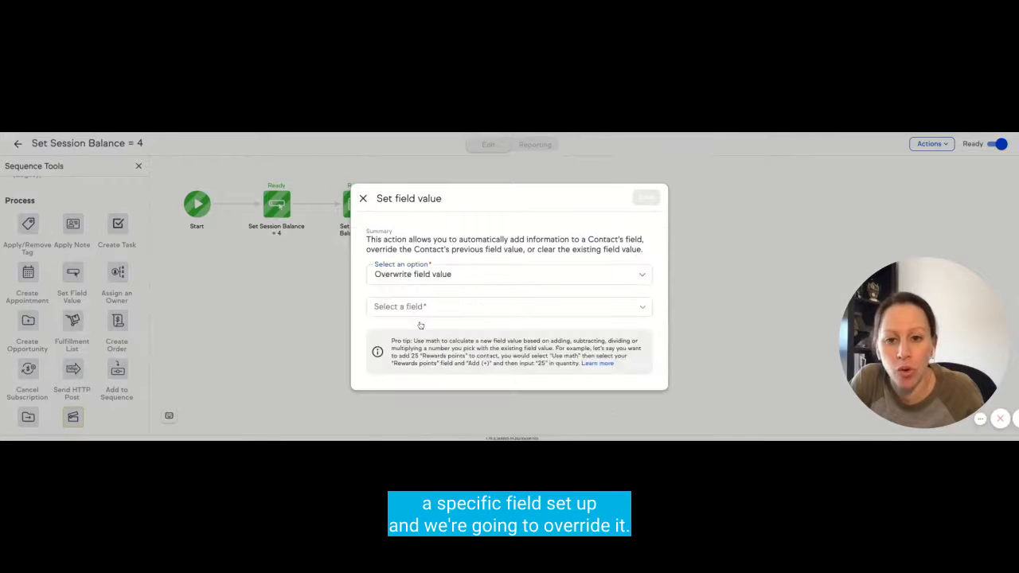
Target the Session Balance Last Updated Date field, use the date when the contact reaches this point in the sequence, and save
click(413, 309)
scroll(430, 355, down, 15)
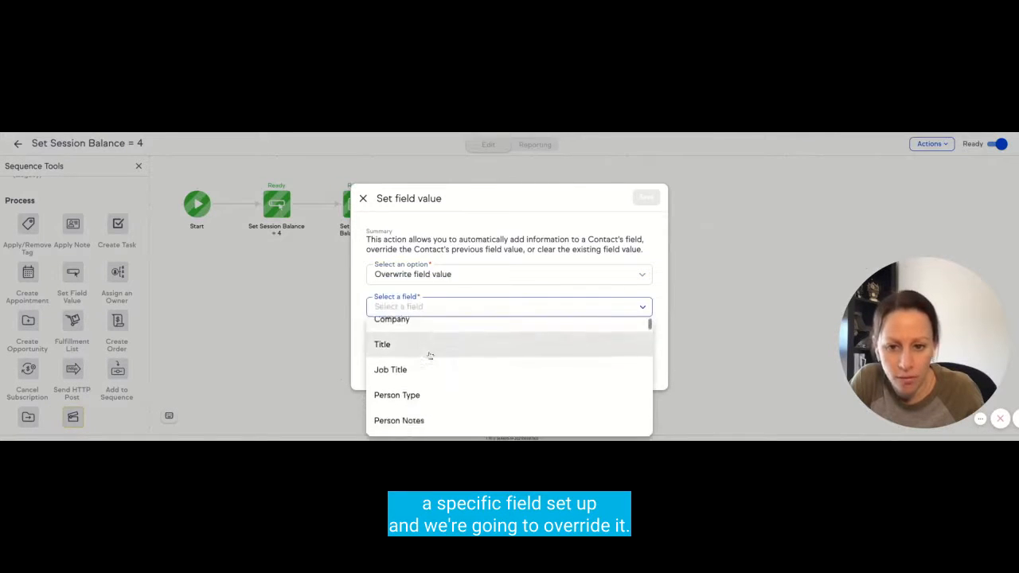
scroll(431, 355, down, 5)
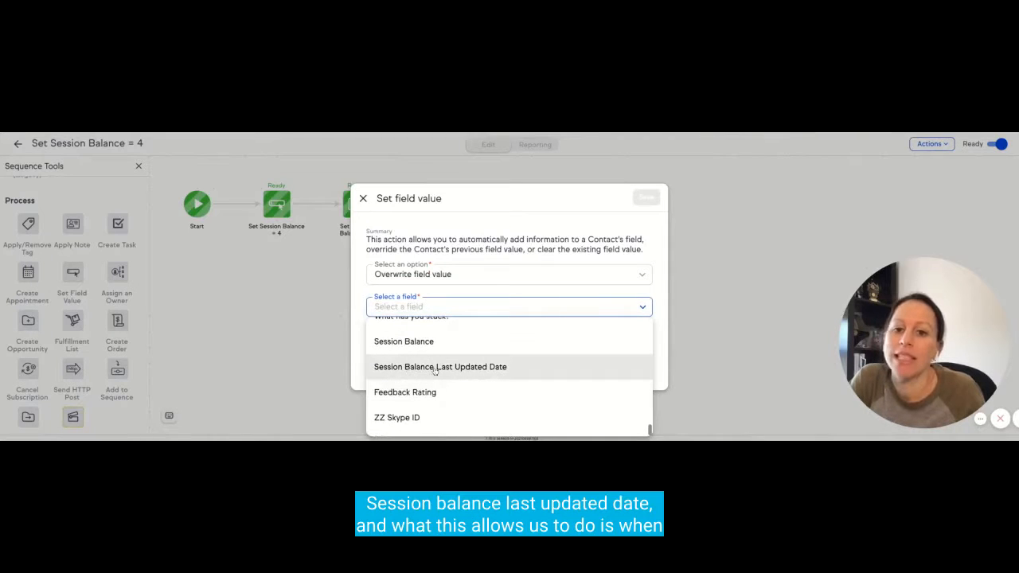
click(435, 368)
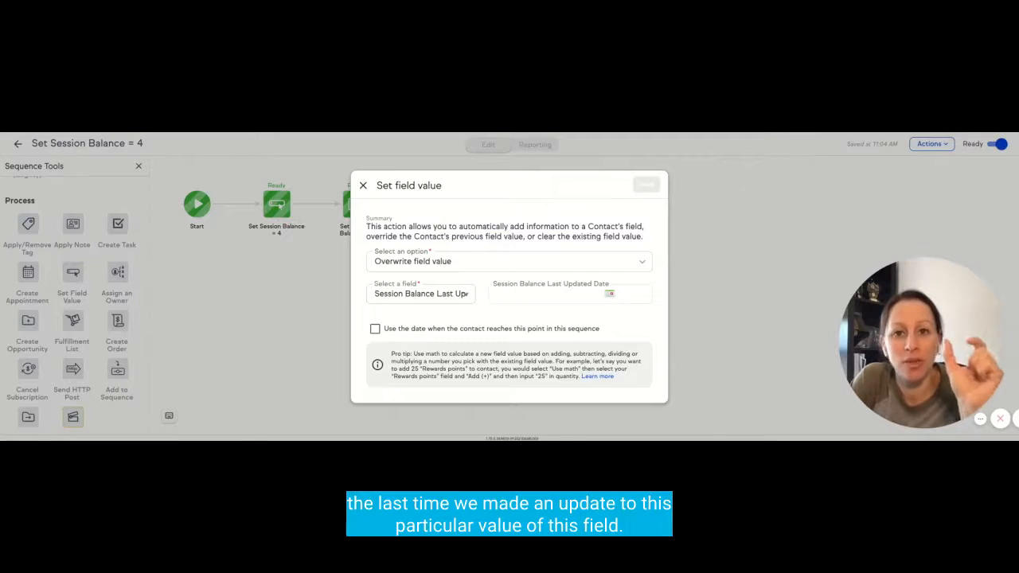
click(376, 328)
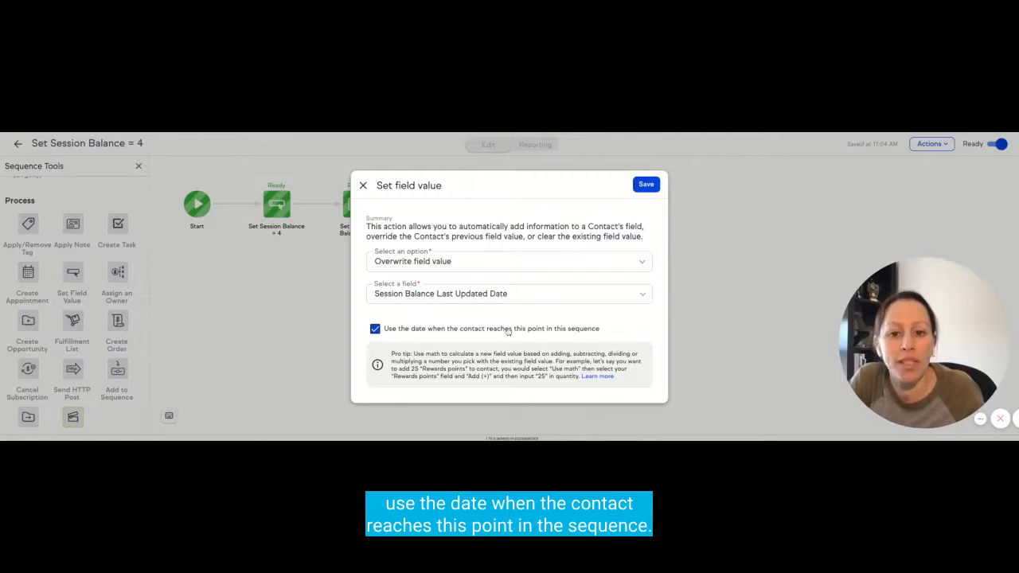
click(652, 189)
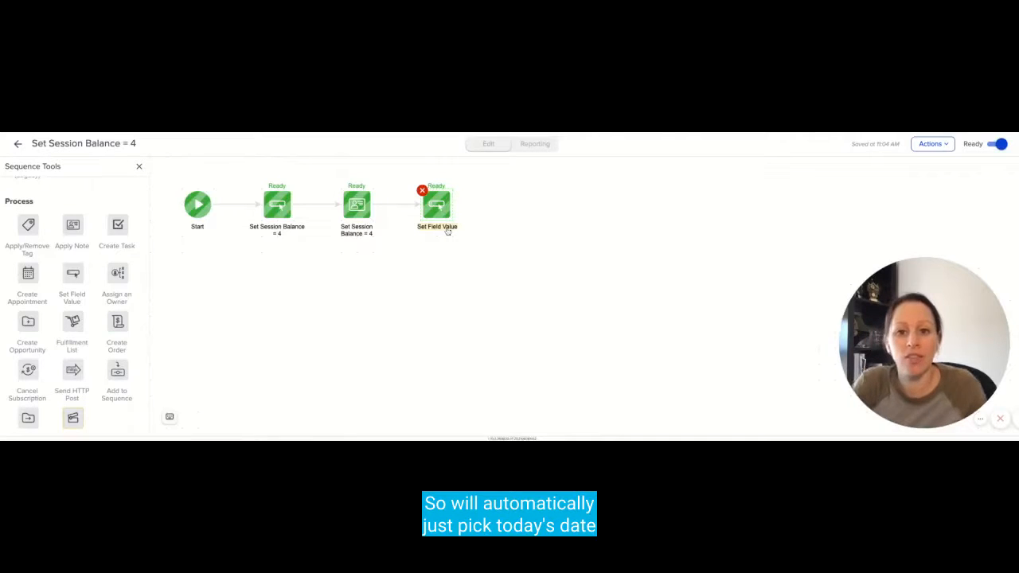
Rename the new field-value element to Set Session Balance Last Updated Date = Today and return to the campaign
text(Set Bala)
key(BackSpace)
key(BackSpace)
key(BackSpace)
key(BackSpace)
text(Session Balance)
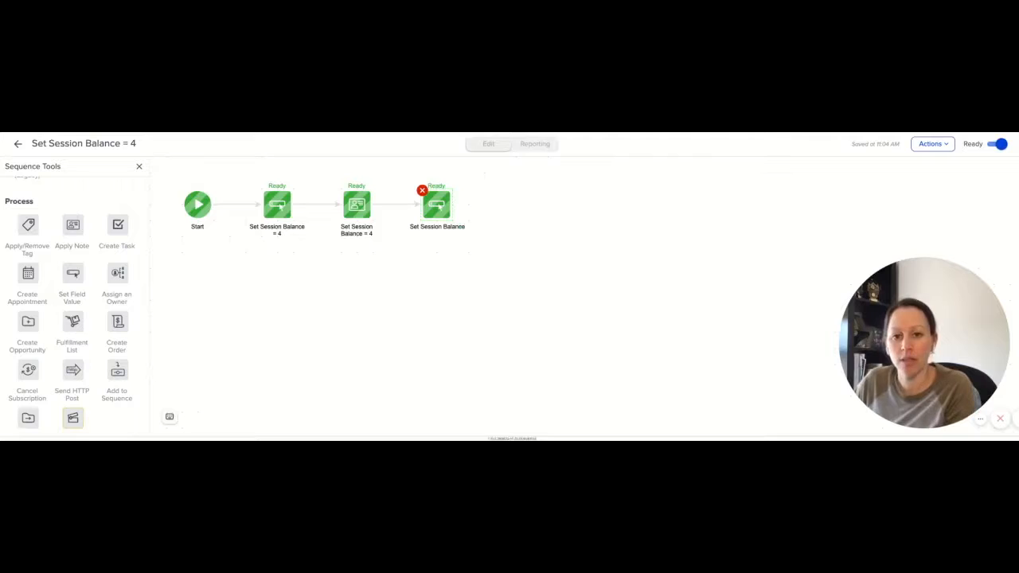
text( La)
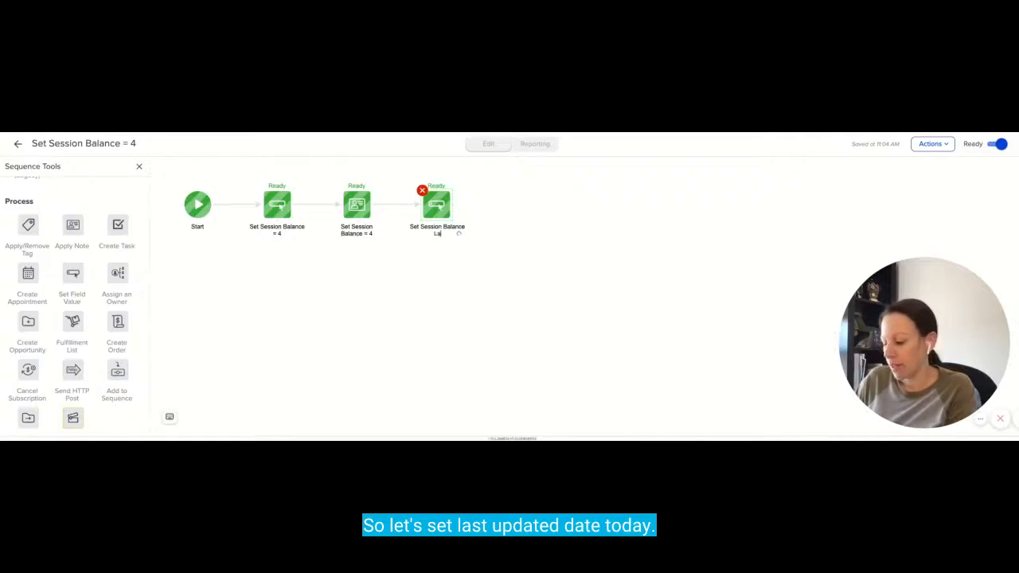
text(st Updated Date Today)
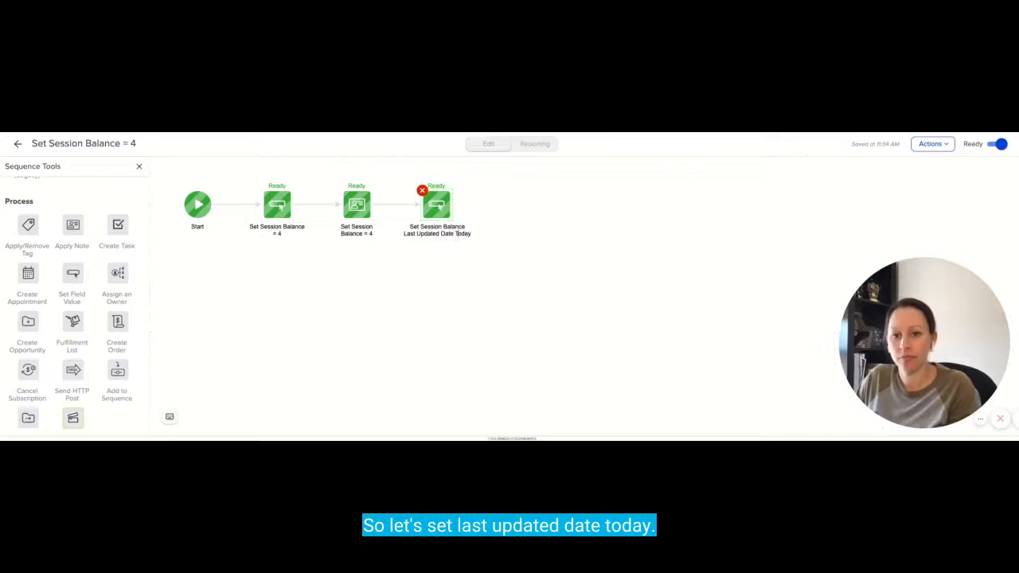
key(Left)
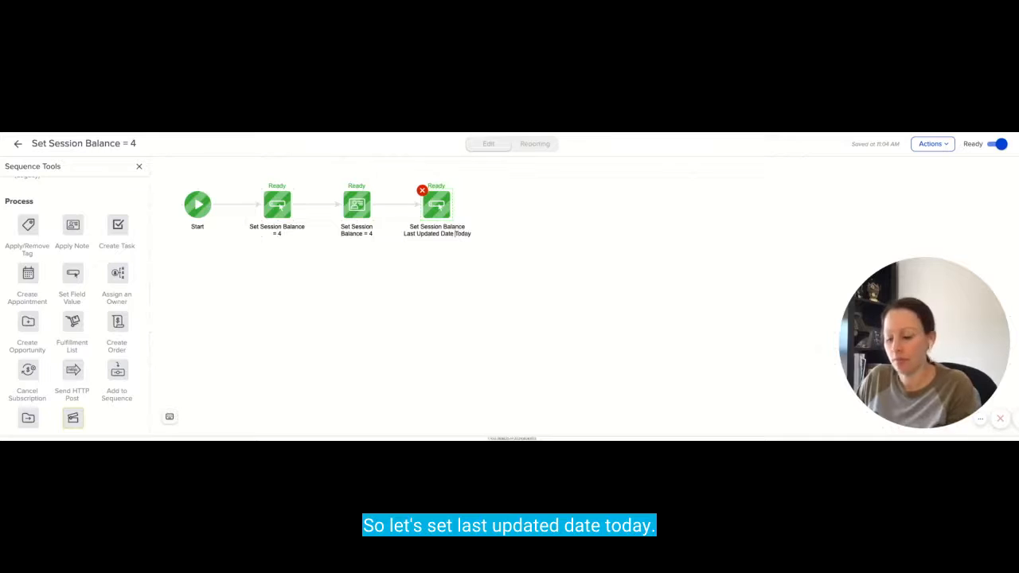
text(=)
click(551, 238)
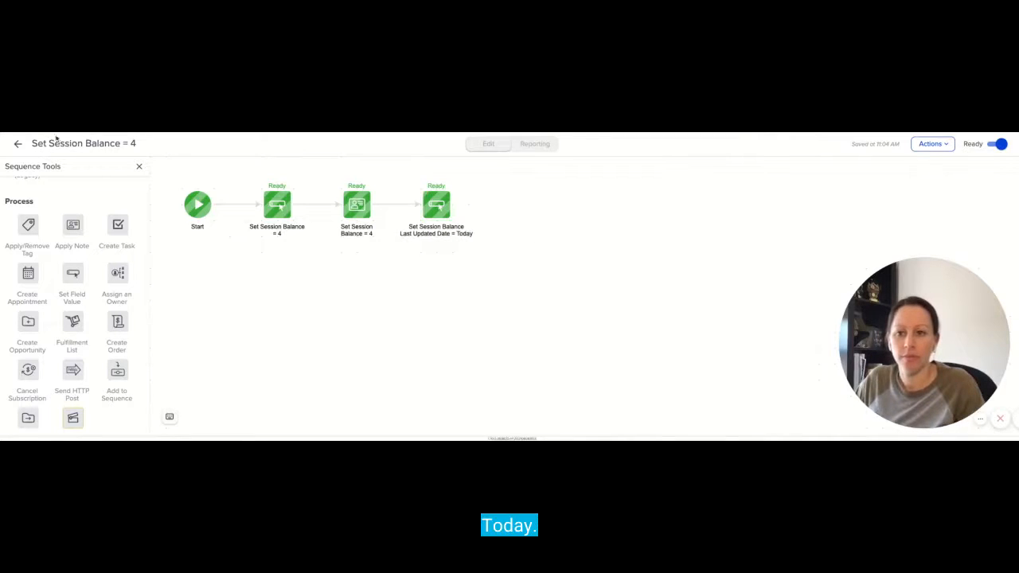
click(18, 143)
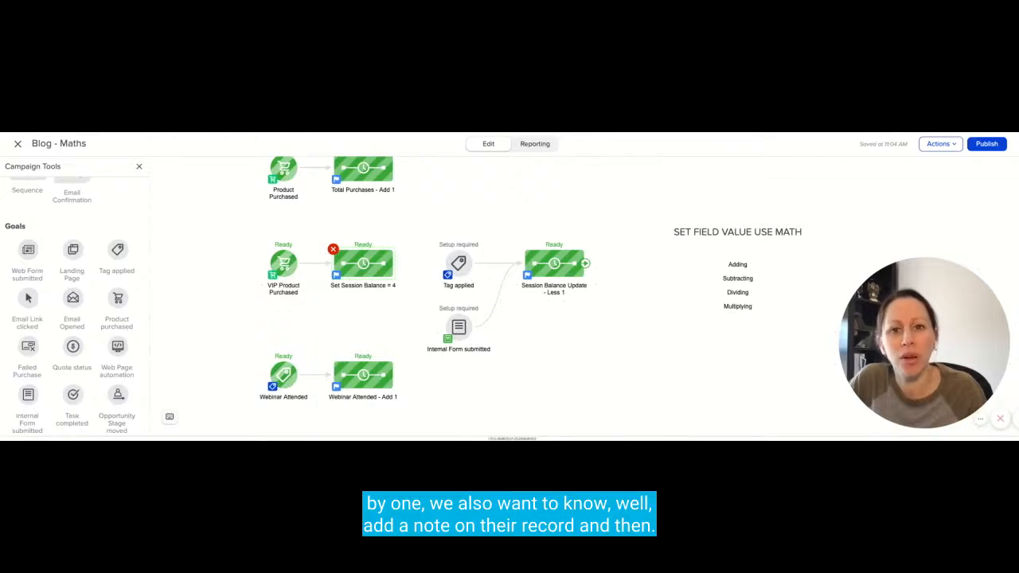
In the Session Balance Update - Less 1 sequence, add an Apply Note element after the field-value element, named Reduce Session Balance By 1
click(552, 265)
click(589, 279)
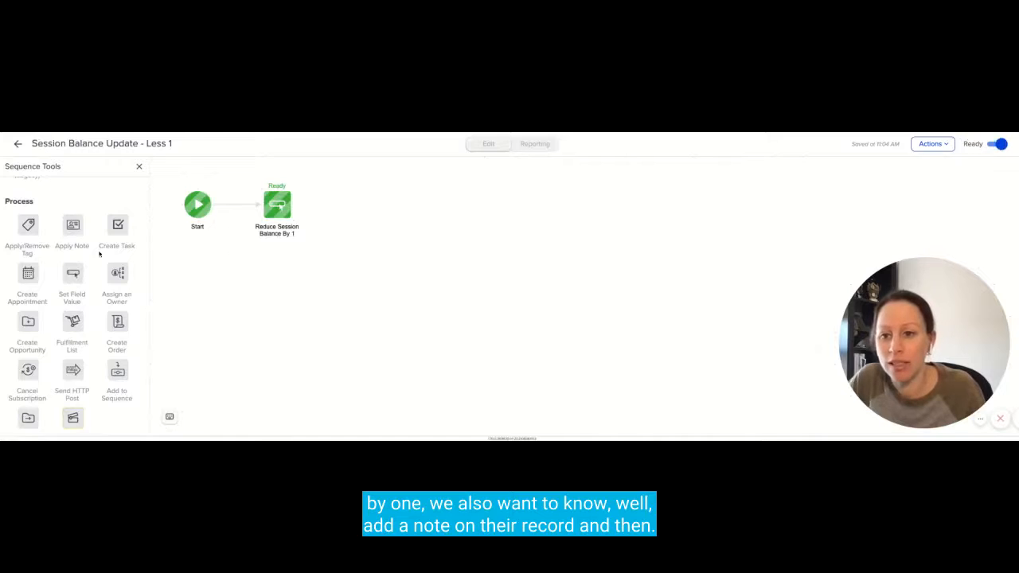
drag(81, 226, 356, 205)
text(Reduce Session Balance By 1)
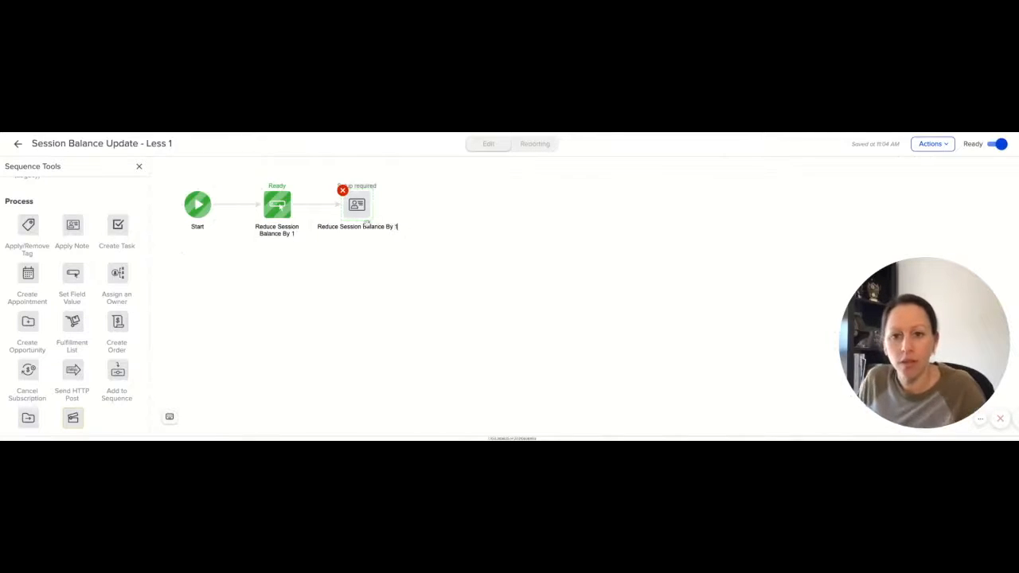
key(Left)
key(Left)
key(Left)
key(Left)
key(Left)
key(Left)
key(Left)
key(Left)
key(Left)
key(Left)
key(Left)
key(Left)
key(BackSpace)
key(Return)
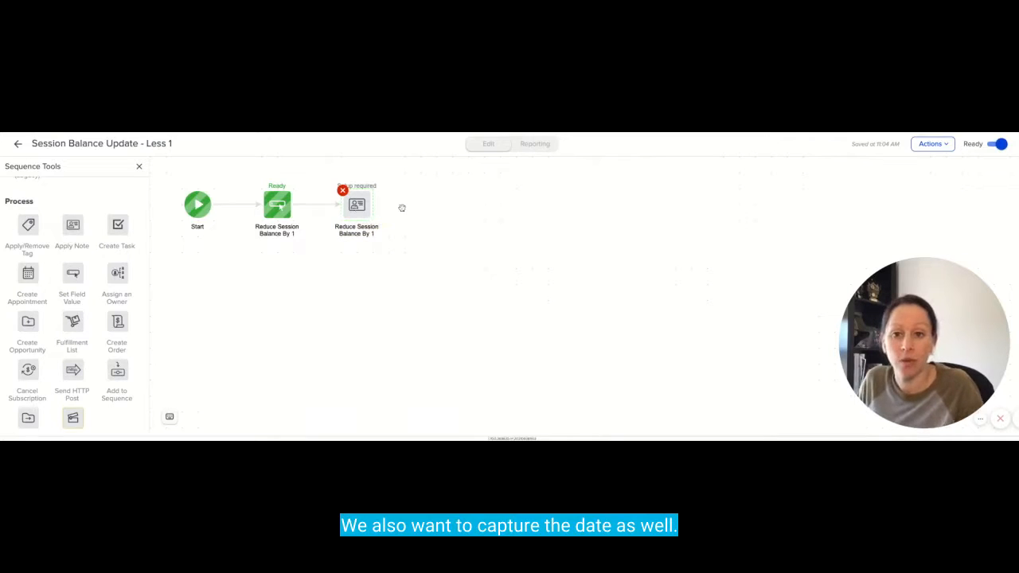
Configure the note with action type UPDATE and title Reduce Session Balance By 1, leave its description empty, and mark it as Ready
click(357, 207)
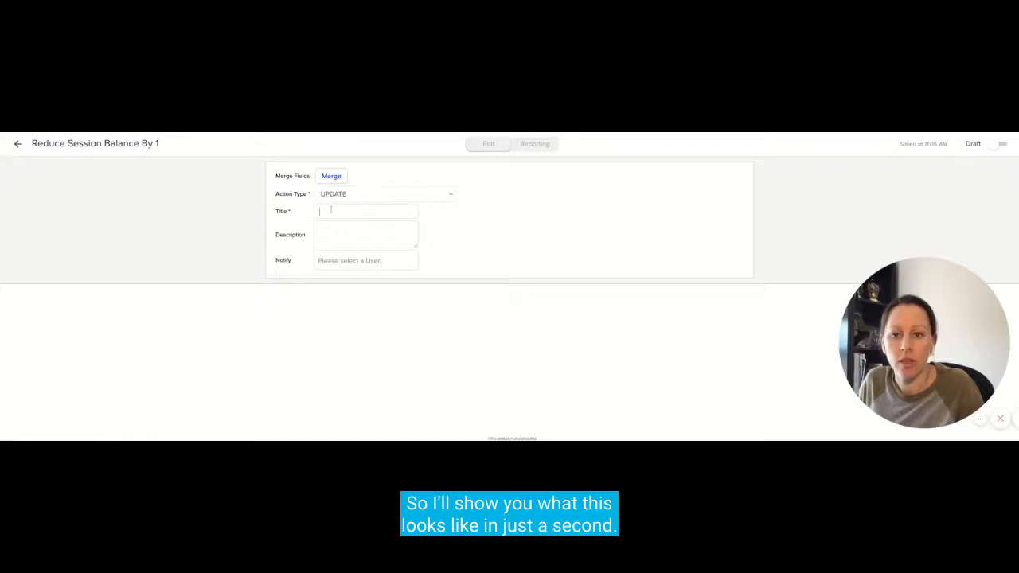
click(376, 235)
click(452, 228)
click(327, 234)
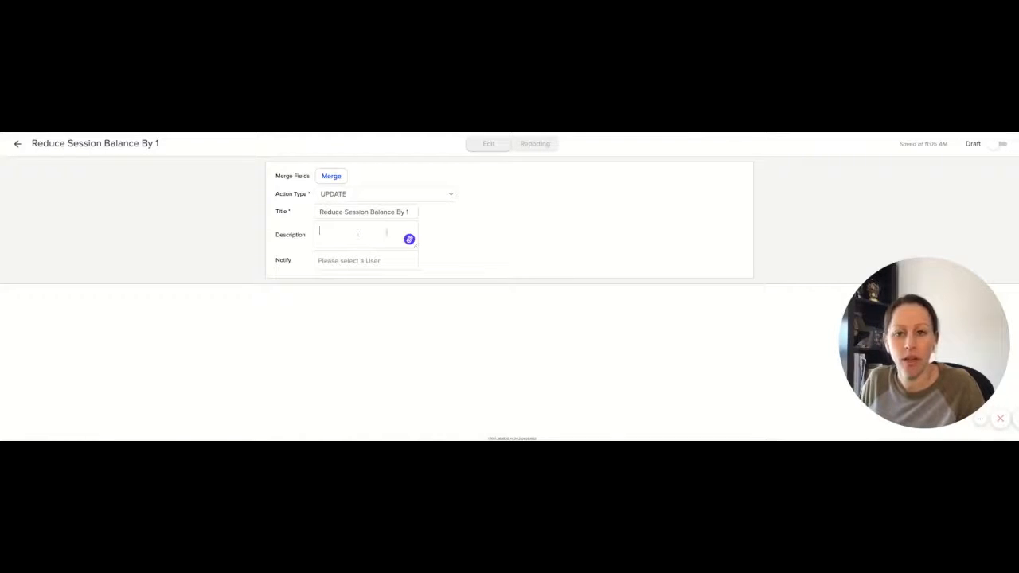
click(1002, 145)
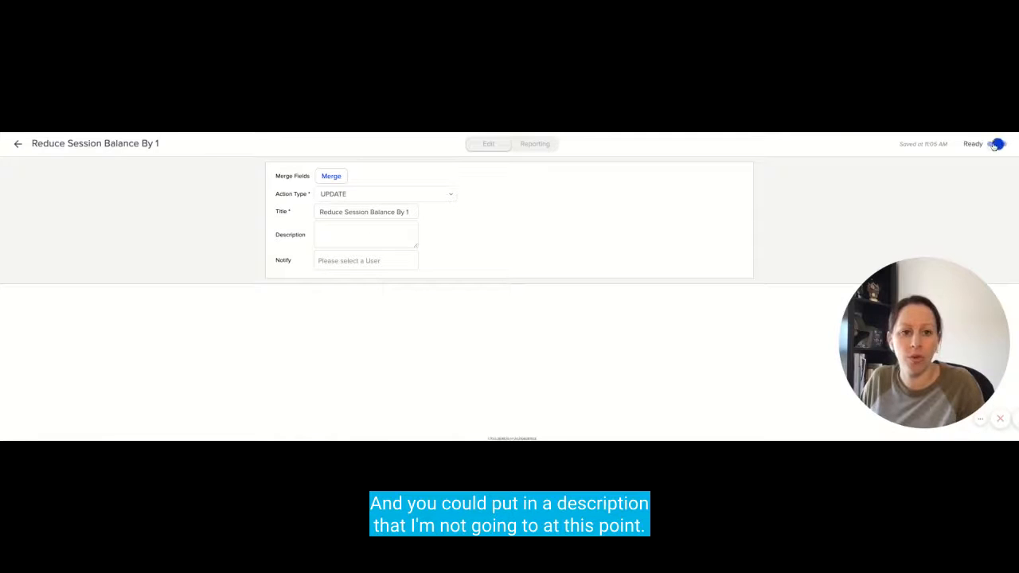
click(18, 145)
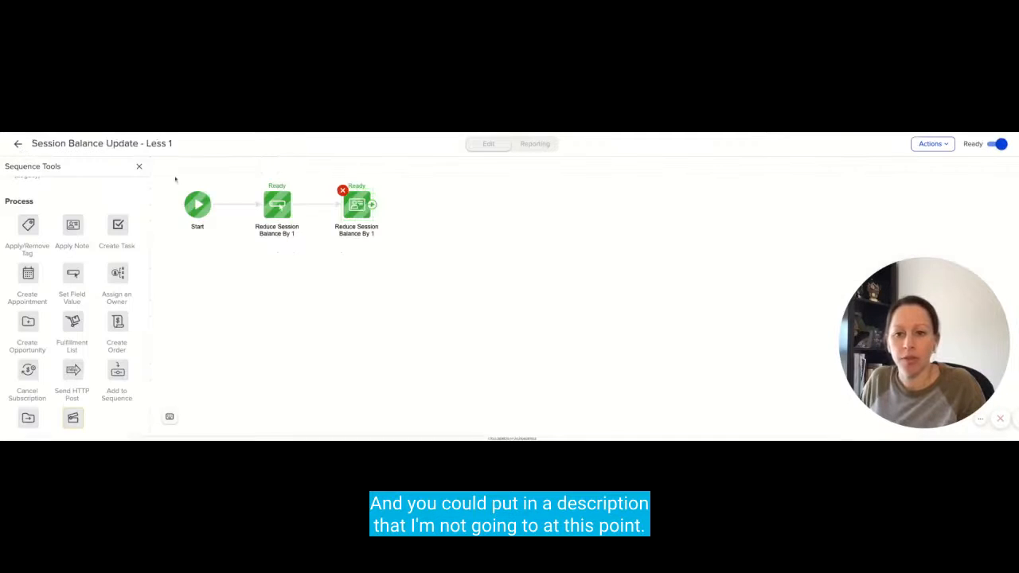
Add a Set Field Value element after the Reduce Session Balance By 1 note and set its option to Overwrite field value
scroll(102, 358, down, 1)
scroll(102, 358, up, 1)
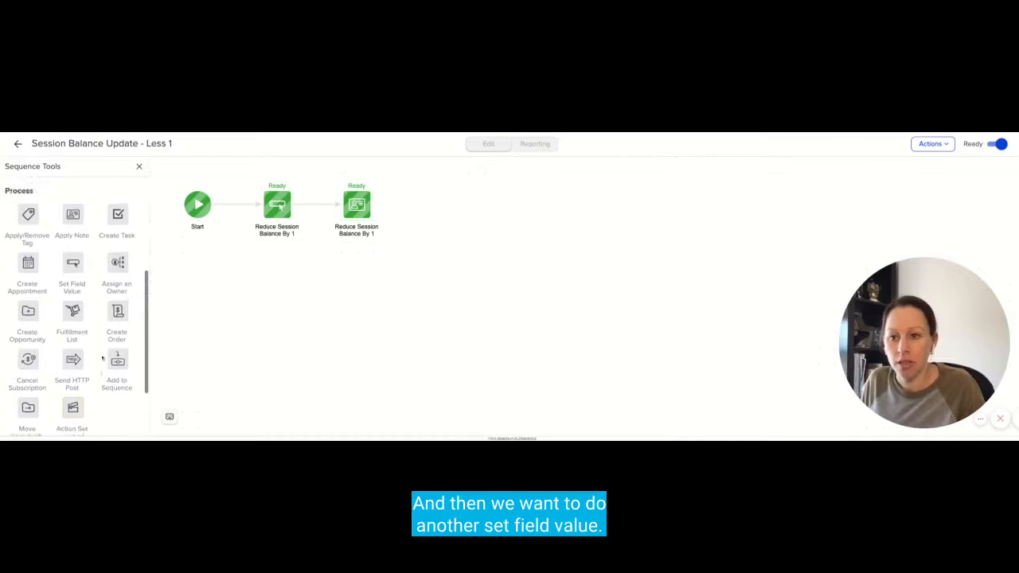
drag(78, 276, 438, 205)
click(430, 207)
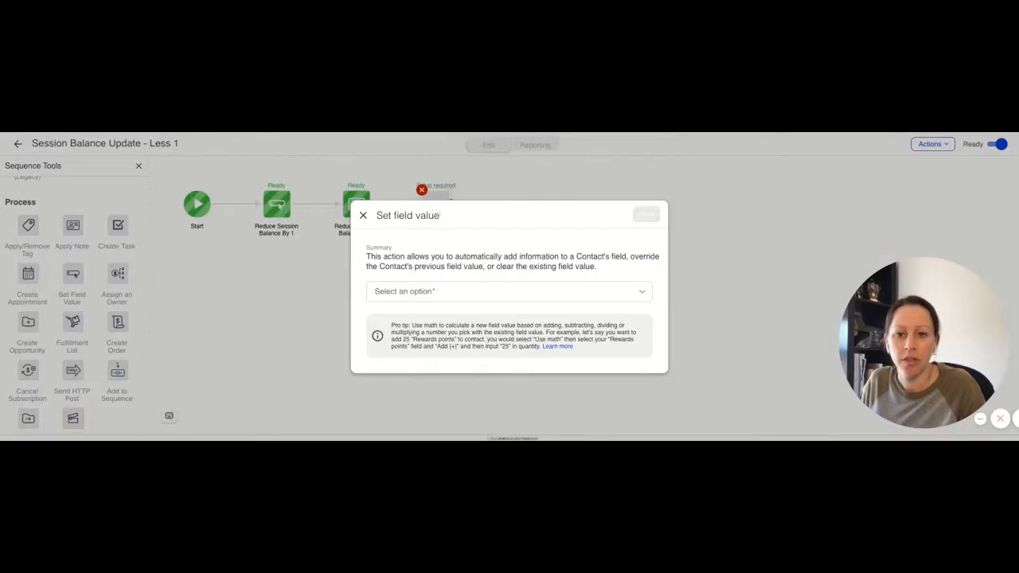
click(417, 292)
scroll(446, 318, down, 1)
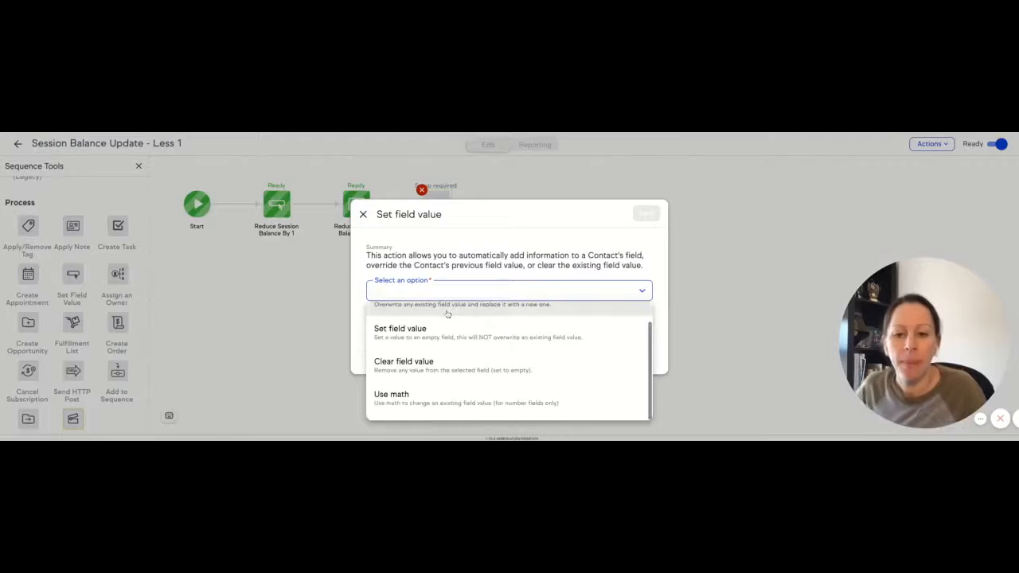
click(441, 394)
click(416, 275)
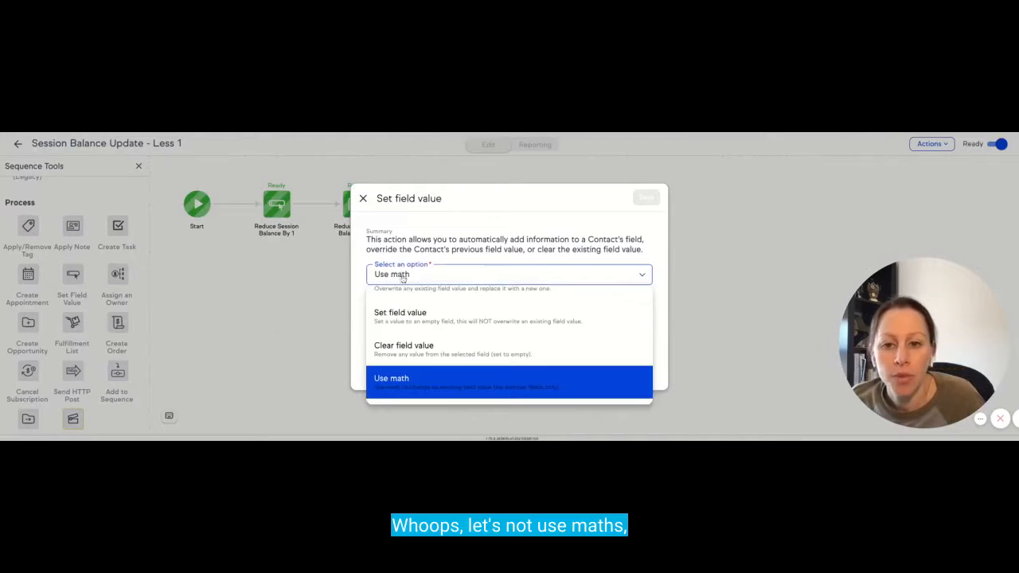
scroll(424, 335, up, 2)
click(424, 311)
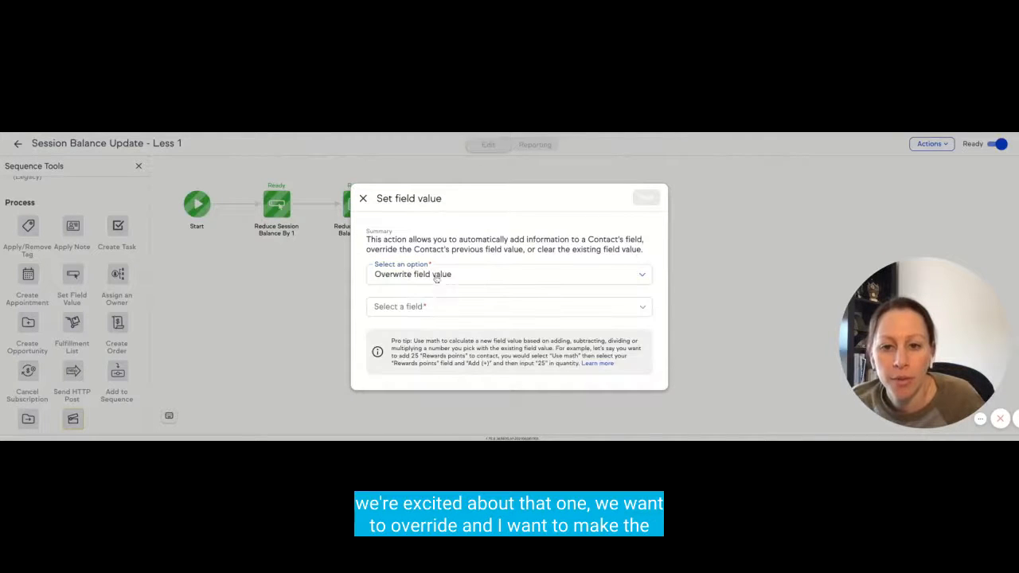
Choose Session Balance Last Updated Date as the field to overwrite, use the date the contact reaches this point, and save the element
click(403, 308)
scroll(417, 382, down, 10)
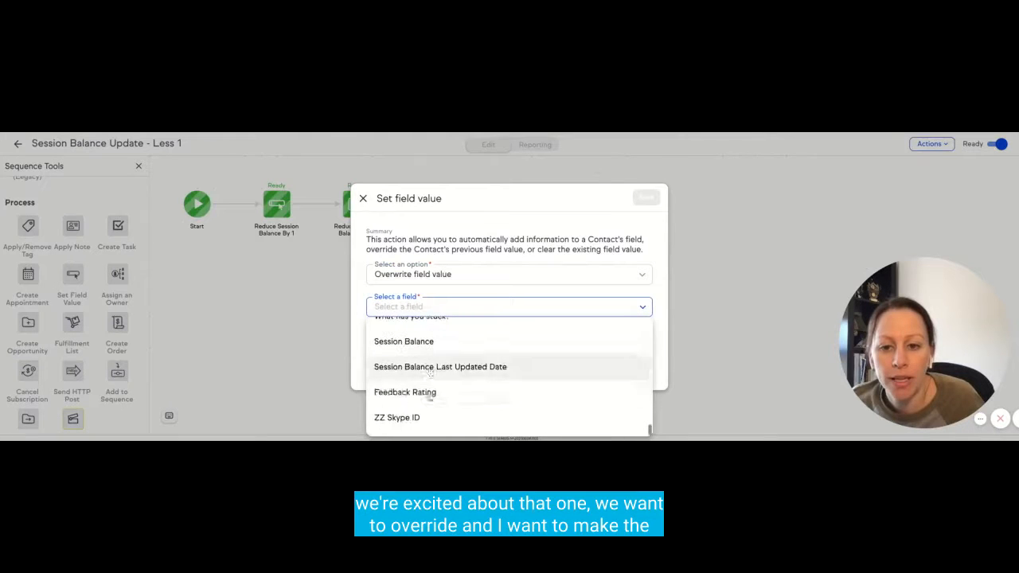
click(422, 367)
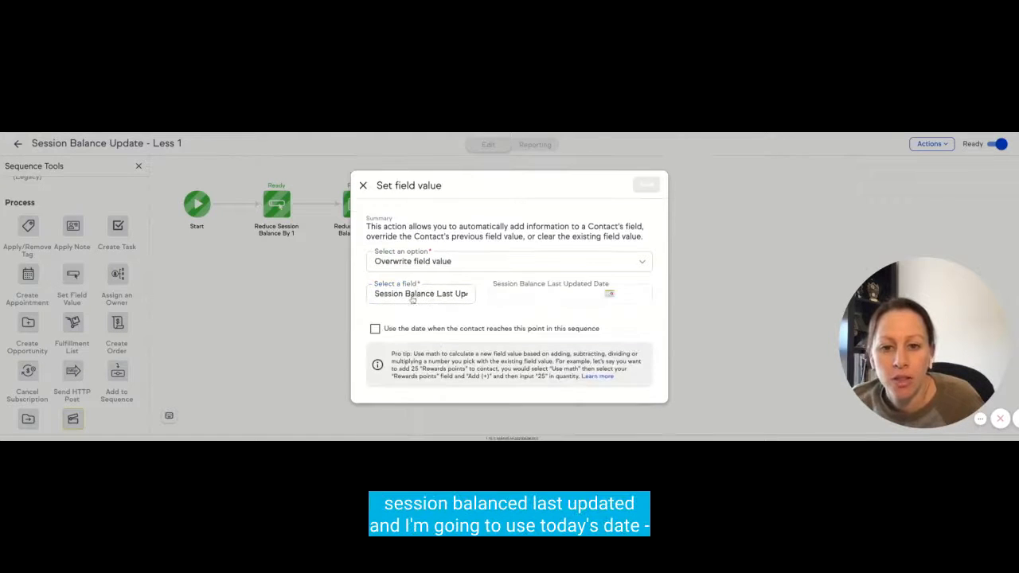
click(375, 328)
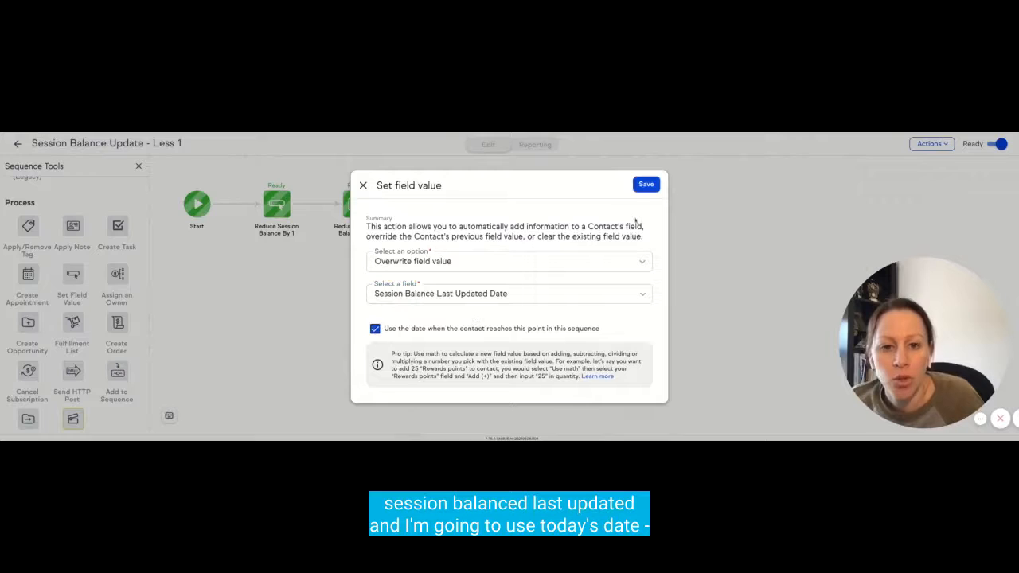
click(646, 184)
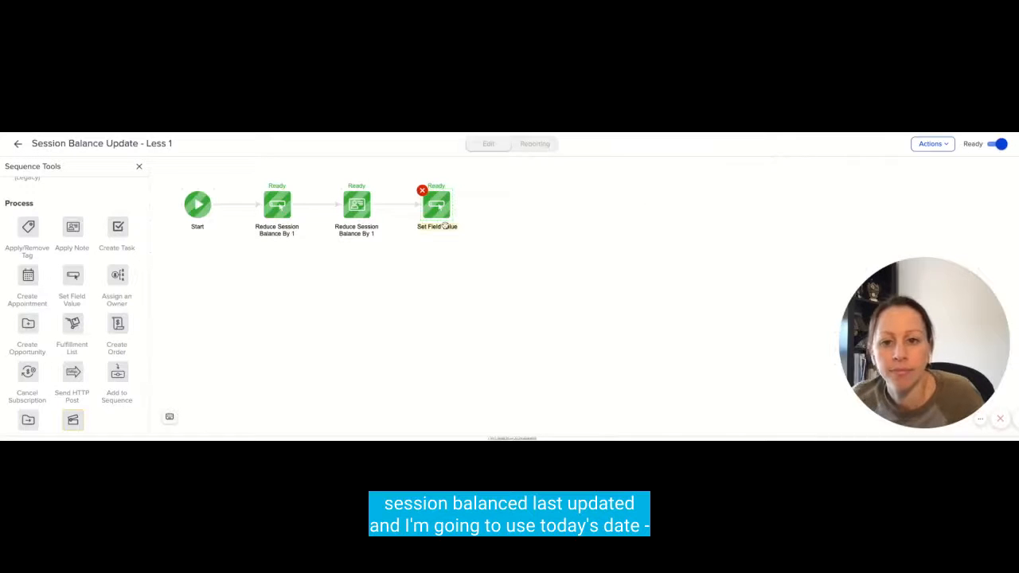
Rename the last field-value element to Set Session Balance Last Updated = Today
click(444, 226)
text(Set Session Balance Last Updated = Today)
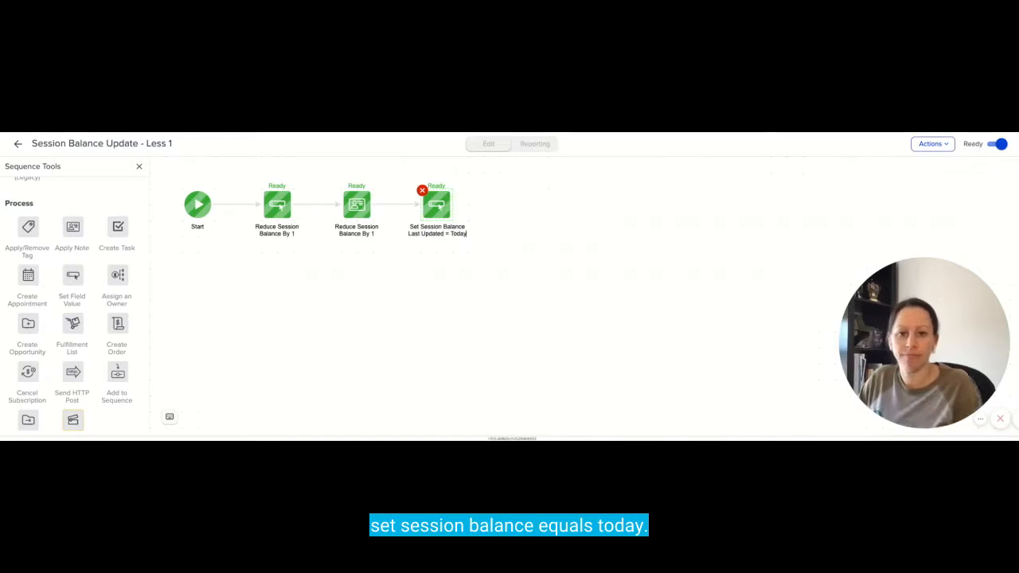
click(614, 219)
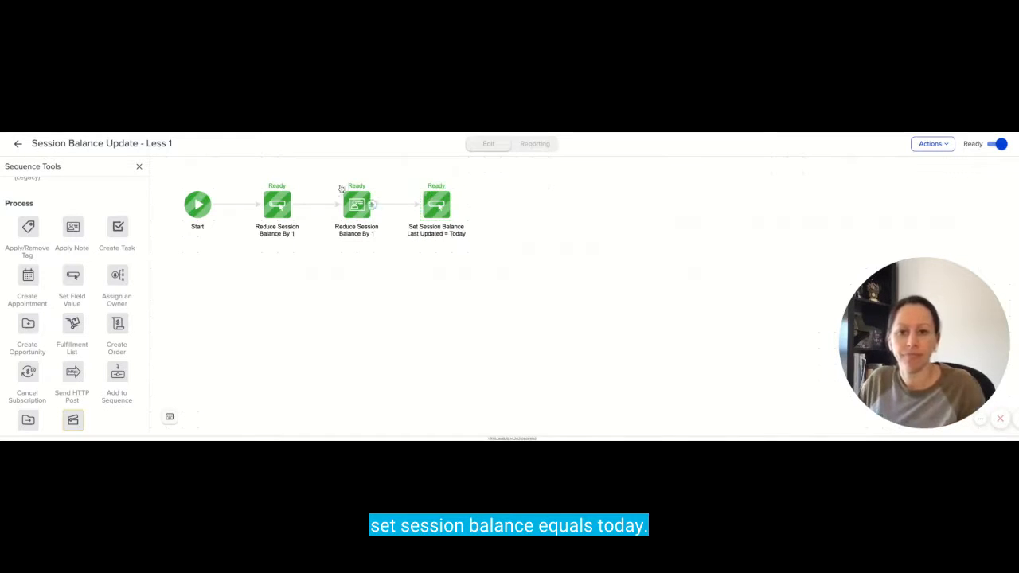
Return to the Blog - Maths campaign canvas and publish the campaign
click(17, 144)
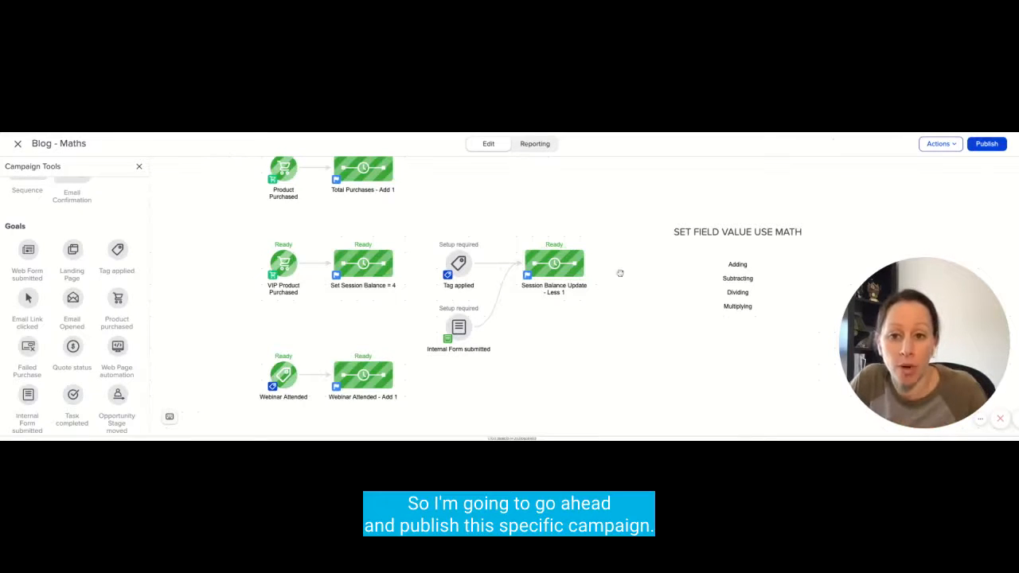
click(988, 146)
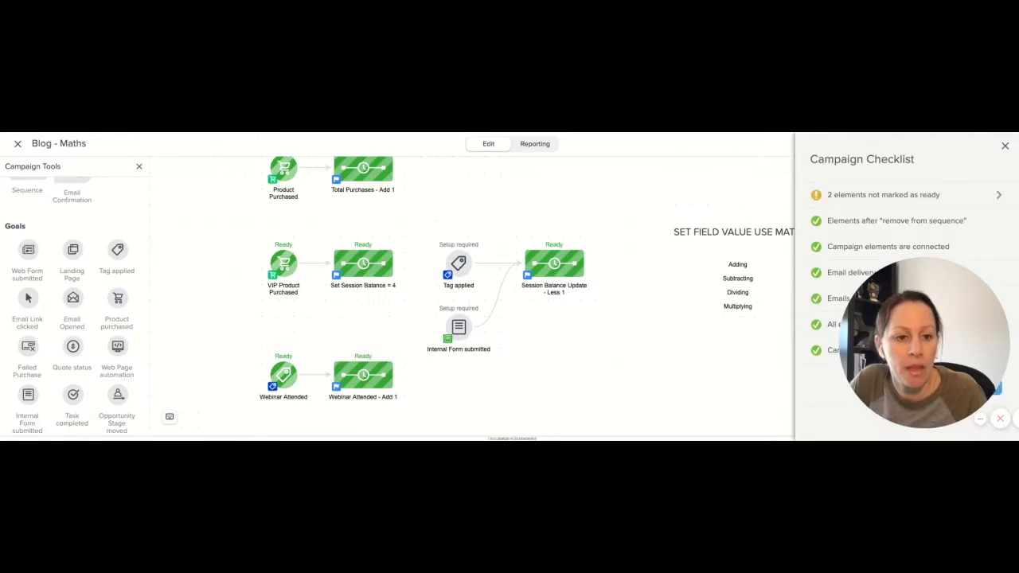
drag(1002, 359, 937, 361)
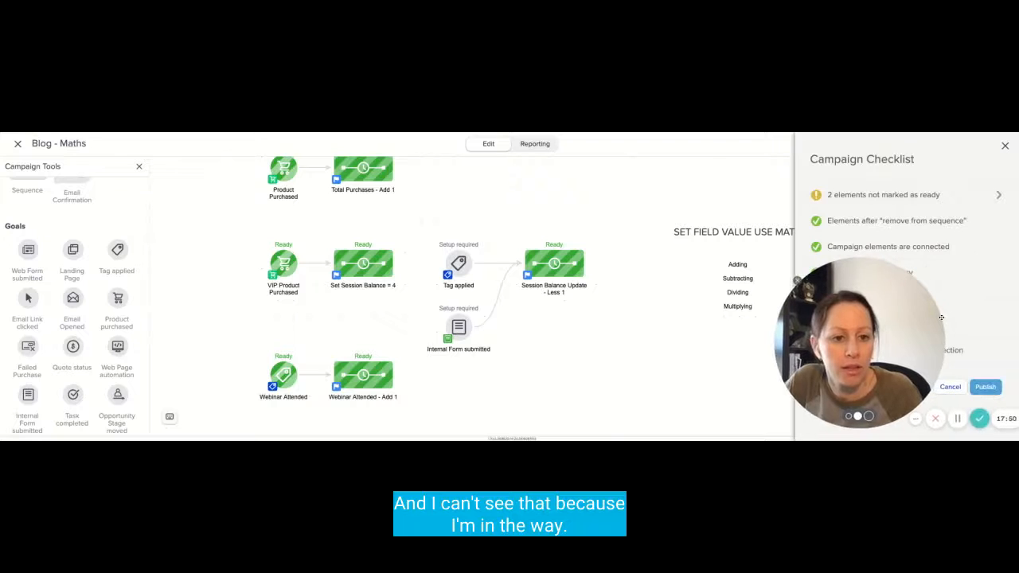
click(988, 387)
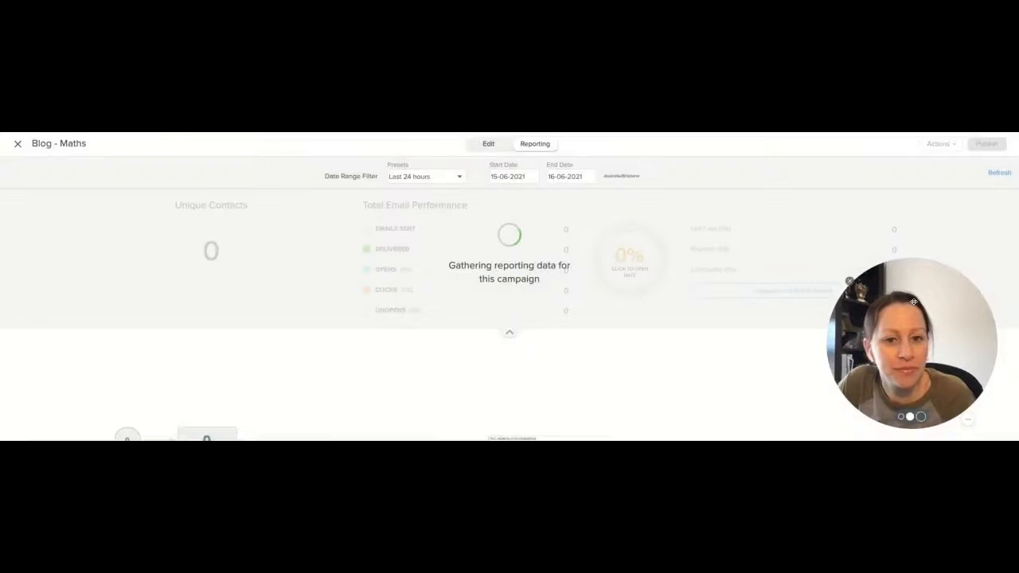
click(506, 333)
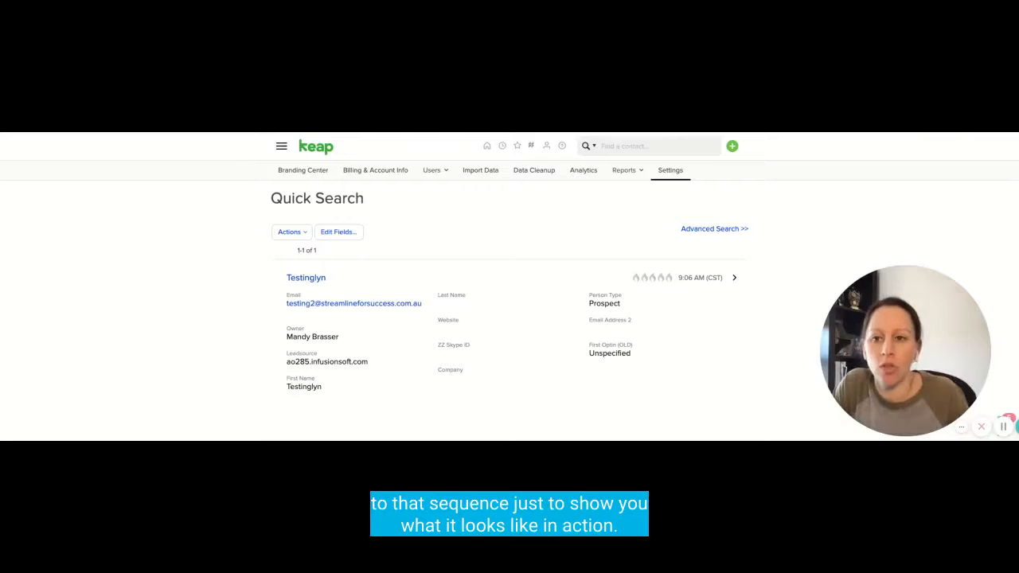
mouse_move(448, 326)
scroll(484, 330, down, 1)
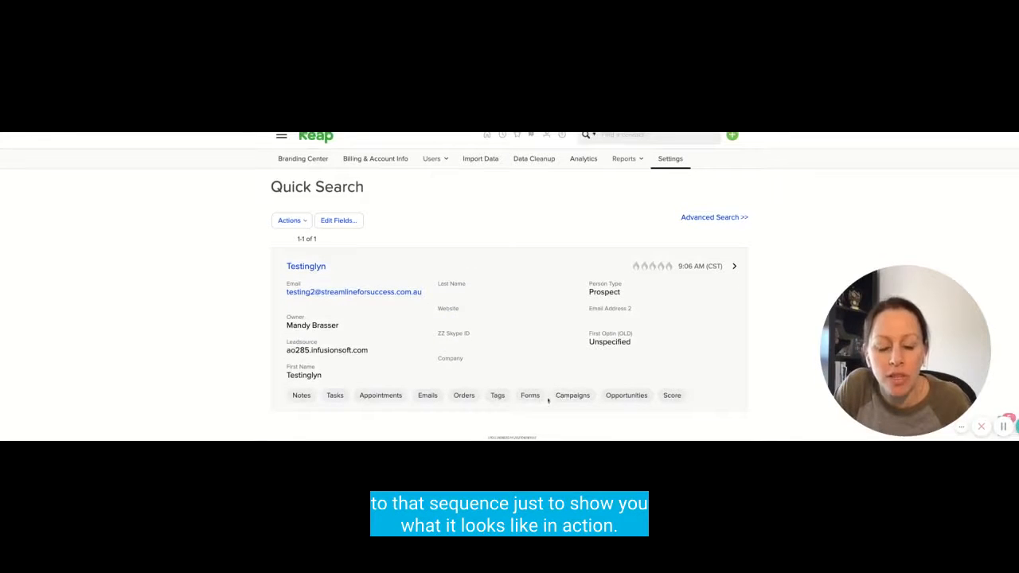
click(580, 401)
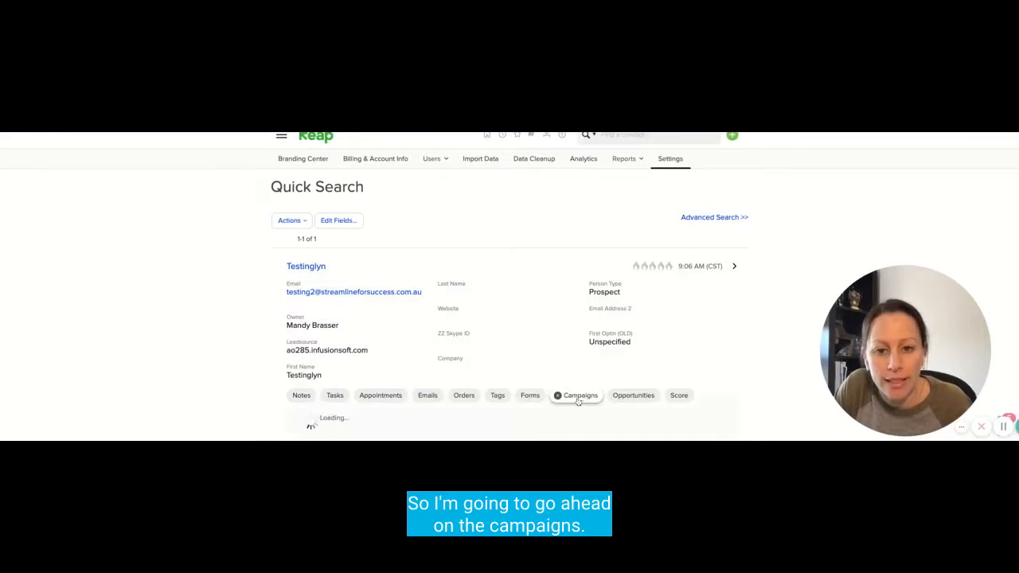
scroll(578, 402, down, 3)
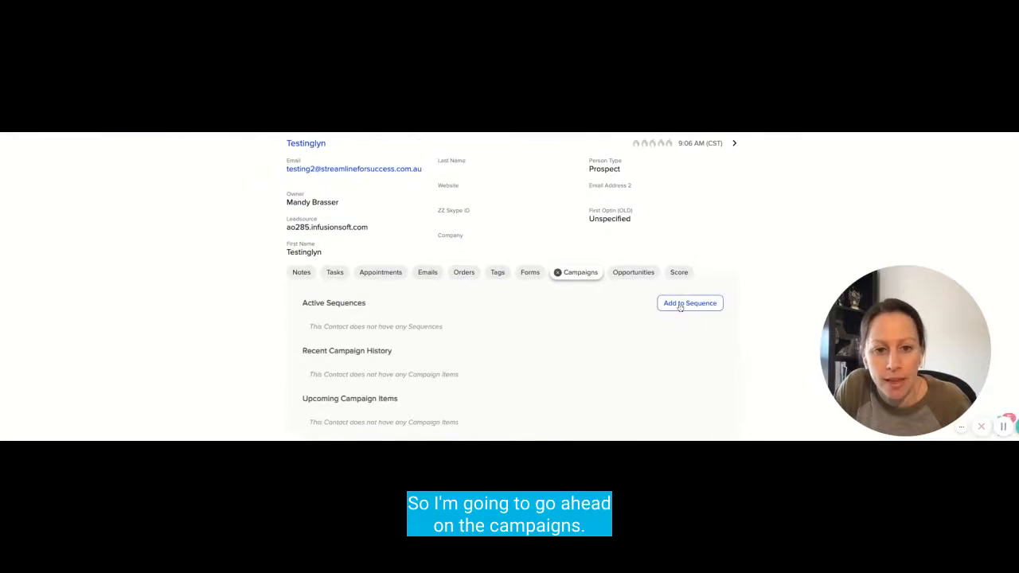
click(680, 306)
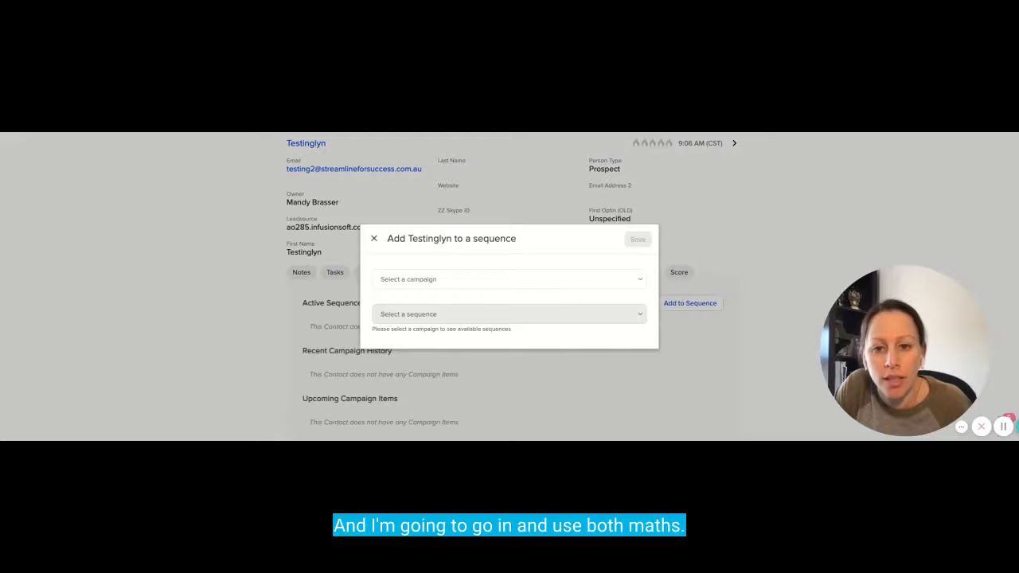
click(408, 292)
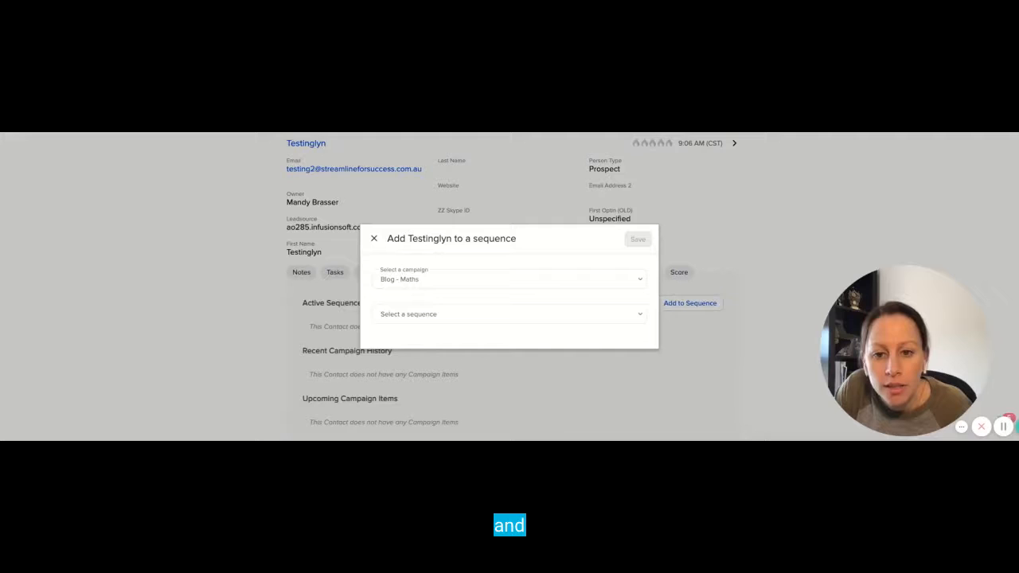
click(438, 318)
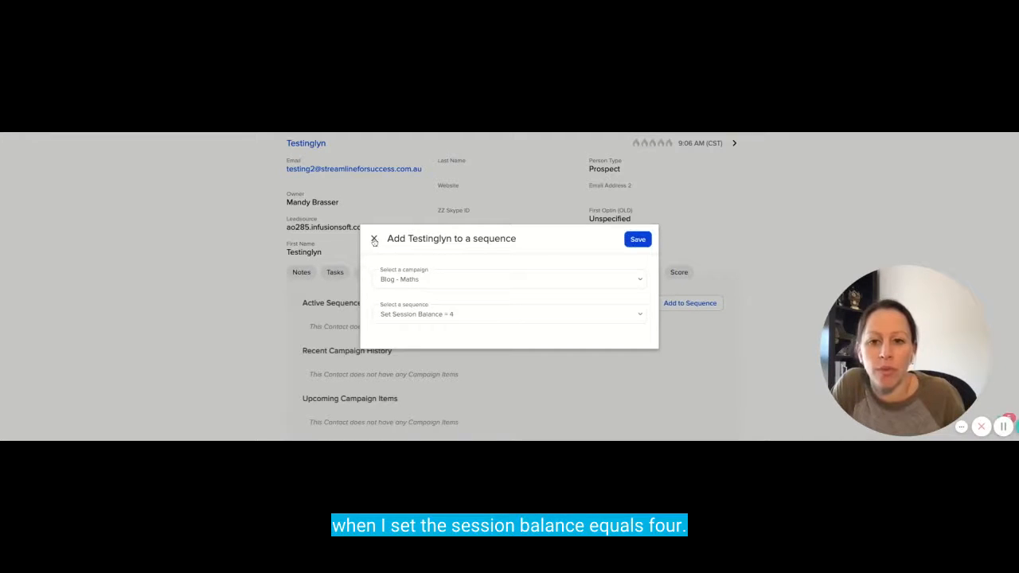
click(374, 239)
Add the custom fields Session Balance and Session Balance Last Updated Date to the fields displayed in the contact search results
scroll(351, 231, up, 3)
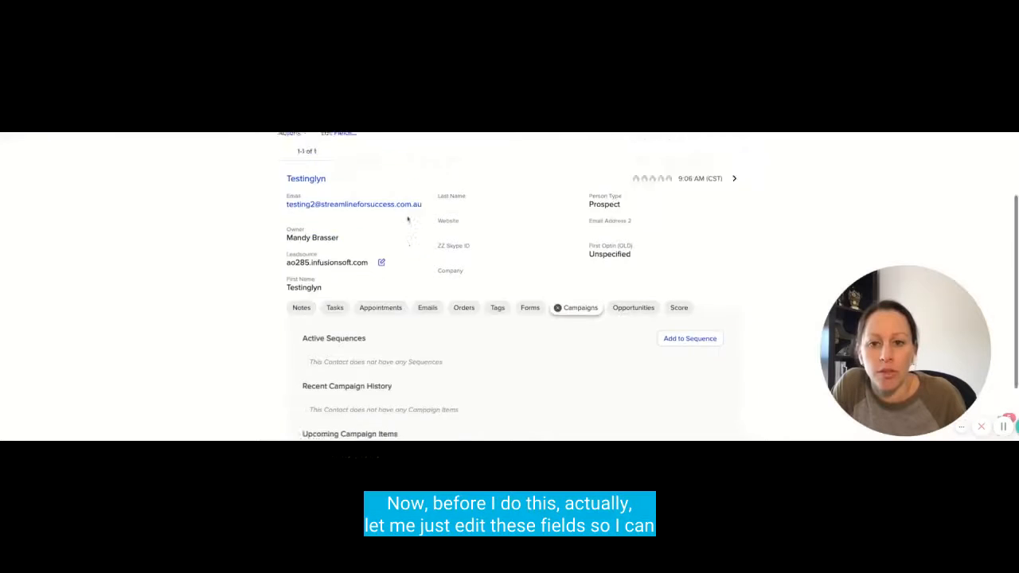
click(339, 206)
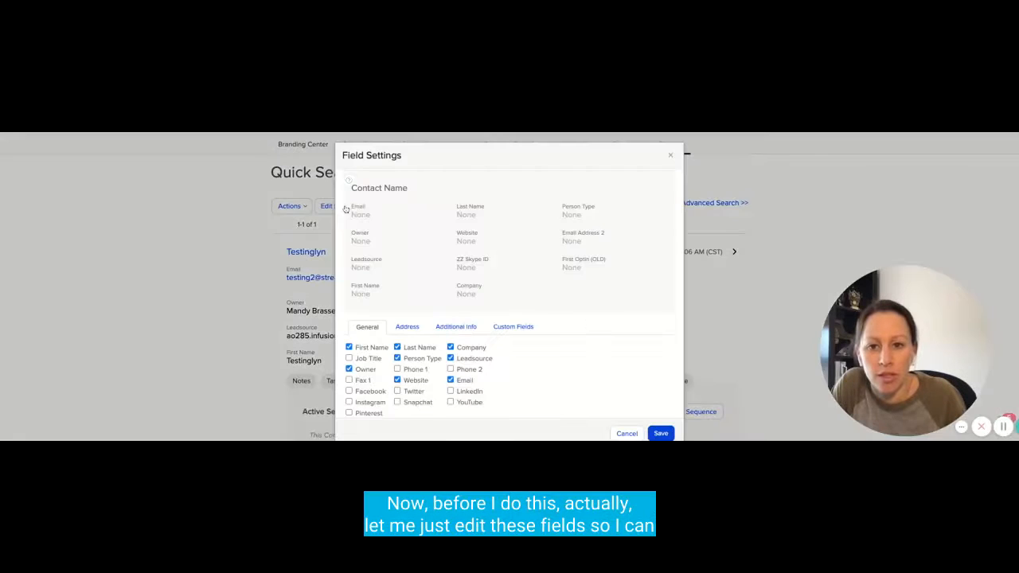
click(506, 326)
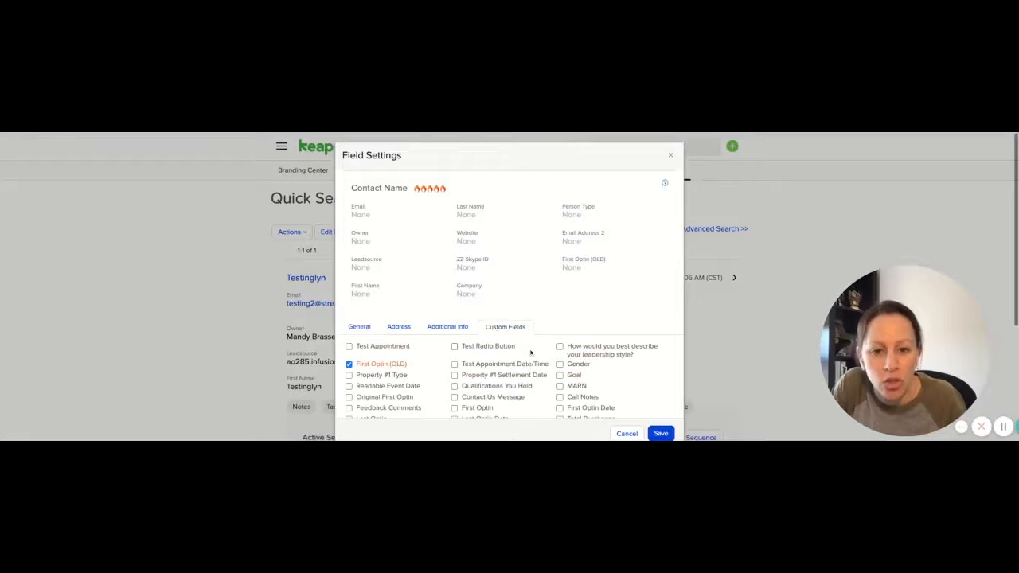
scroll(557, 375, down, 5)
click(561, 387)
click(349, 398)
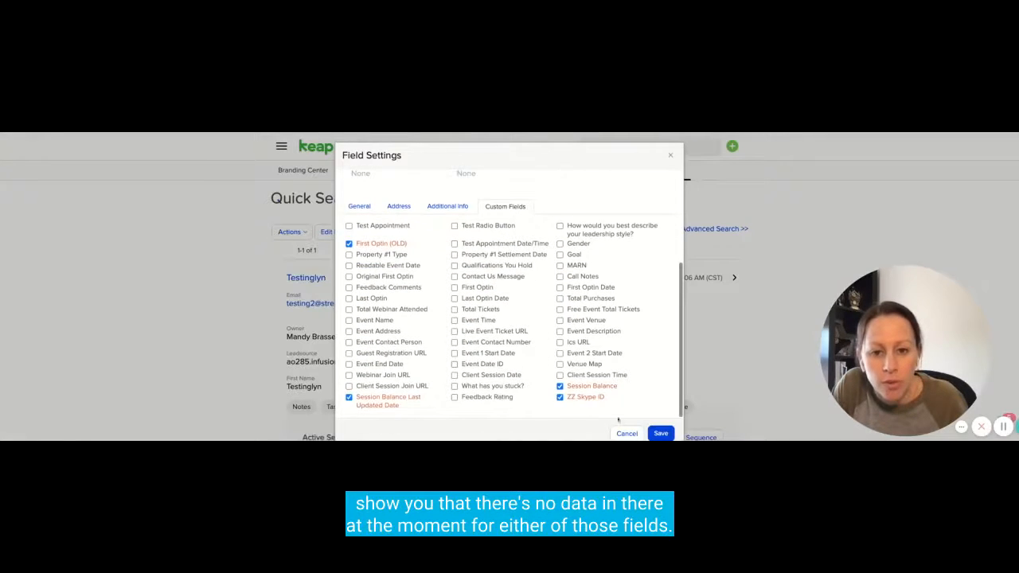
click(661, 434)
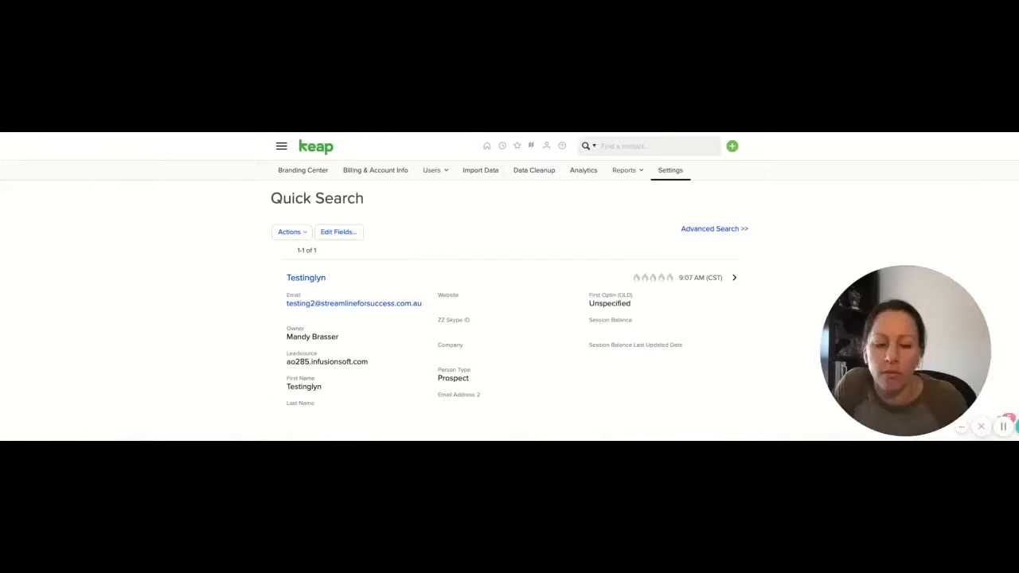
Add the test contact to the Set Session Balance = 4 sequence of the Blog - Maths campaign
scroll(568, 341, down, 1)
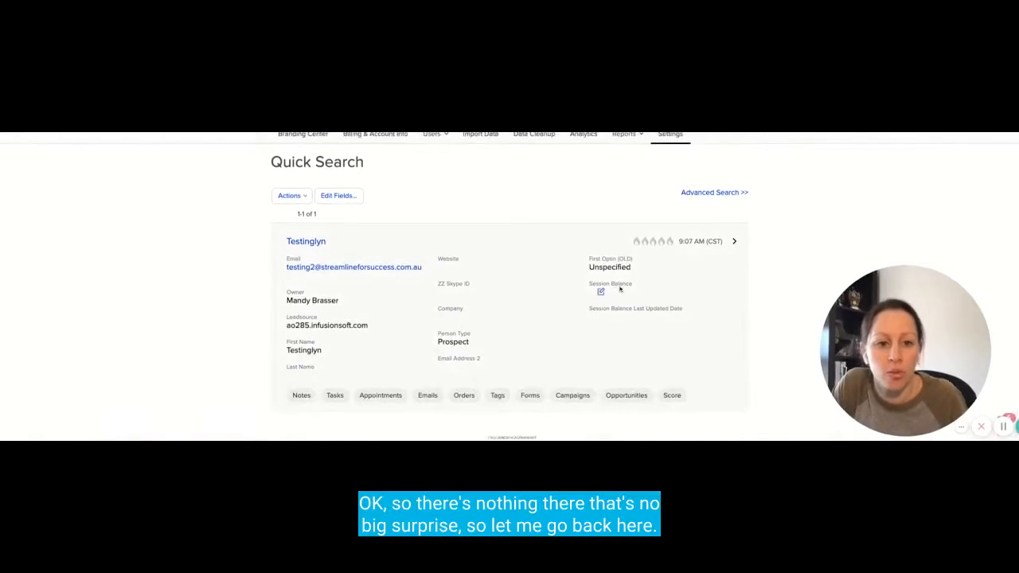
click(572, 395)
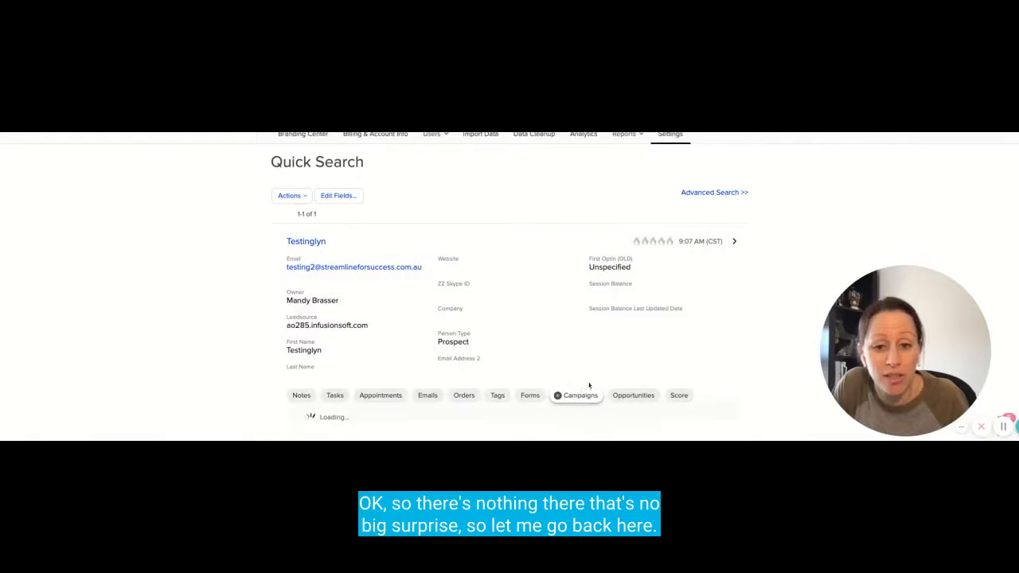
scroll(593, 376, down, 2)
click(690, 309)
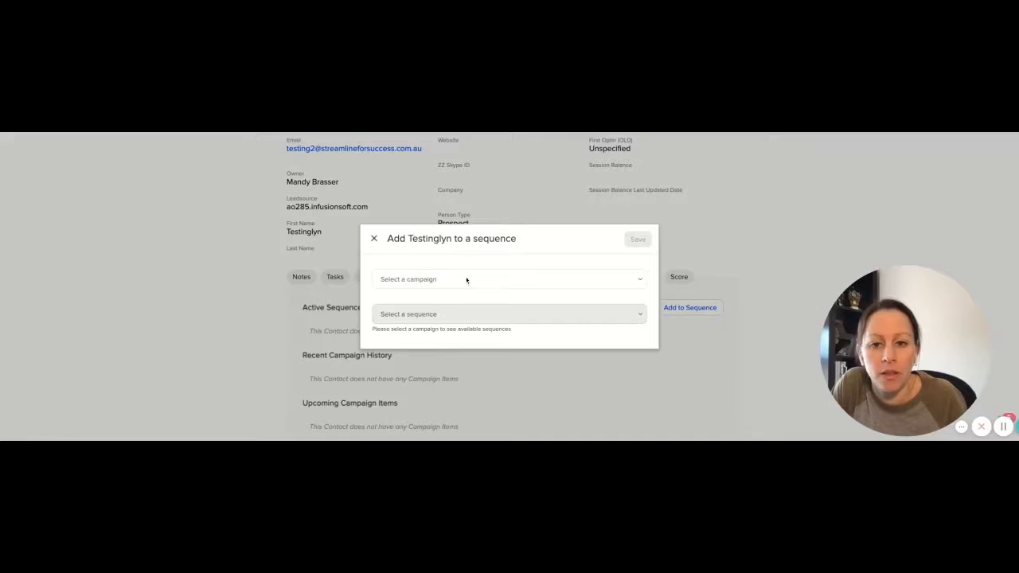
click(485, 316)
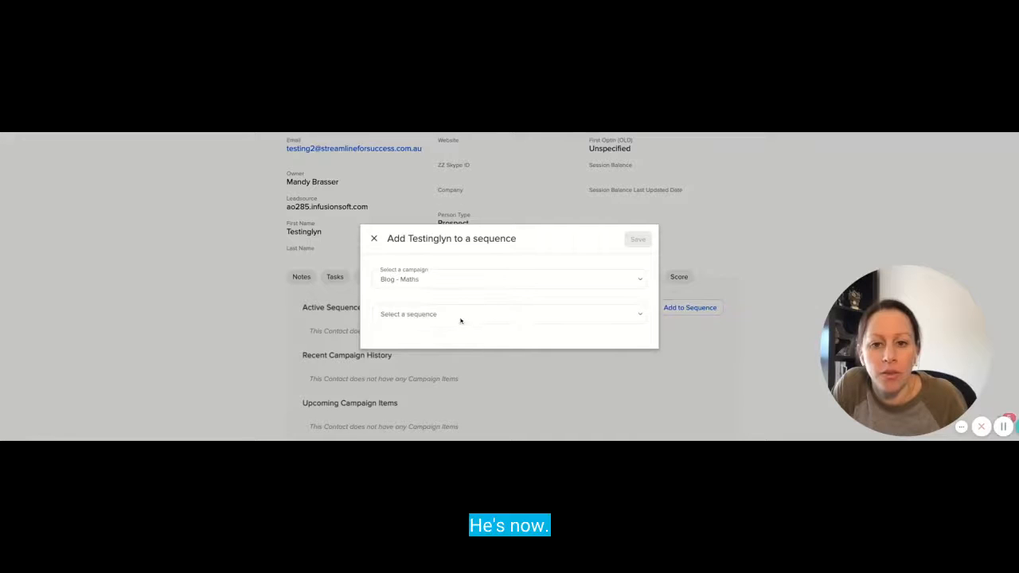
click(460, 320)
click(544, 320)
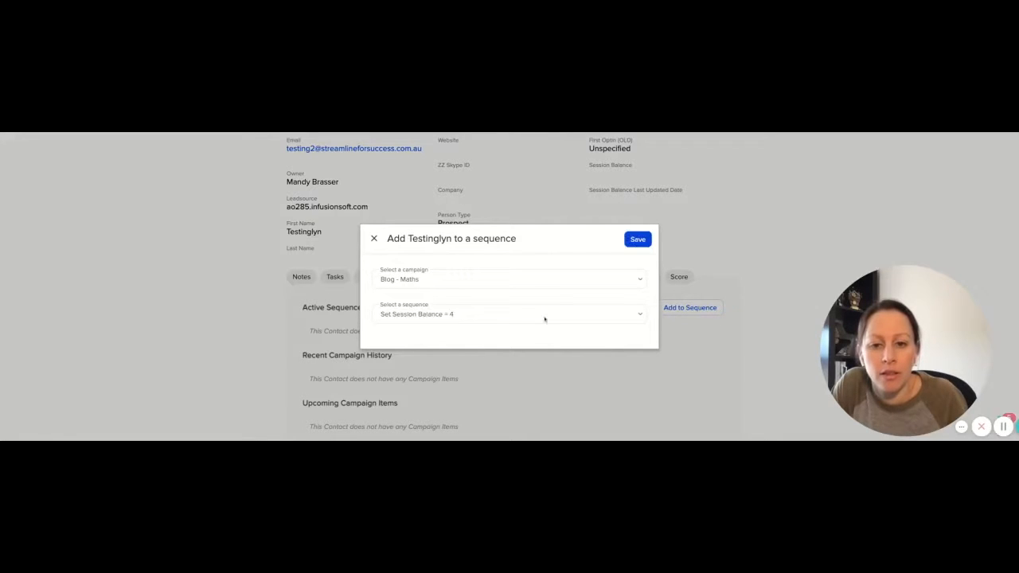
click(638, 240)
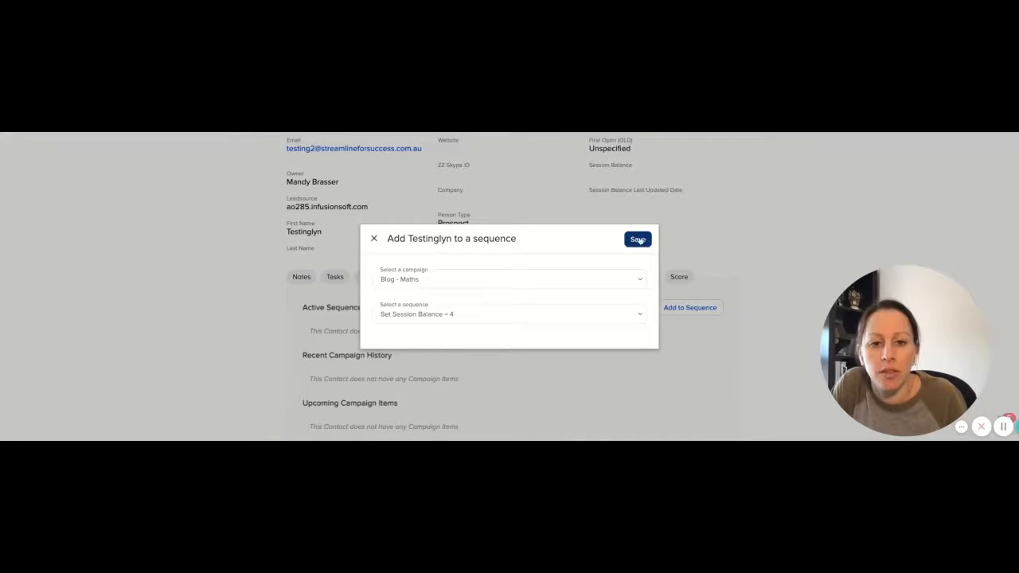
click(637, 241)
Check the contact's active sequence, refresh the record, and examine its Session Balance and Session Balance Last Updated Date
drag(363, 332, 438, 332)
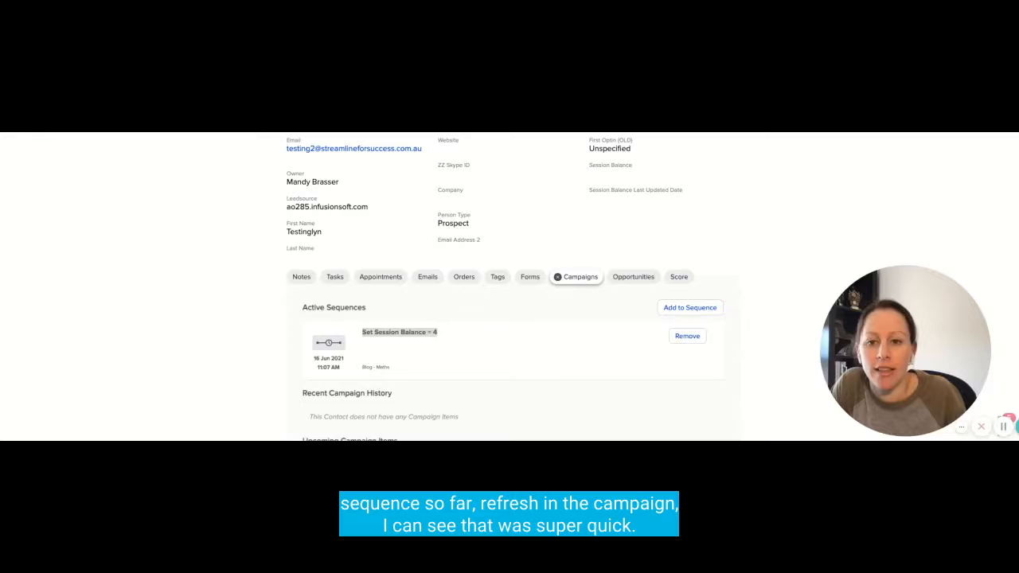
click(750, 260)
key(F5)
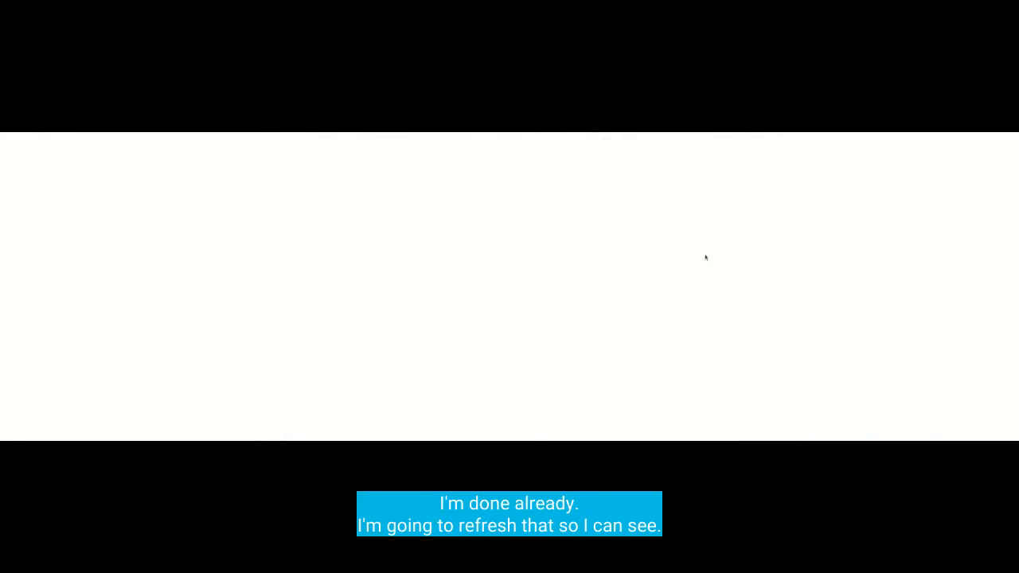
scroll(637, 317, up, 2)
scroll(609, 291, down, 1)
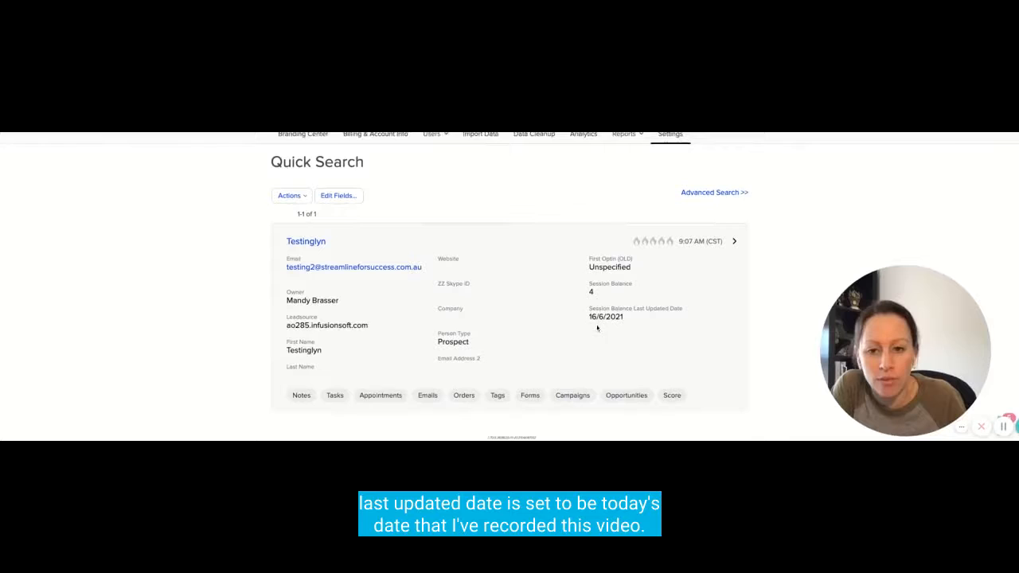
Open the contact's notes and examine the entry recorded by the Set Session Balance = 4 sequence
click(301, 395)
scroll(234, 391, down, 1)
scroll(234, 391, down, 3)
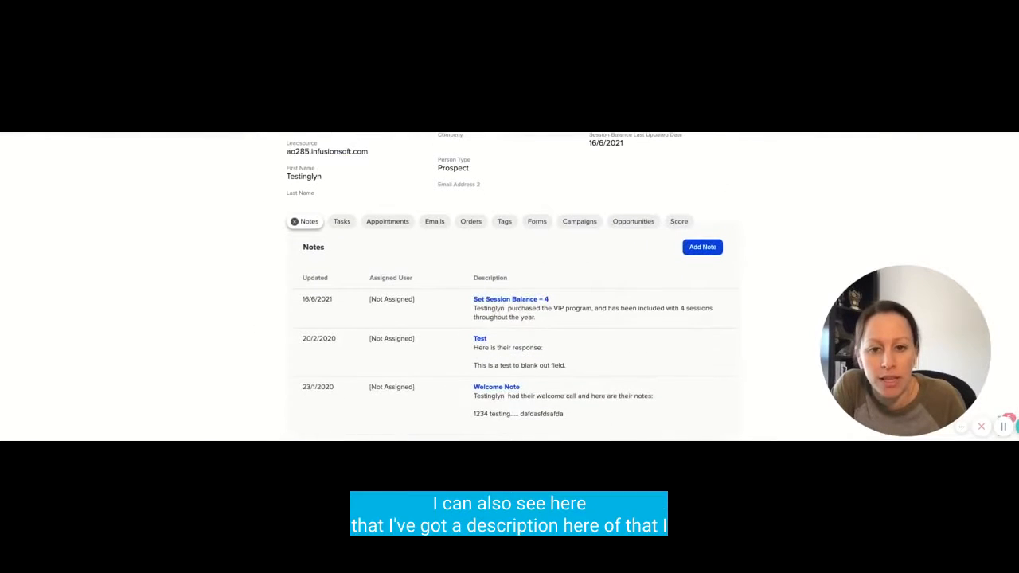
scroll(509, 335, up, 1)
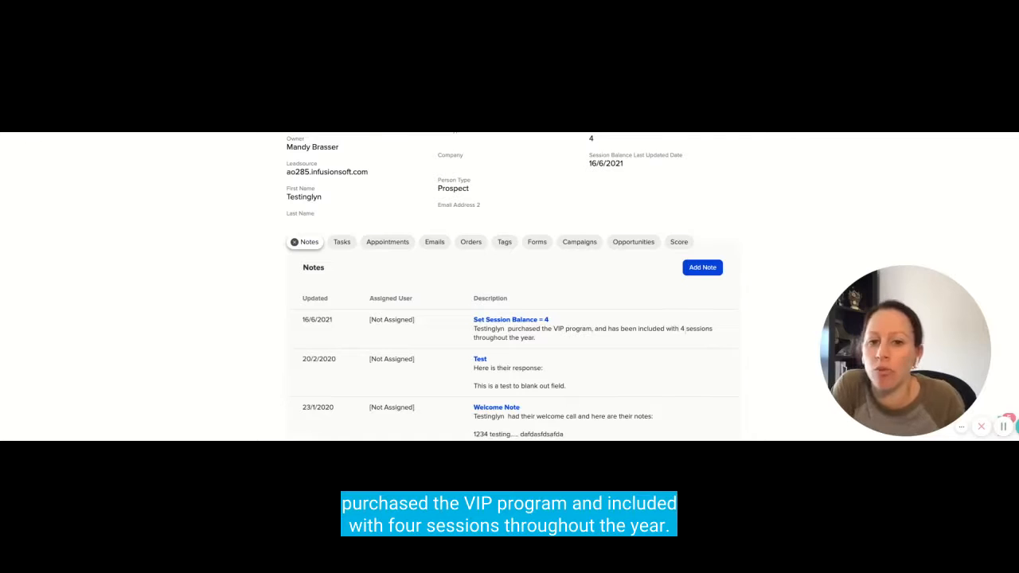
scroll(557, 348, up, 4)
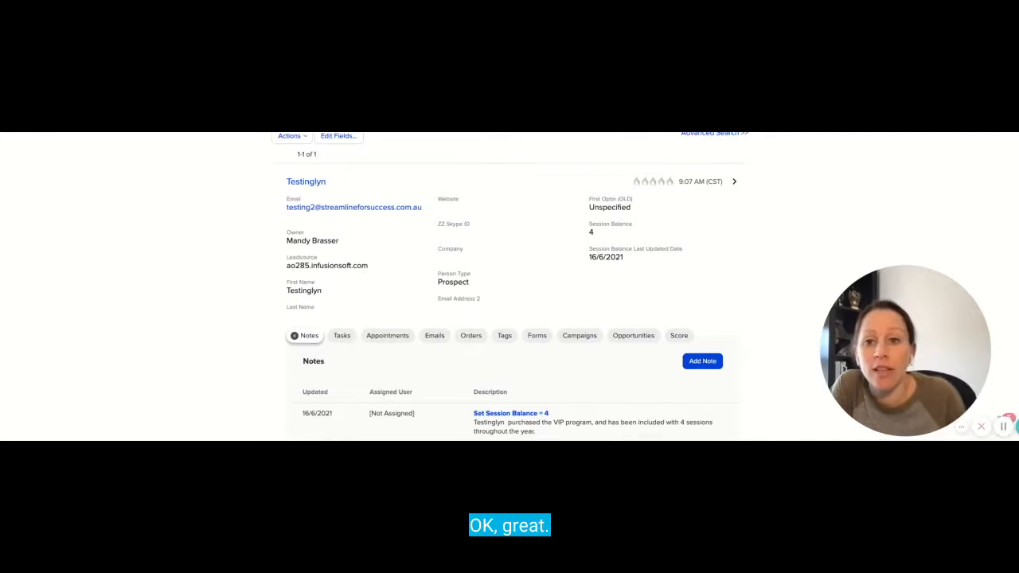
Add the test contact to the Session Balance Update - Less 1 sequence of the Blog - Maths campaign and refresh the record
click(579, 335)
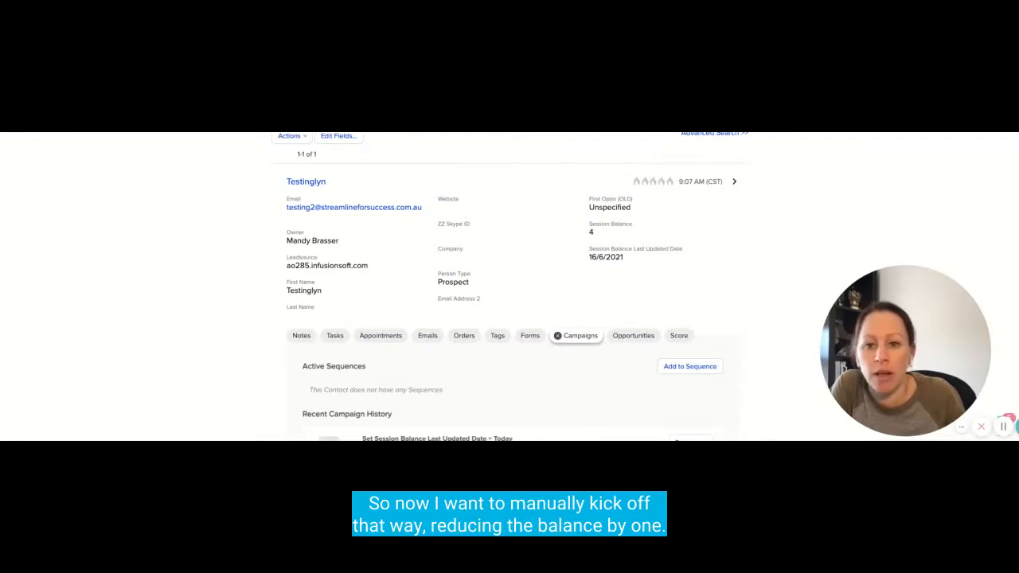
scroll(617, 351, down, 3)
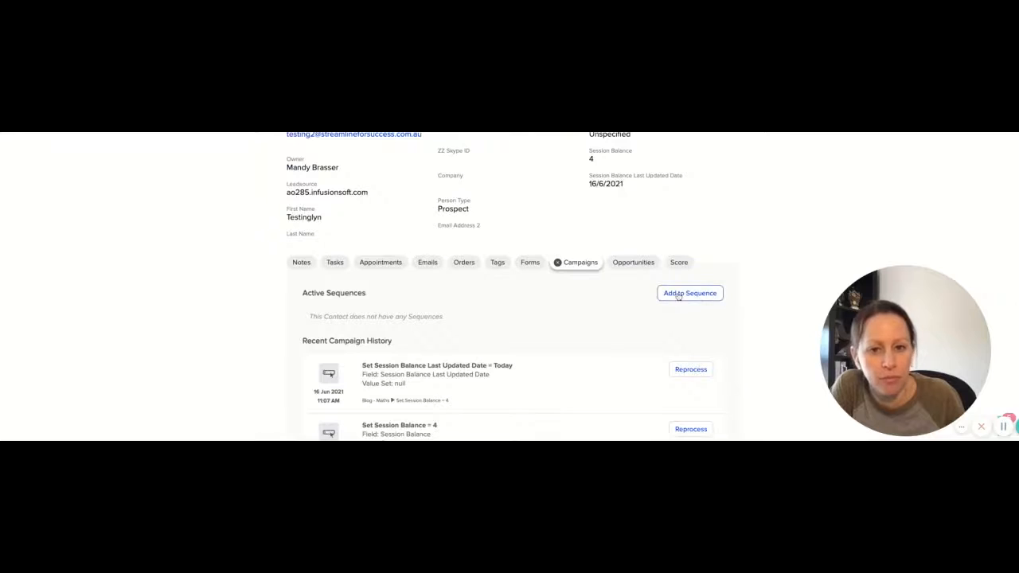
click(678, 294)
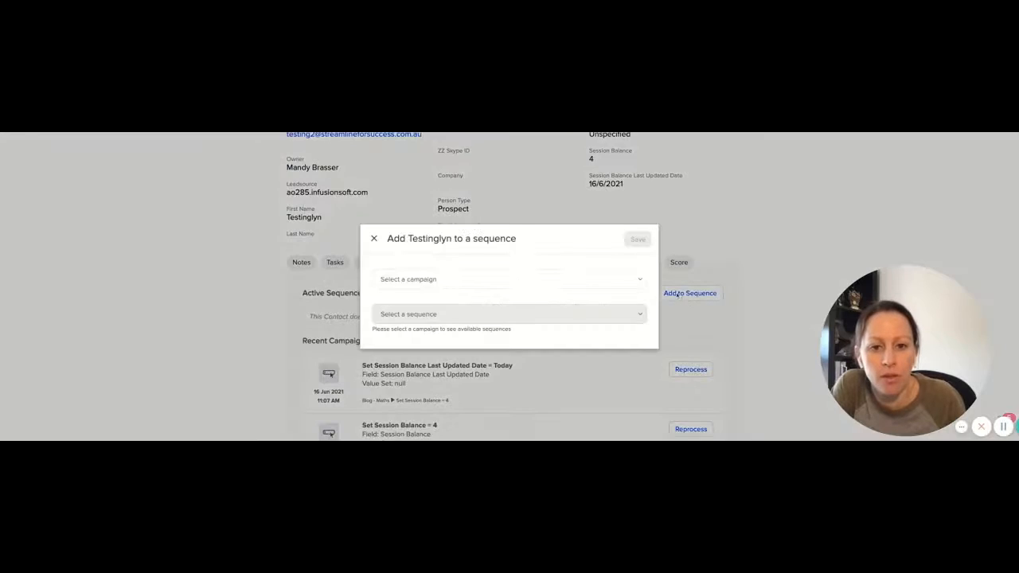
click(429, 280)
click(444, 307)
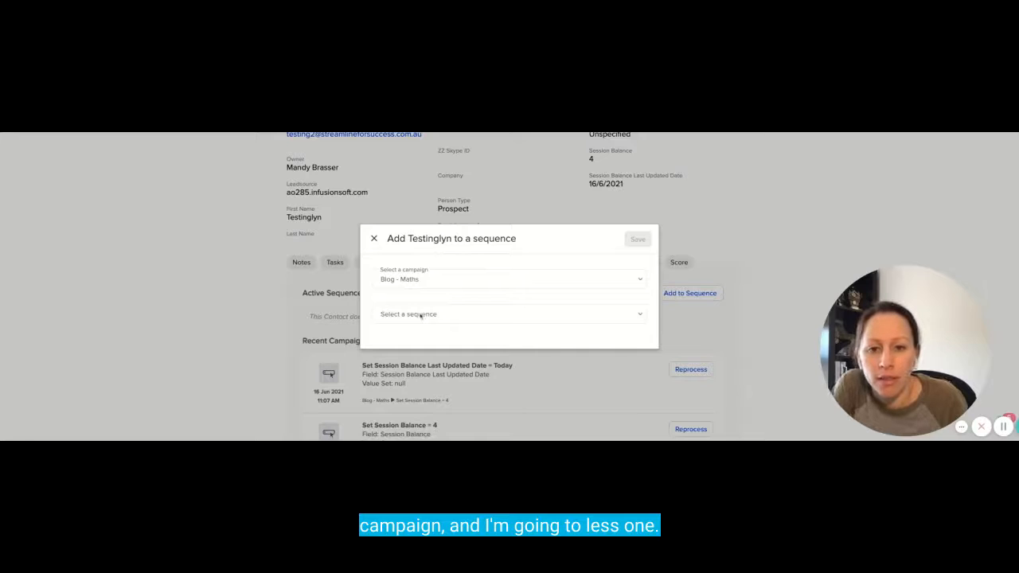
click(451, 315)
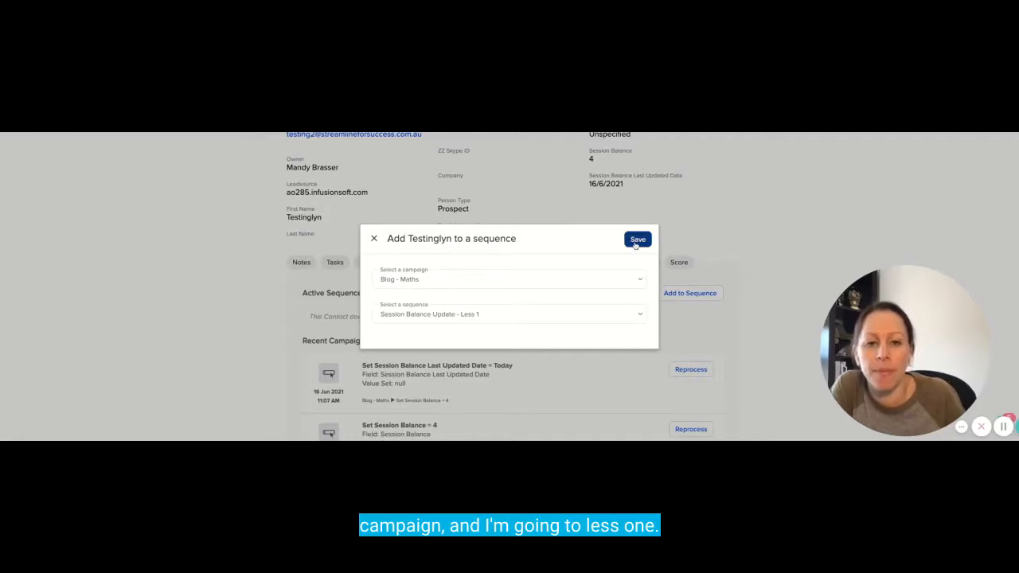
click(637, 241)
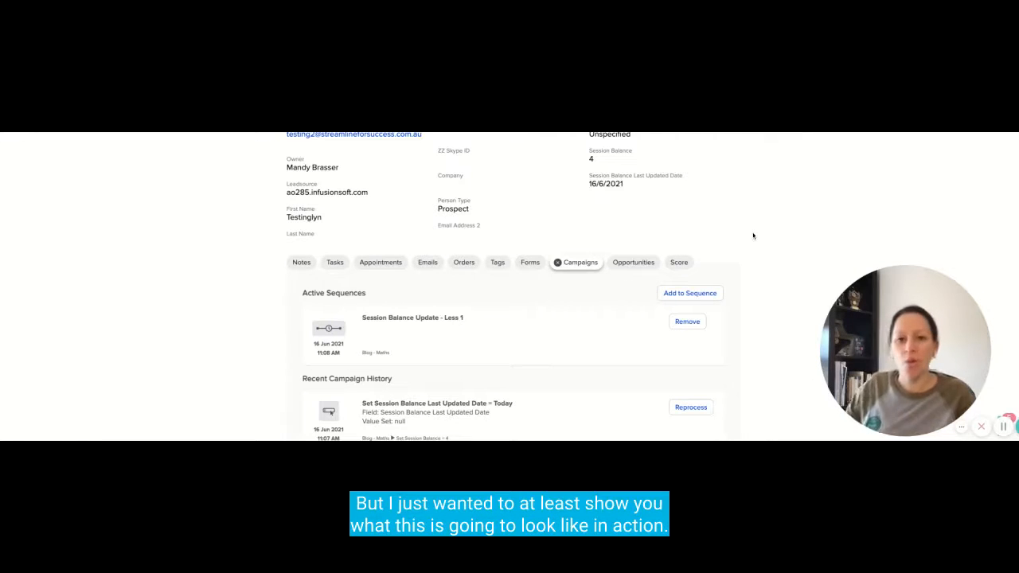
key(super+r)
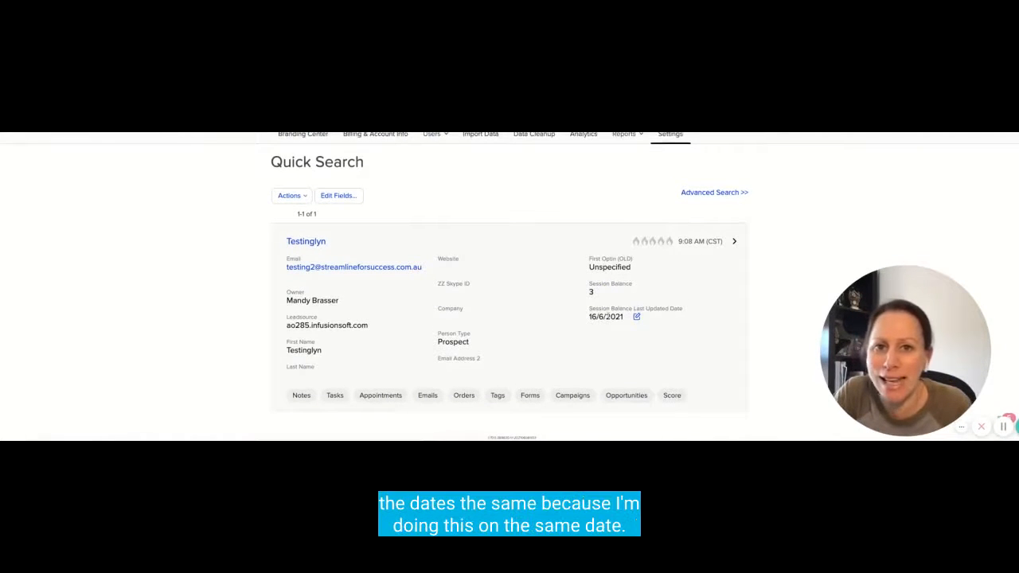
Open the contact's notes and examine the Reduce Session Balance By 1 entry, then review the Session Balance and Session Balance Last Updated Date fields
click(302, 395)
scroll(263, 366, down, 3)
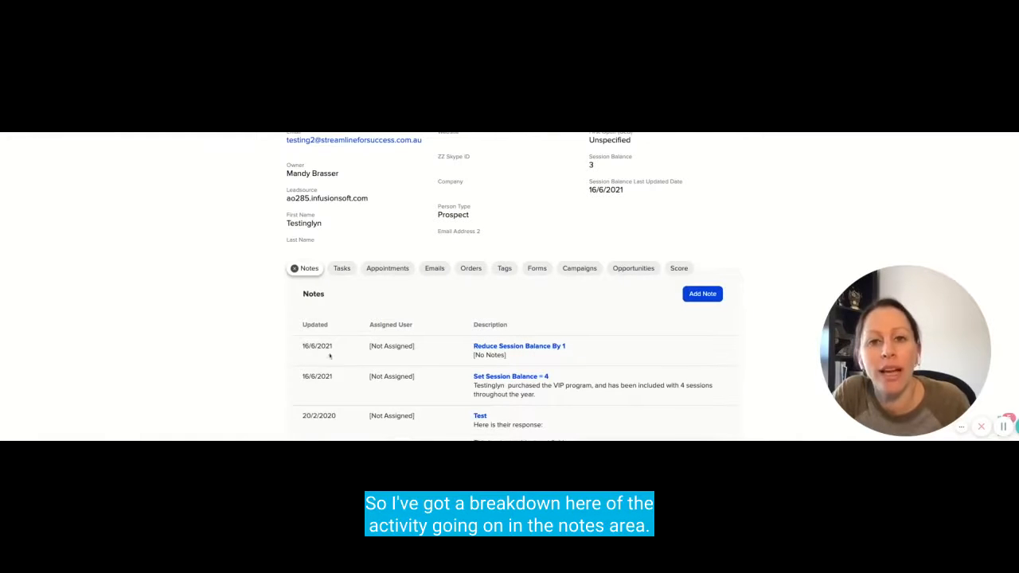
scroll(458, 364, up, 3)
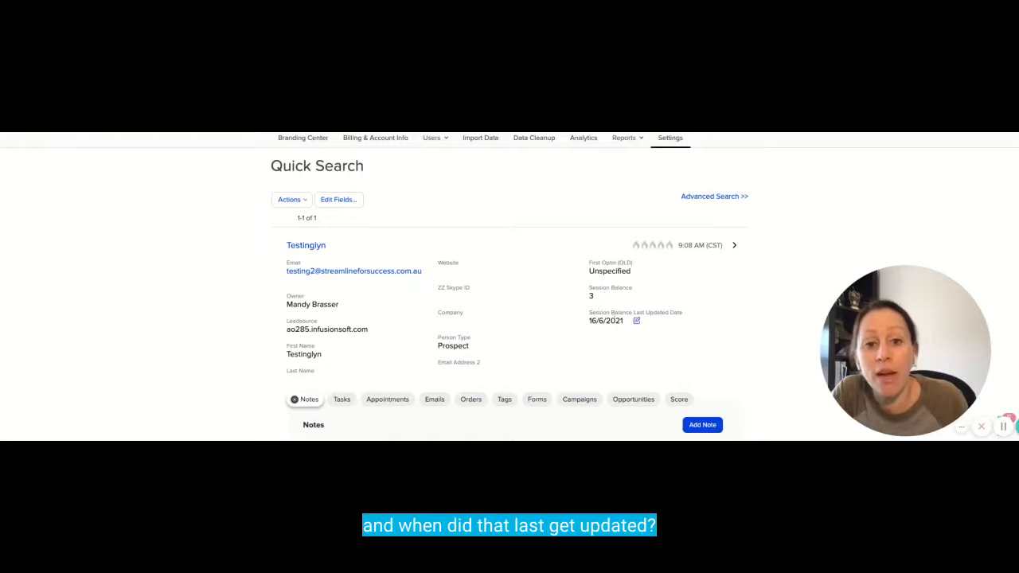
scroll(610, 312, down, 4)
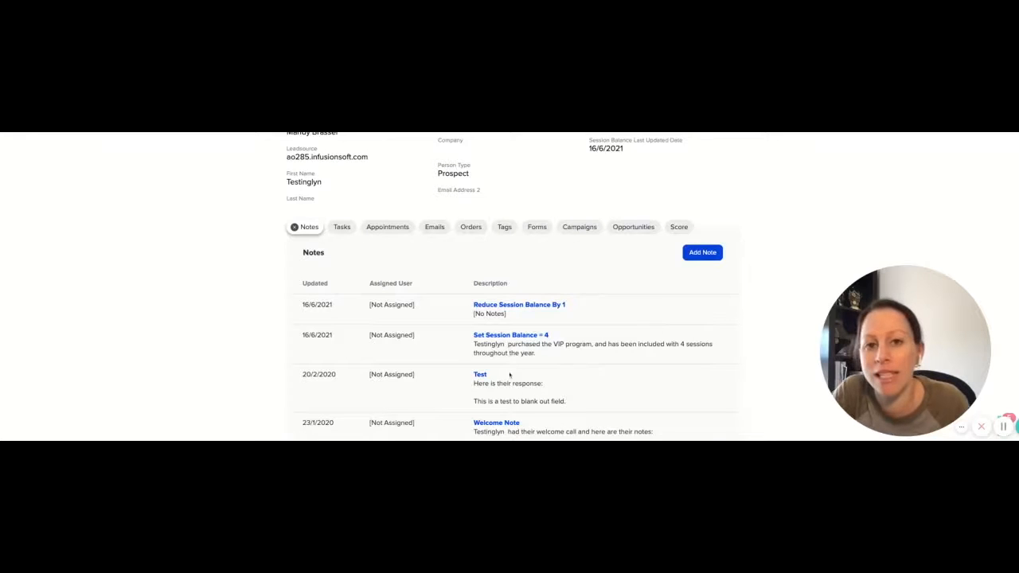
scroll(408, 323, up, 1)
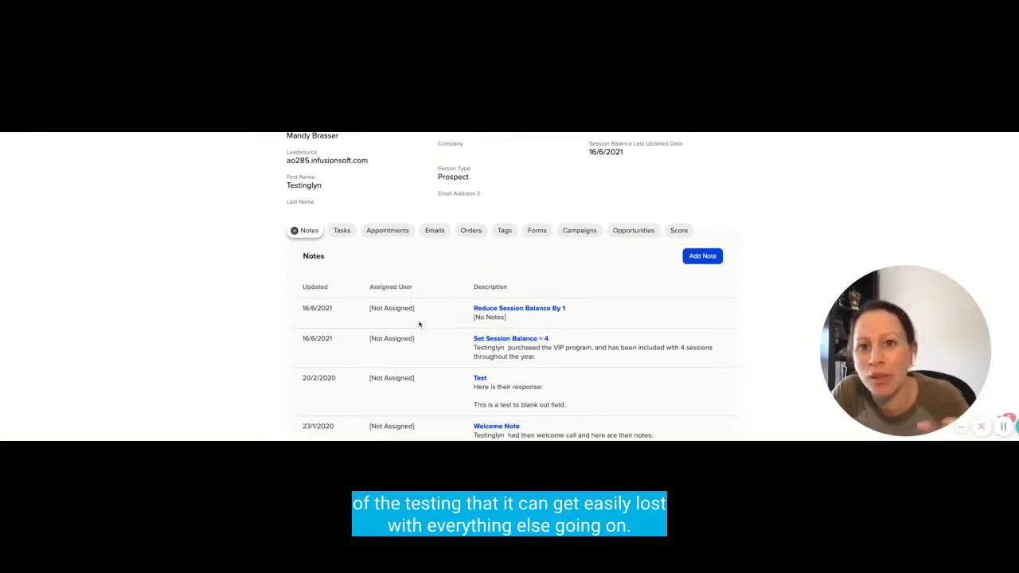
scroll(446, 350, up, 3)
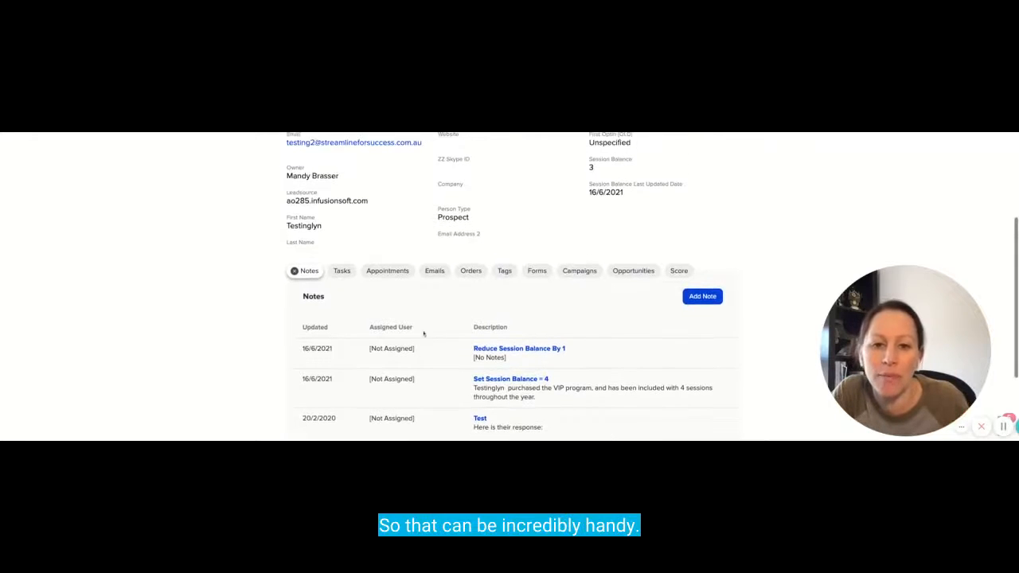
scroll(456, 359, up, 5)
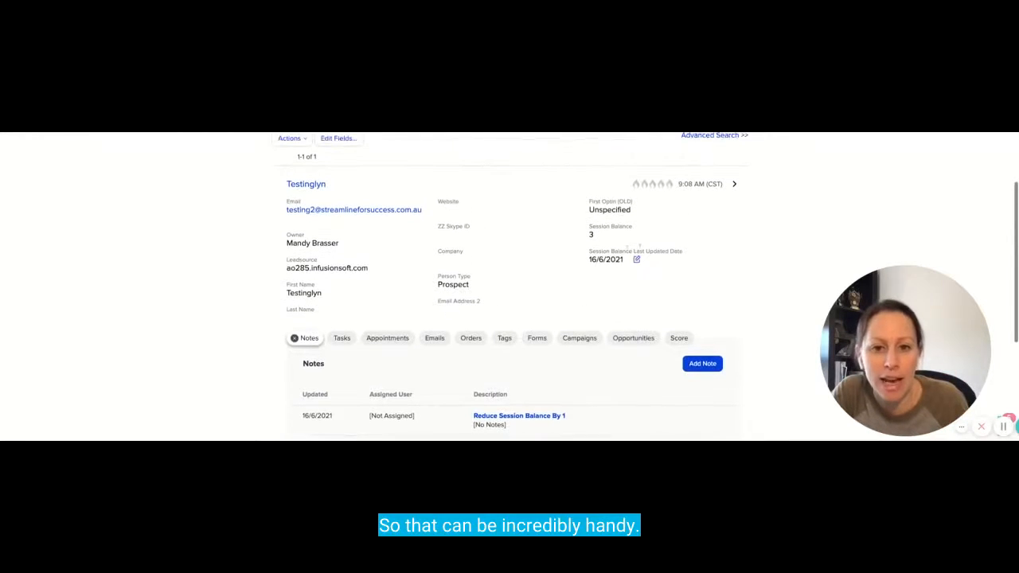
scroll(628, 258, up, 5)
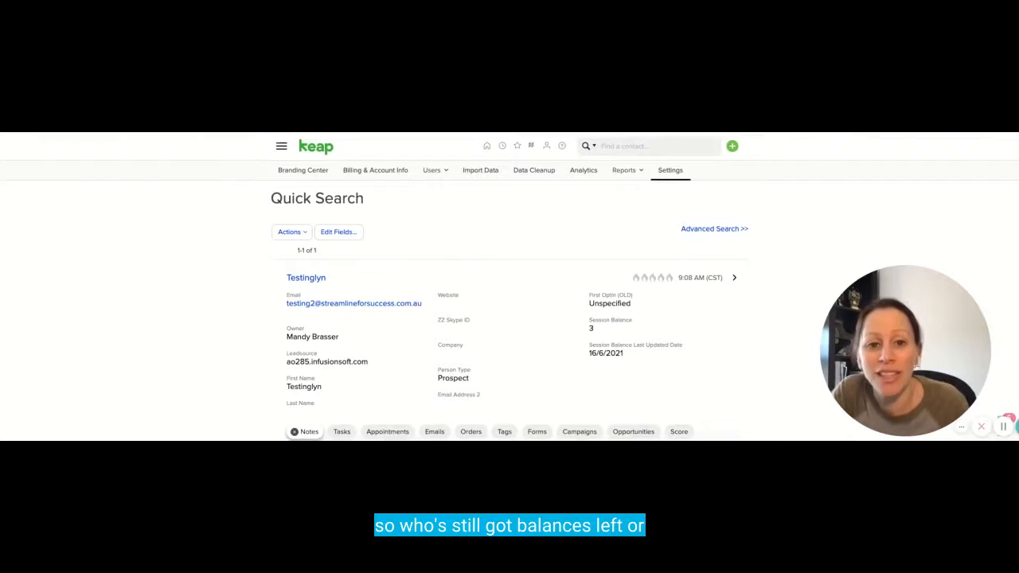
mouse_move(593, 328)
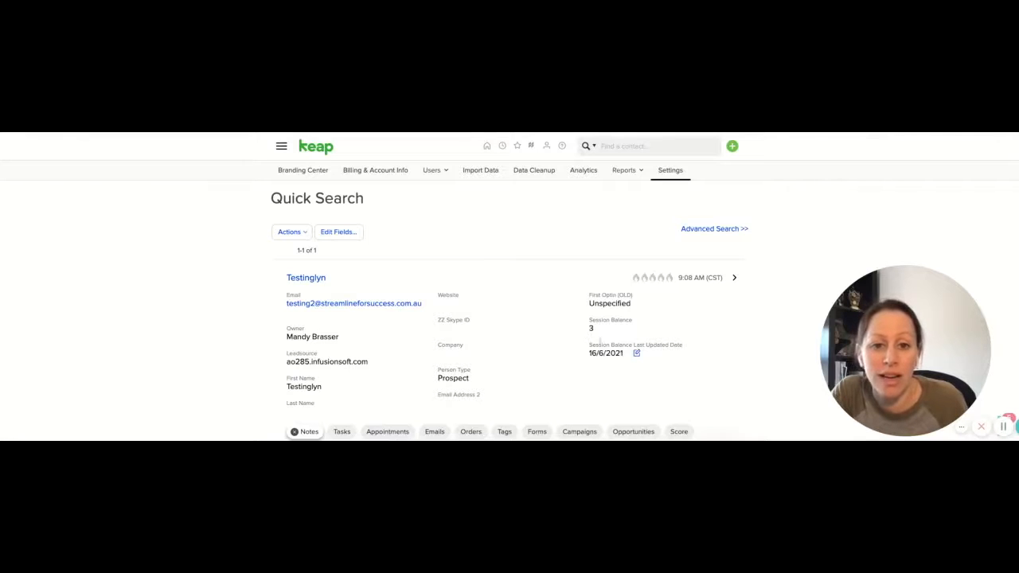
mouse_move(611, 344)
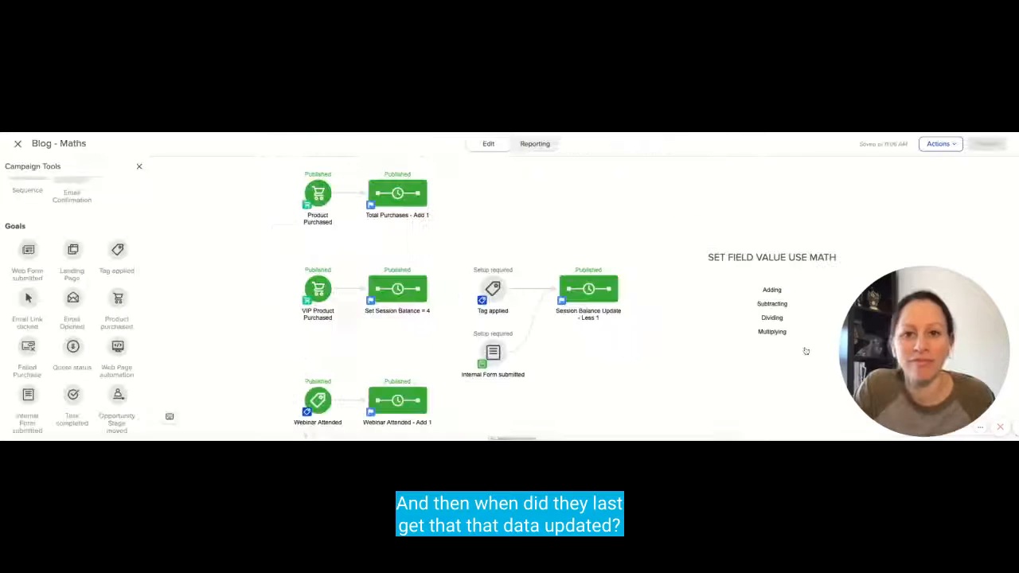
right_click(692, 362)
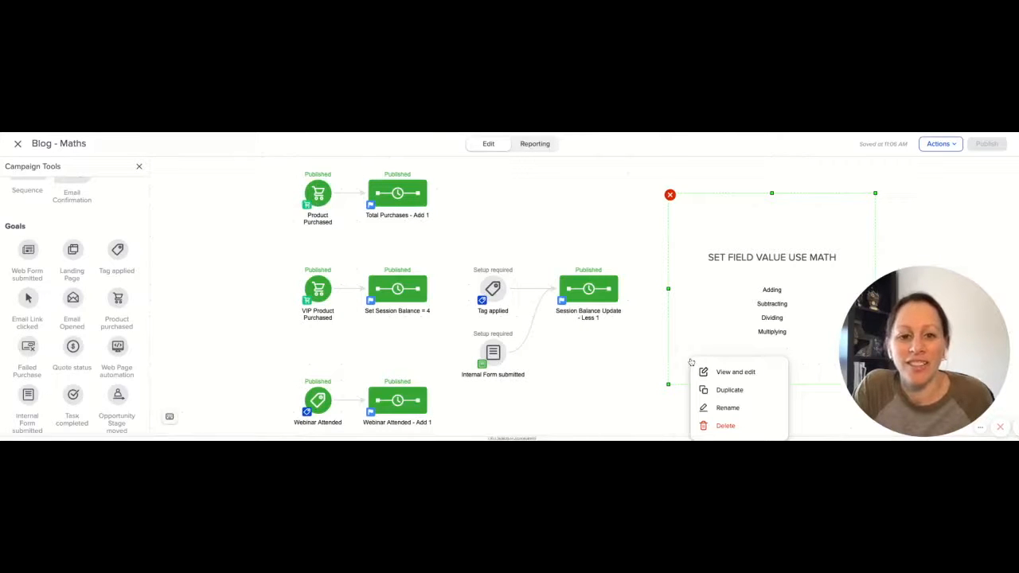
click(648, 353)
click(647, 353)
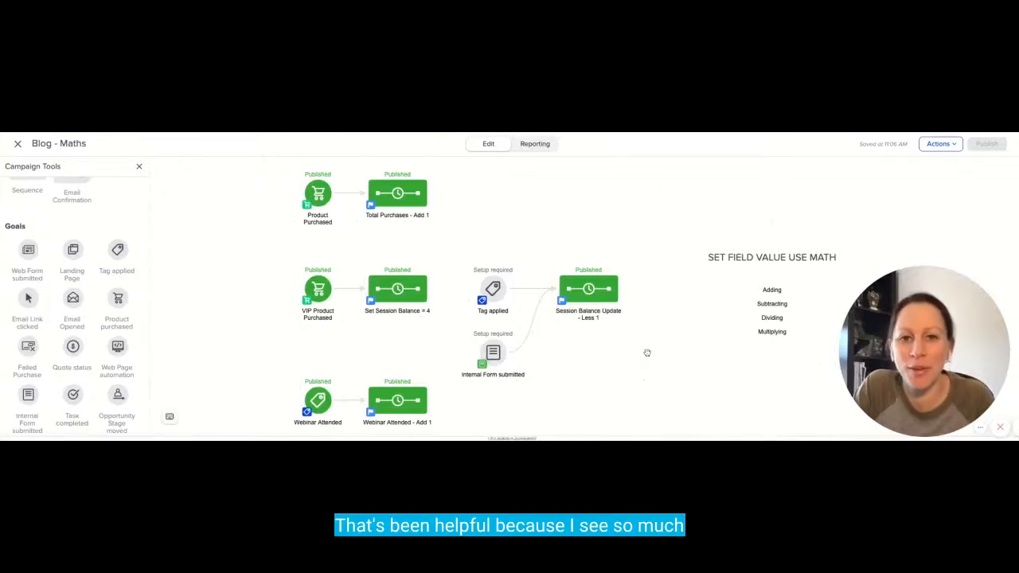